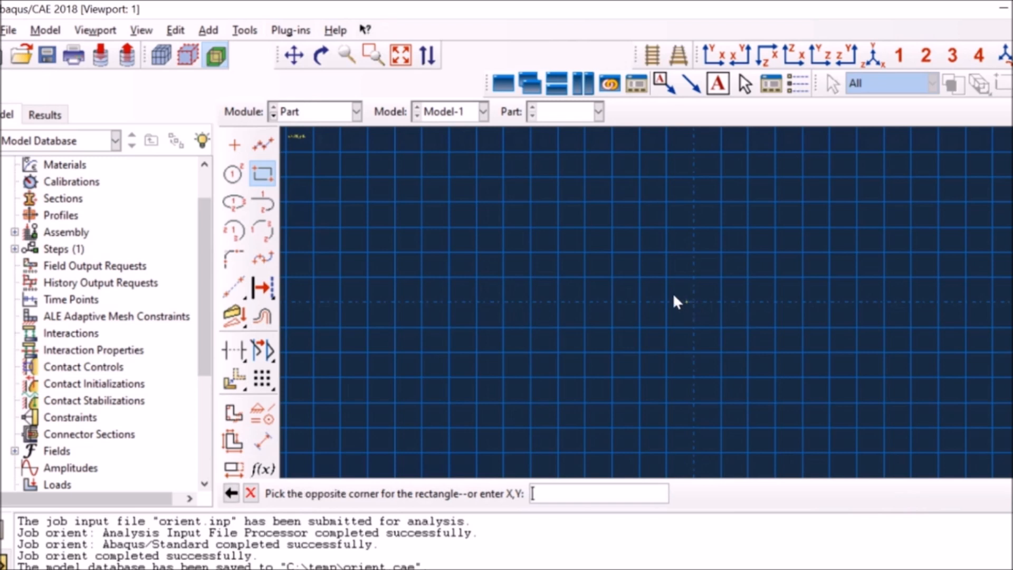
Complete the square section from the sketch origin to the upper-left grid point and extrude it to a depth of 30.
click(531, 153)
click(255, 494)
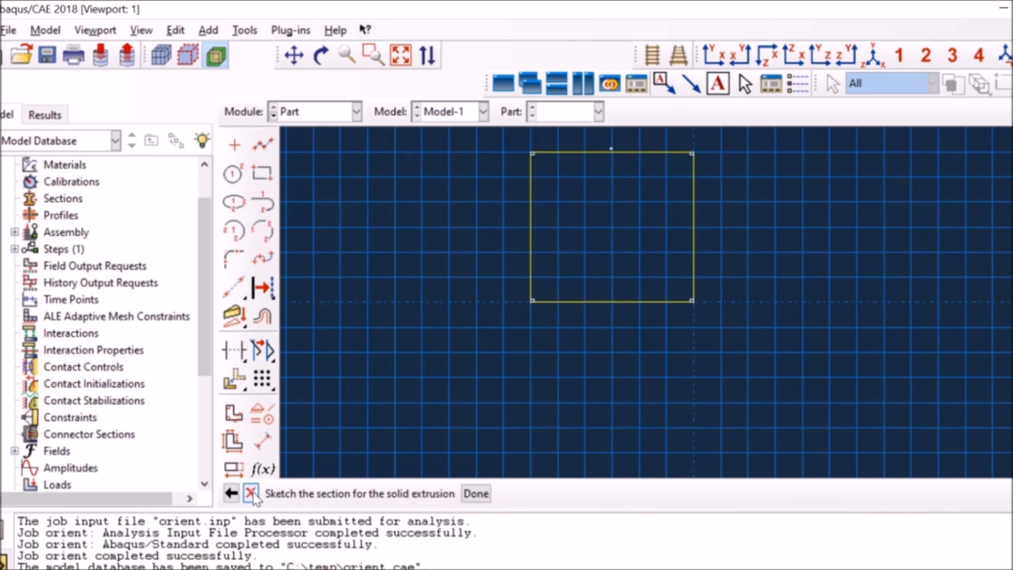
click(475, 494)
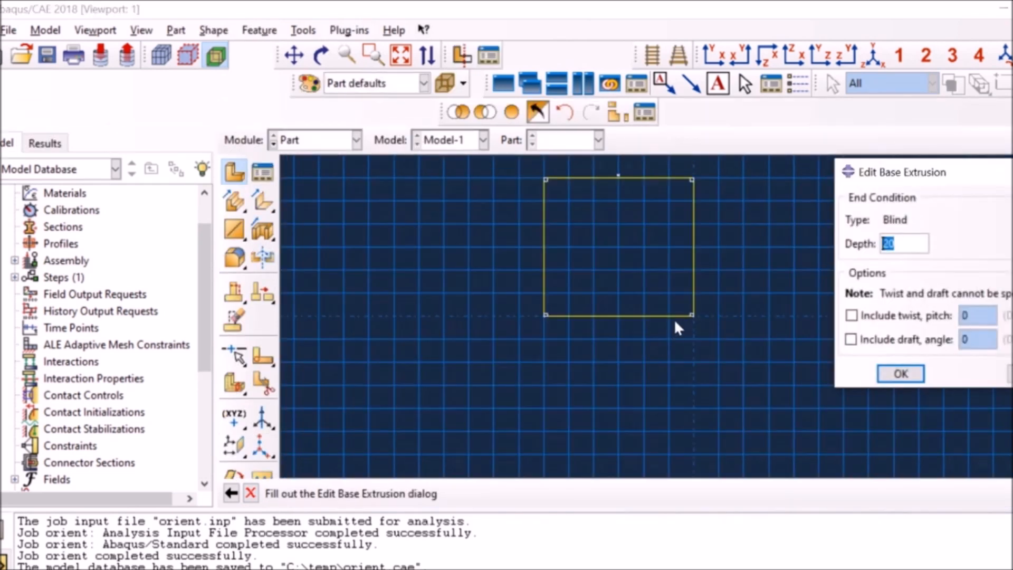
text(30)
click(899, 375)
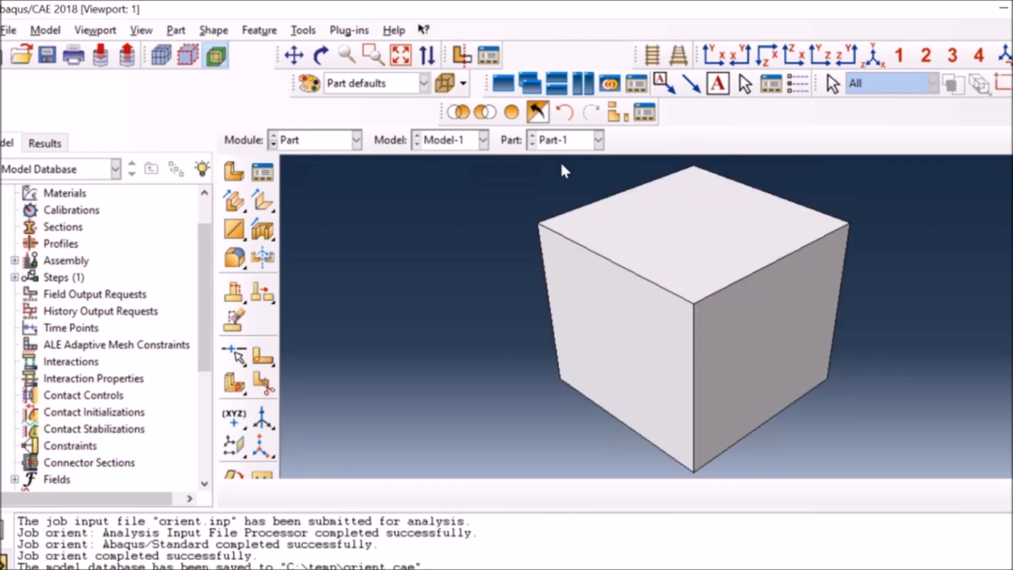
Start a 3D deformable solid extrusion named Part-2 and sketch a square from the origin matching Part-1's section.
click(233, 172)
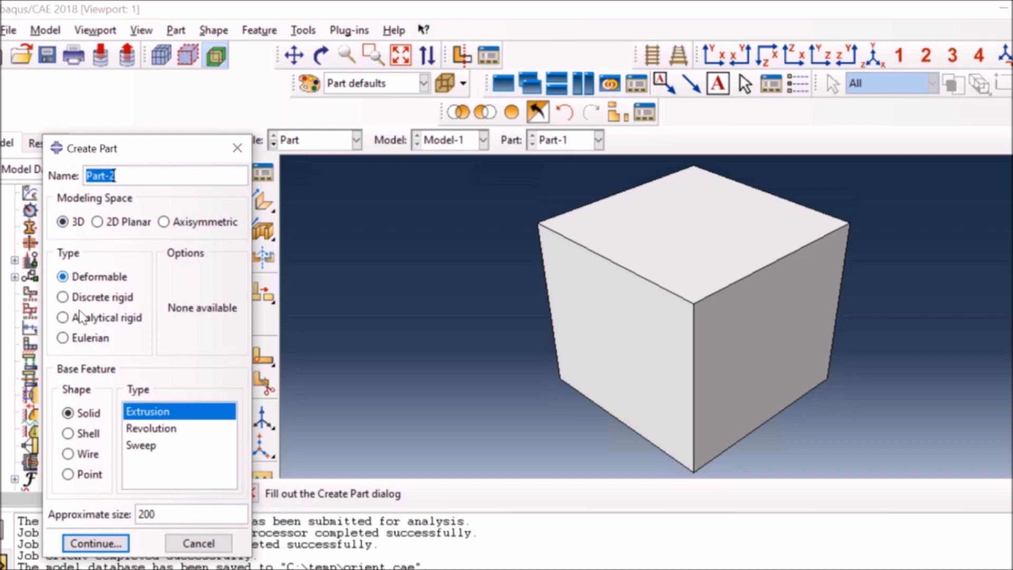
click(95, 543)
click(262, 173)
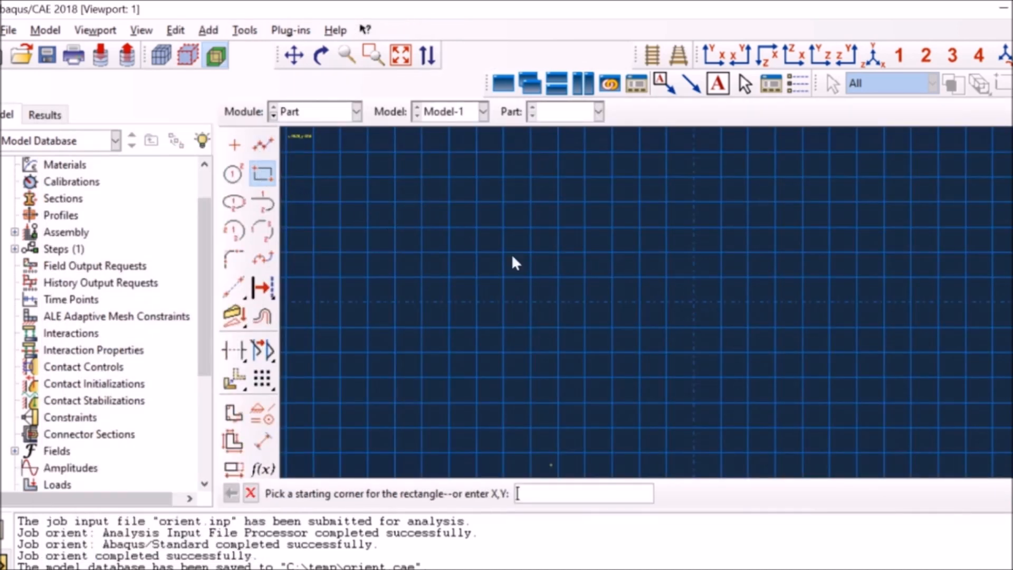
click(693, 302)
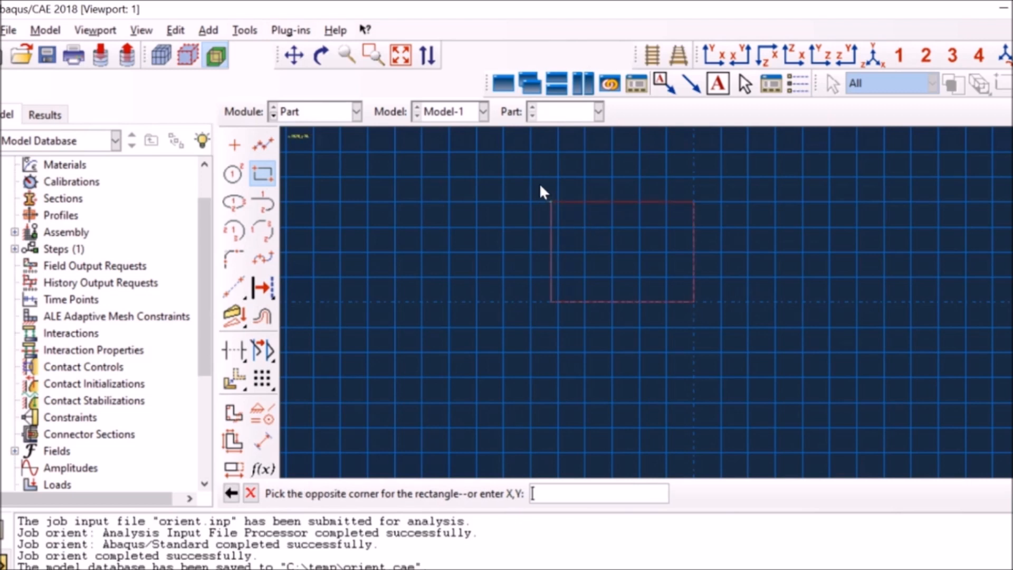
click(530, 152)
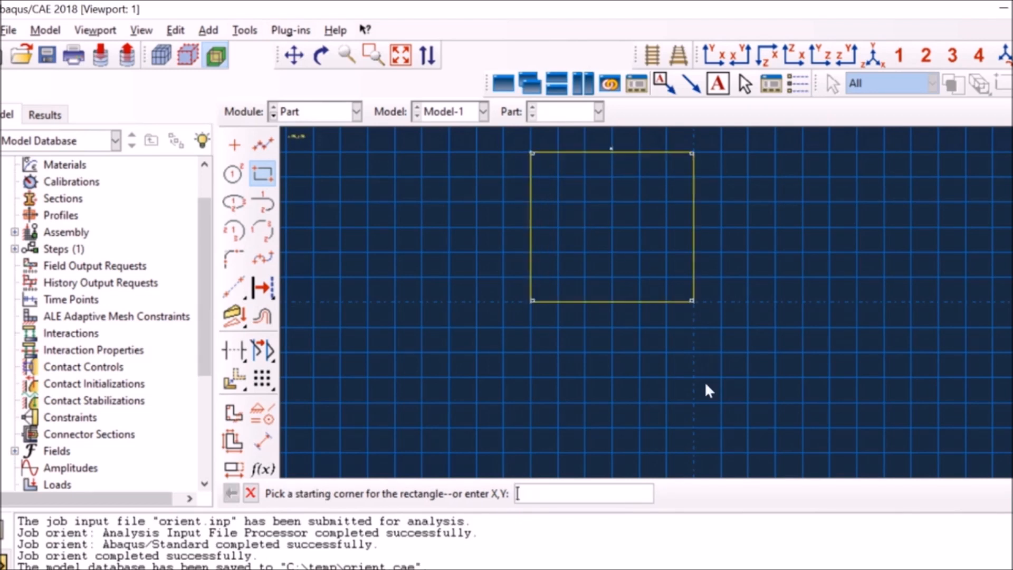
Finish the Part-2 section sketch and extrude it to a depth of 30.
click(251, 493)
click(475, 493)
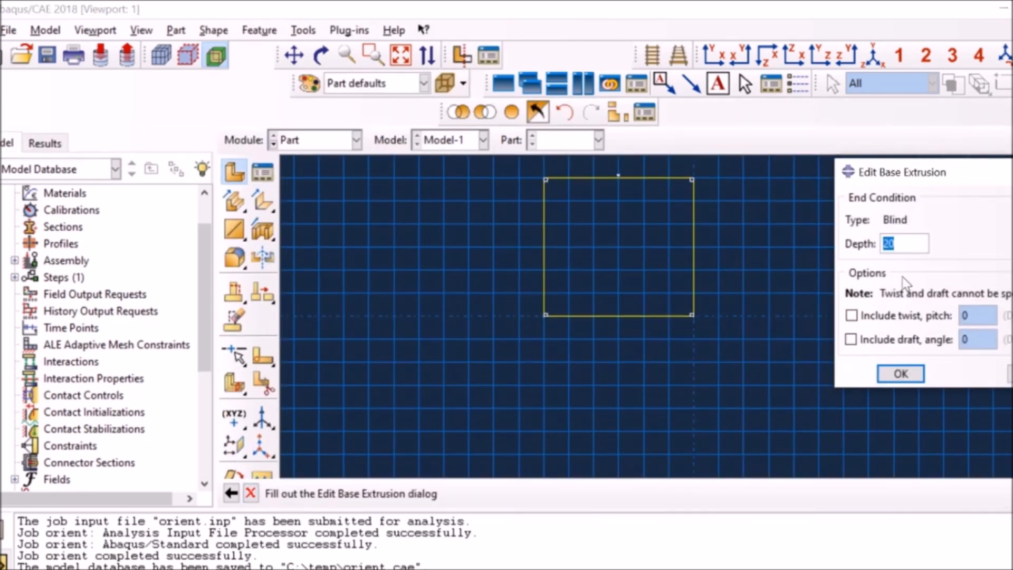
text(3)
click(899, 373)
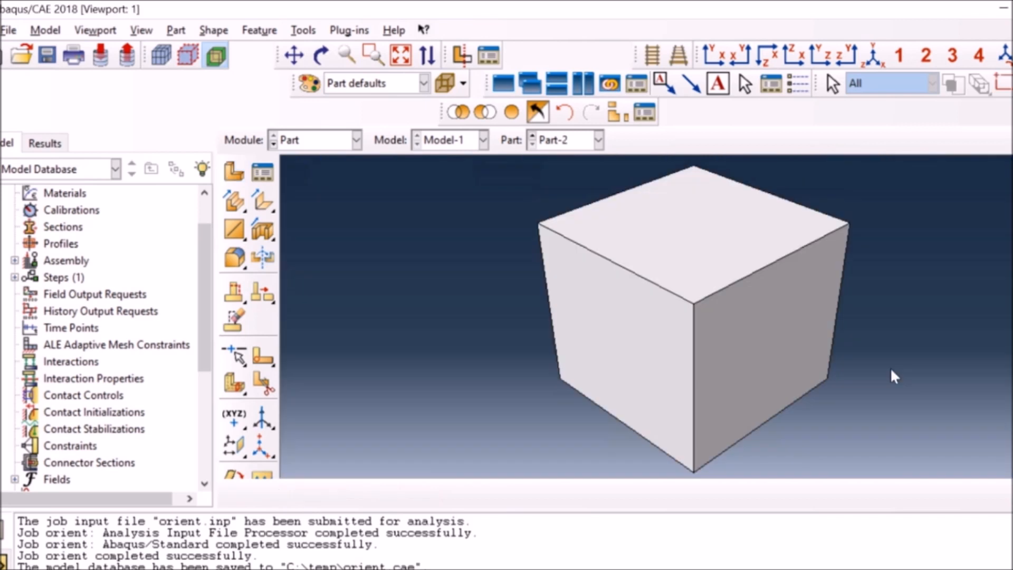
On Part-1, create a rectangular datum CSYS at the sketch-origin corner, with X along the adjacent bottom edge and the X-Y plane through the top edge's midpoint.
click(567, 141)
click(565, 168)
click(261, 446)
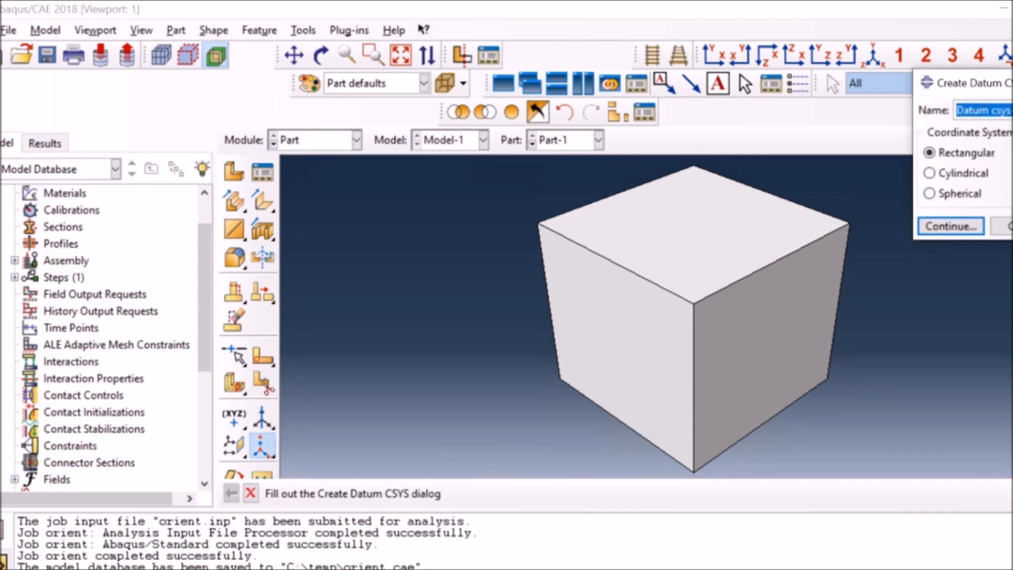
click(960, 226)
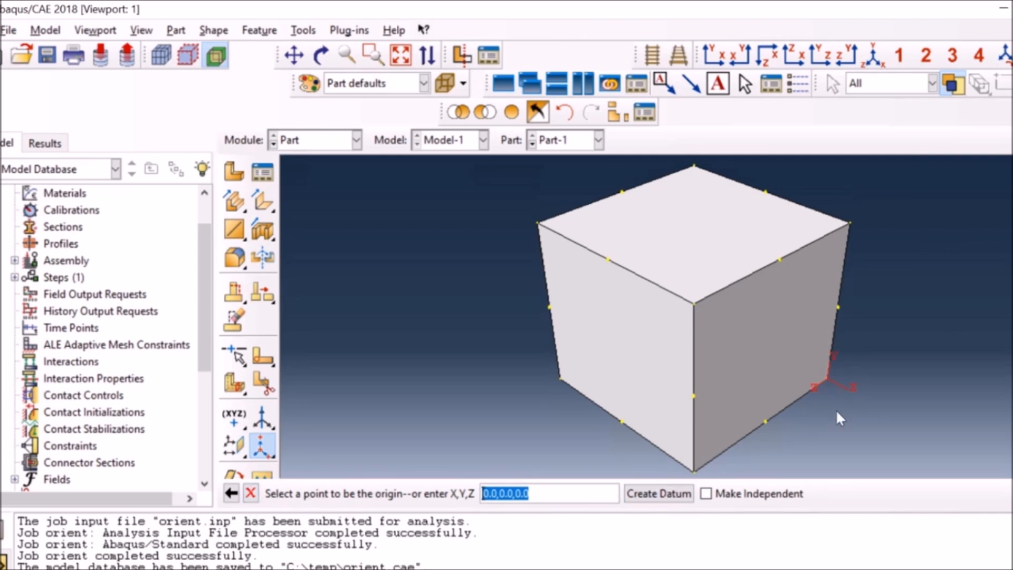
click(827, 377)
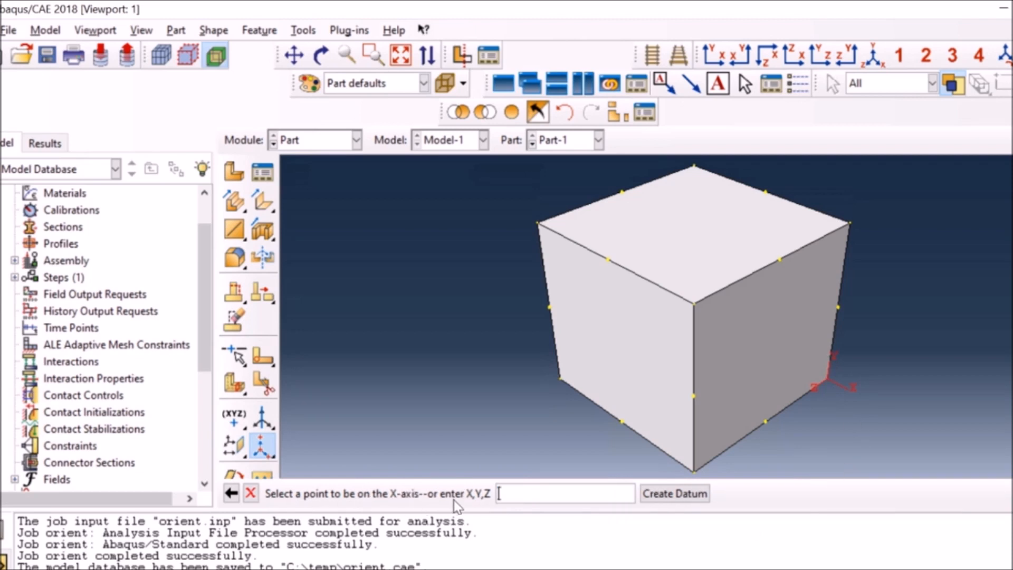
click(766, 421)
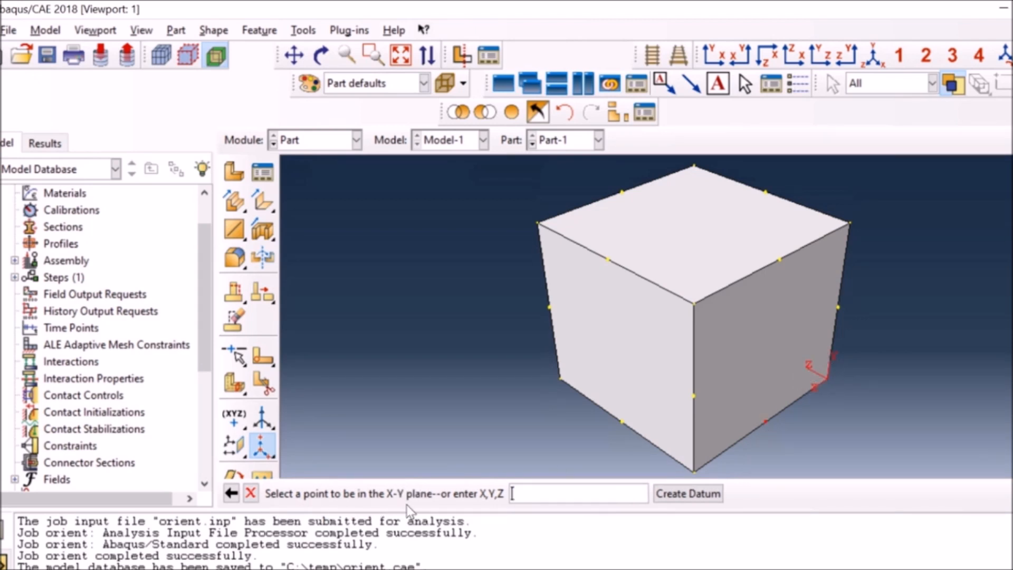
click(780, 259)
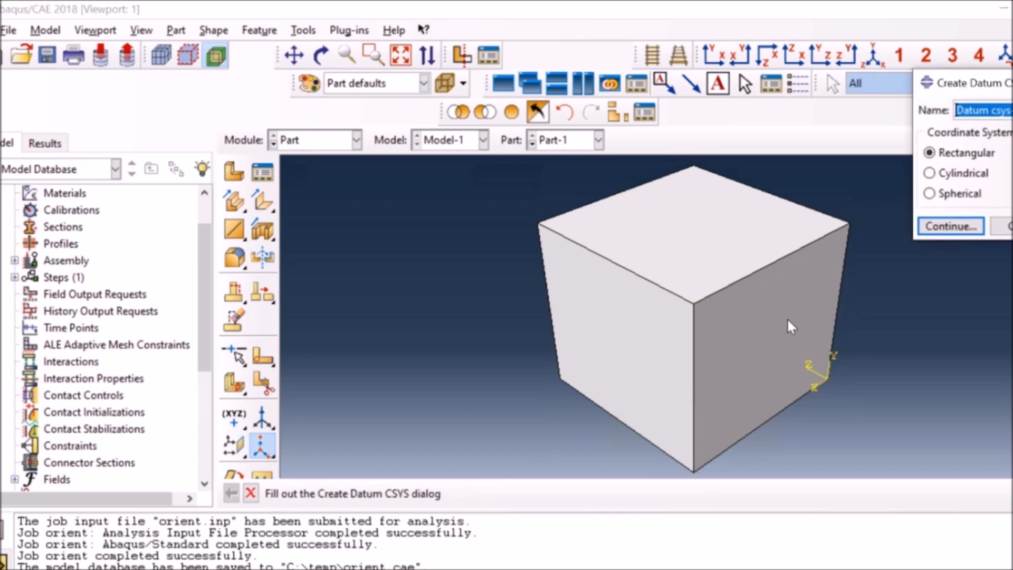
click(1008, 225)
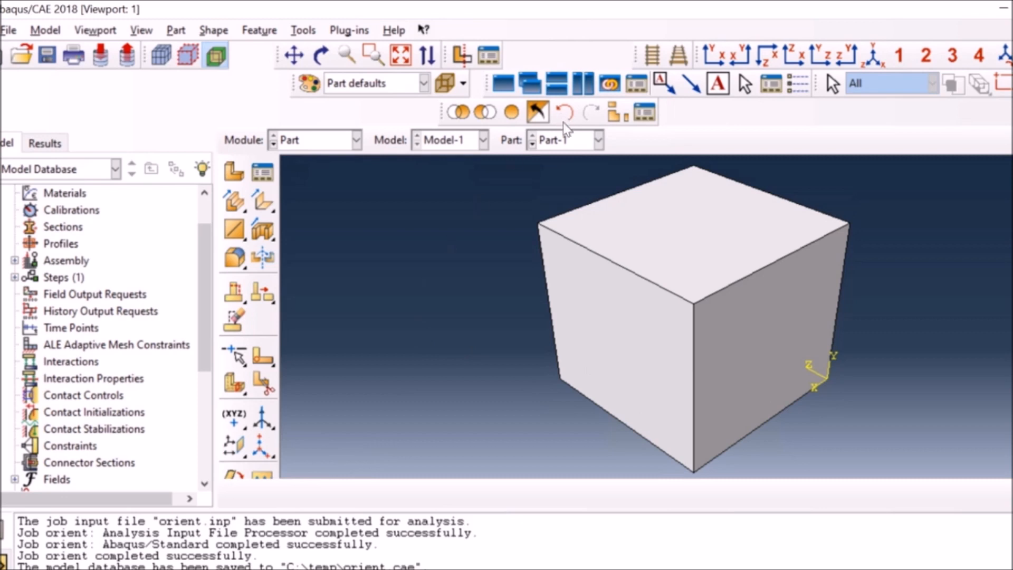
On Part-2, create a rectangular datum CSYS at origin 0.0,0.0,0.0 with the default axis directions.
click(568, 143)
click(573, 176)
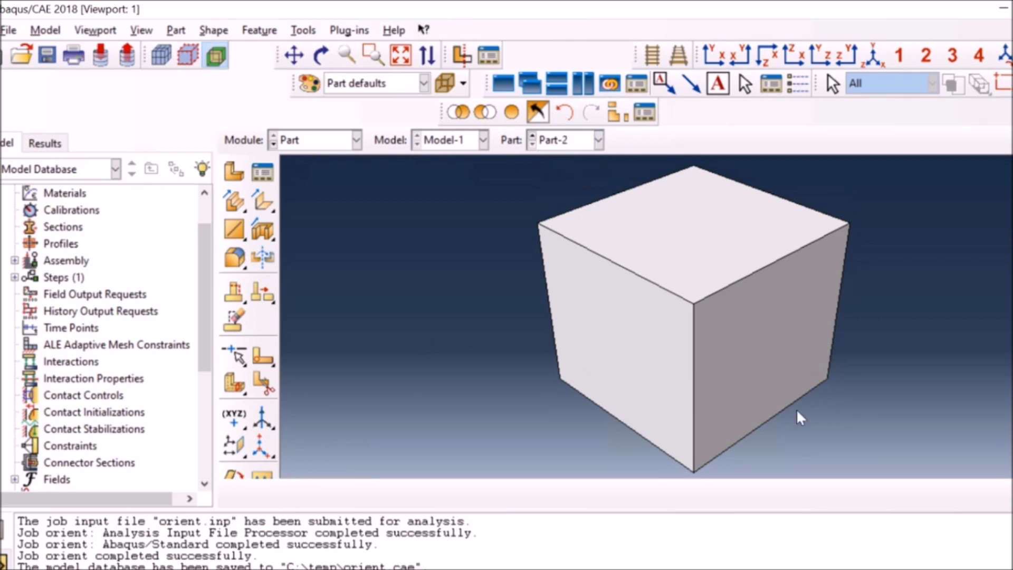
click(261, 446)
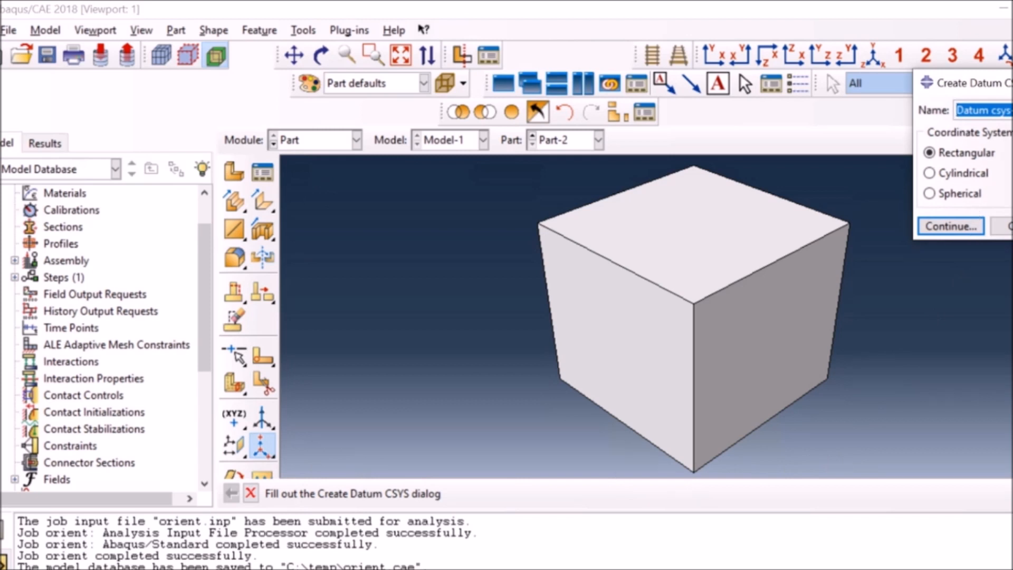
click(952, 226)
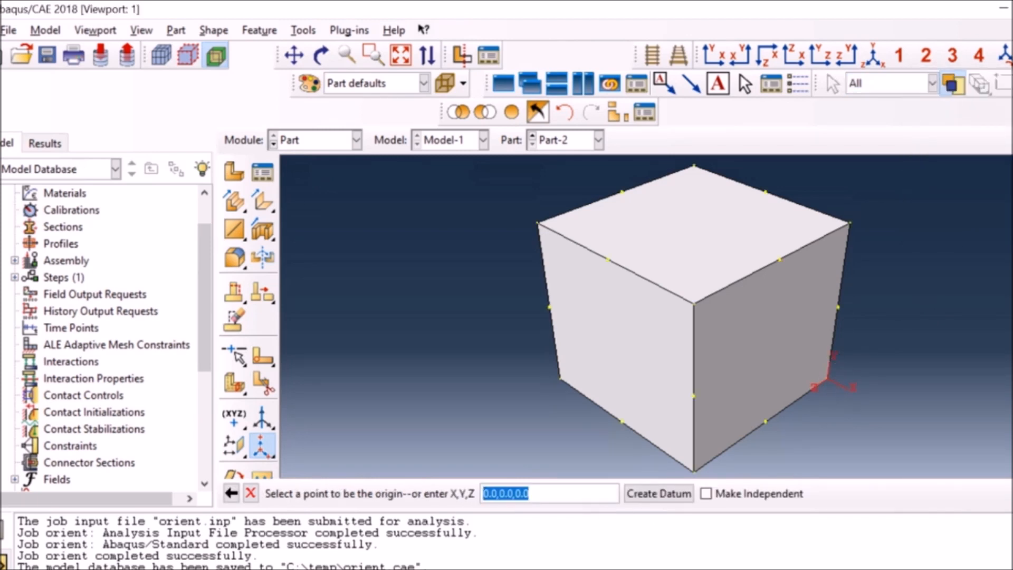
click(675, 497)
click(1004, 232)
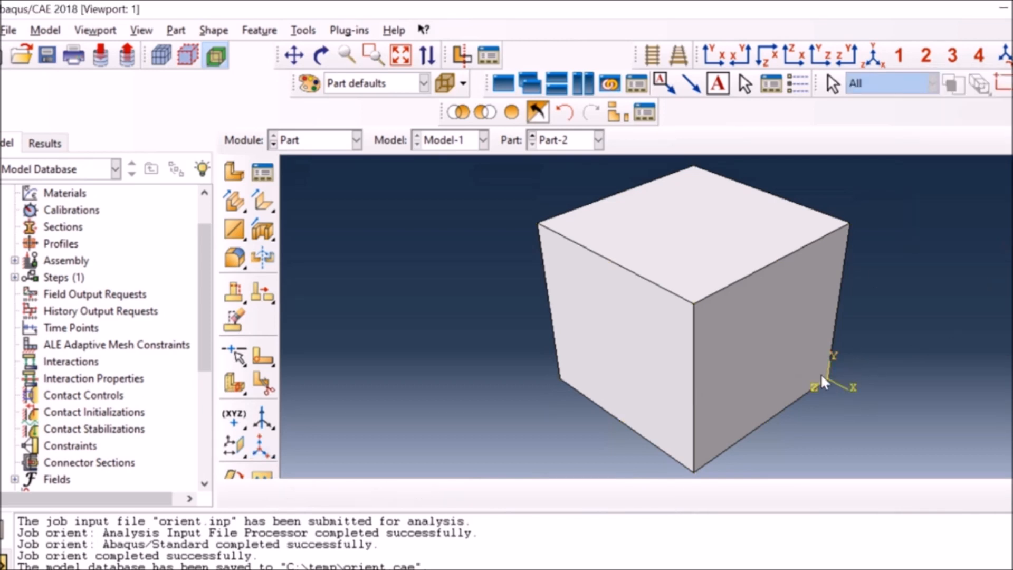
Compare the datum coordinate system orientations of Part-1 and Part-2.
click(599, 140)
click(554, 158)
click(560, 141)
click(561, 174)
In the Property module, create Material-1 with an Elastic behavior of type Orthotropic.
click(304, 142)
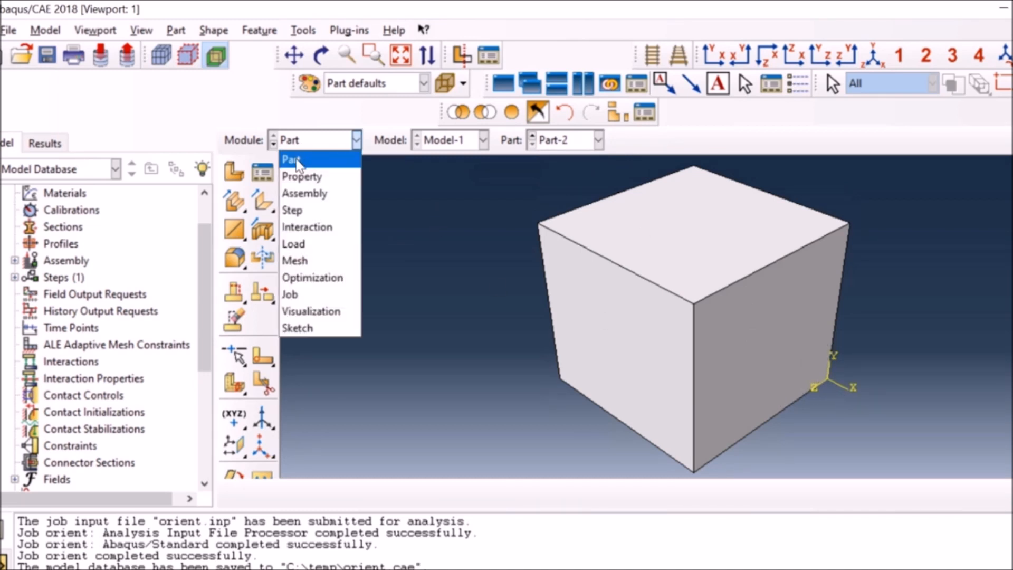
click(299, 174)
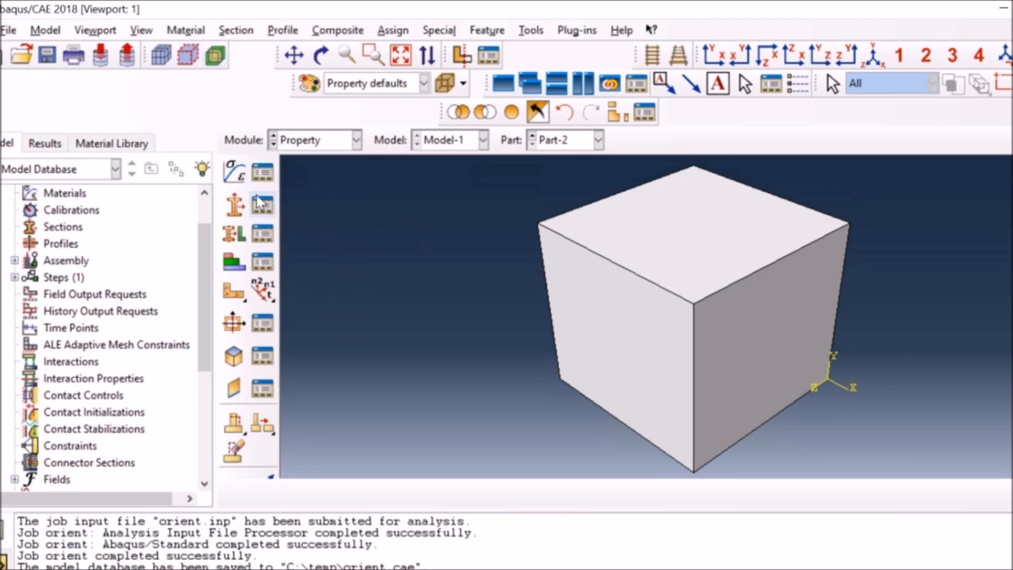
click(238, 177)
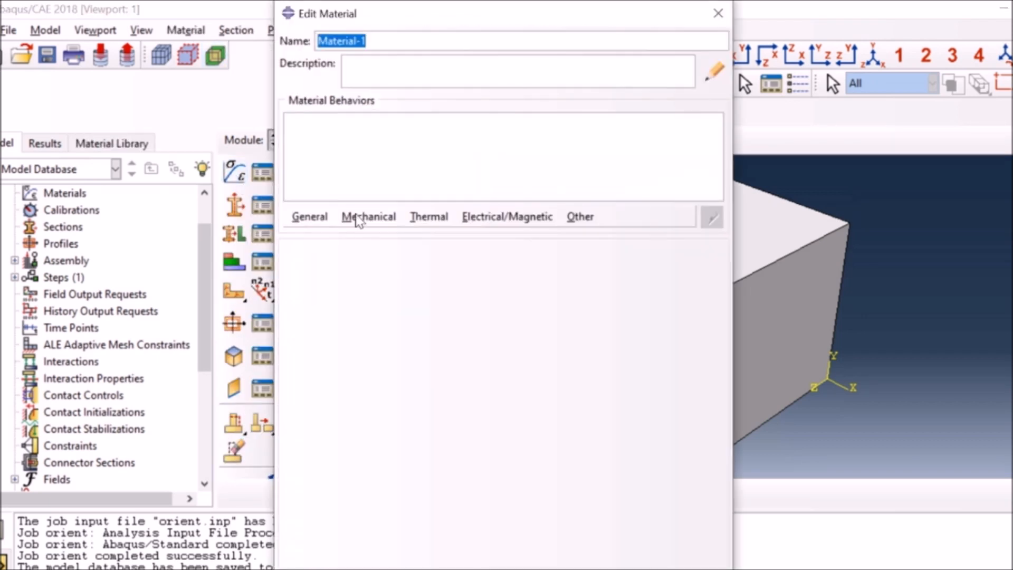
click(358, 220)
mouse_move(362, 238)
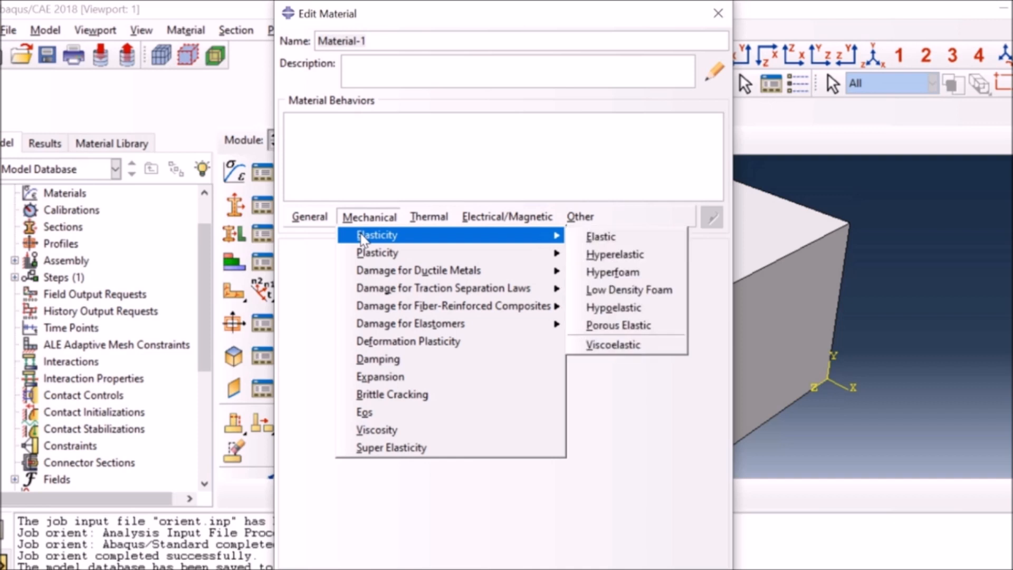
click(599, 237)
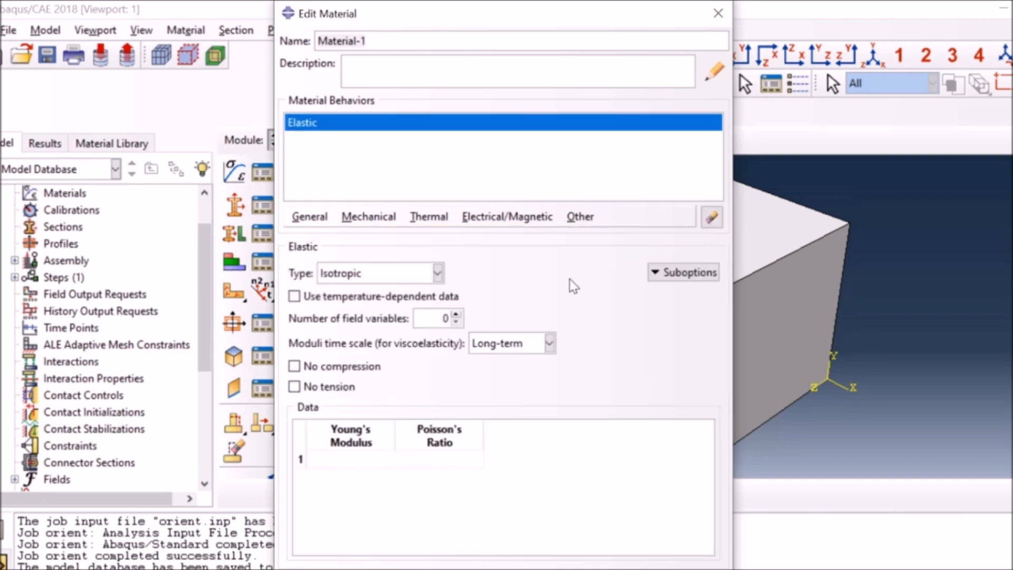
click(370, 281)
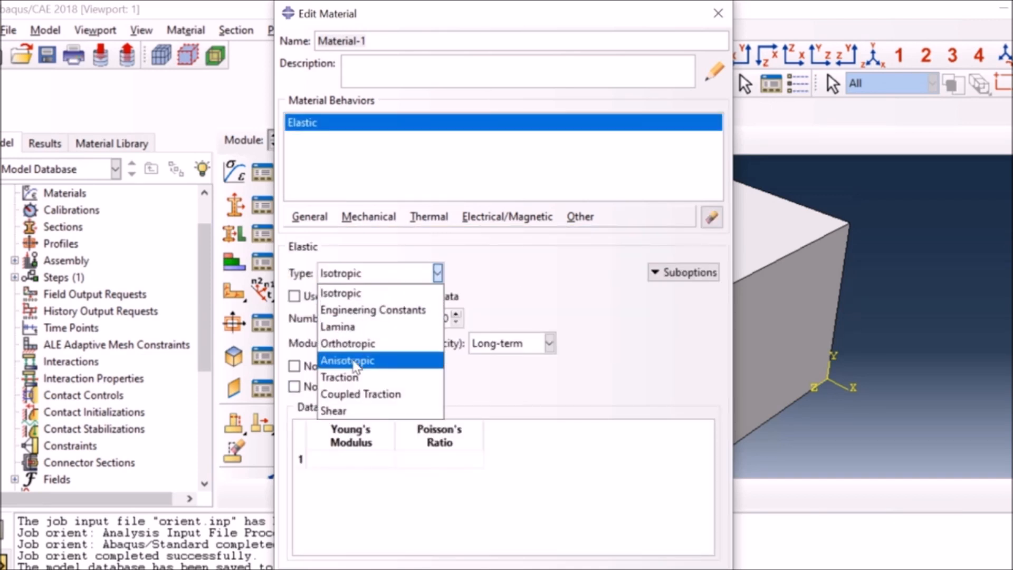
click(343, 344)
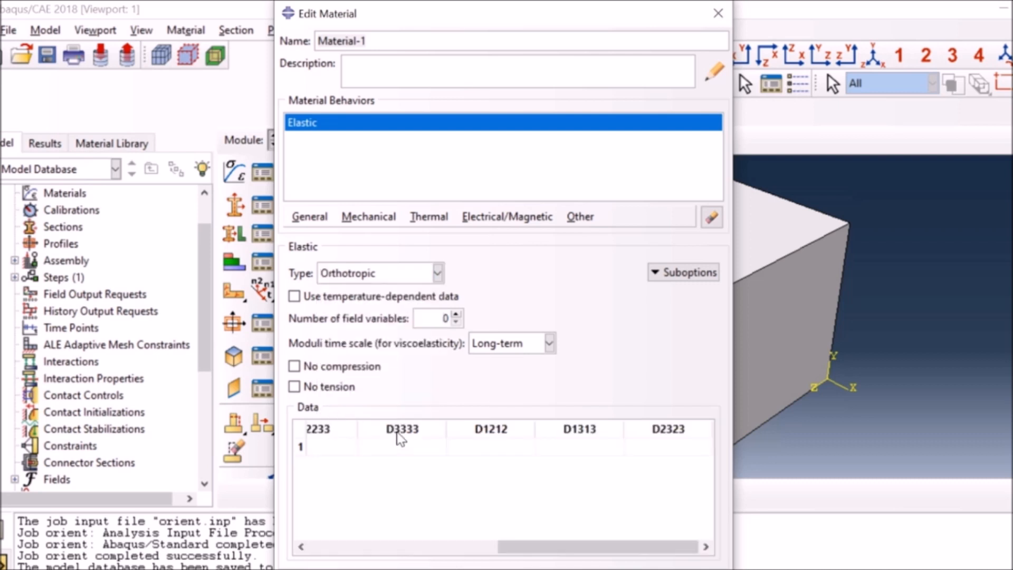
Enter the orthotropic constants D1111 as 210000, D1122 as 100000 and D2222 as 5000000.
click(344, 448)
drag(513, 549, 285, 540)
click(347, 440)
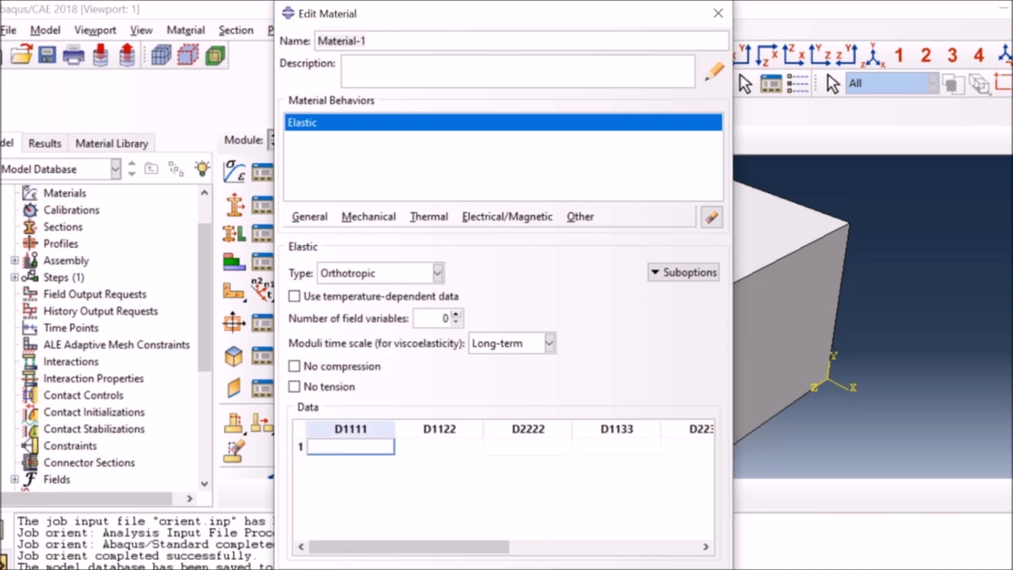
text(210000)
click(399, 446)
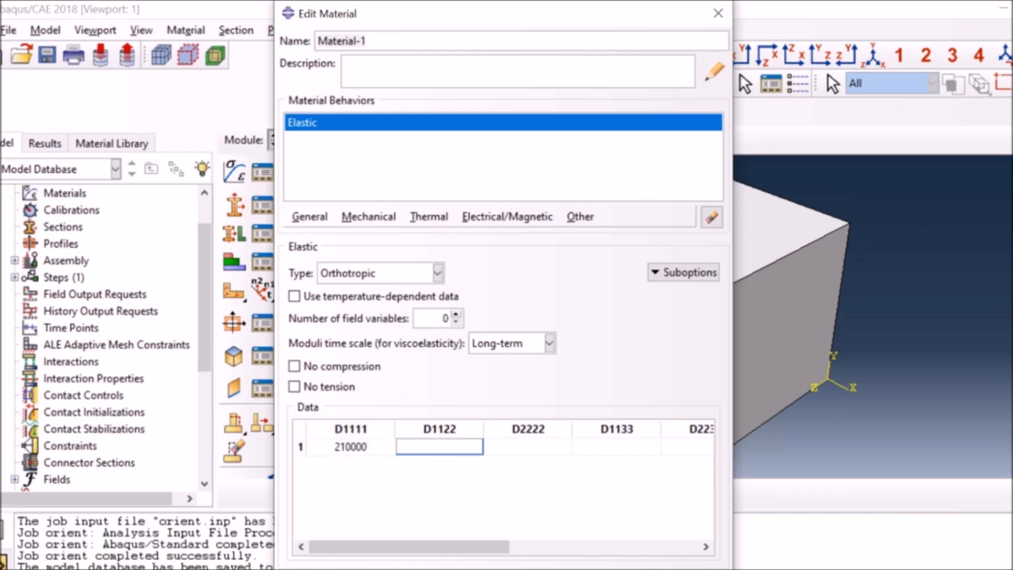
text(100000)
click(487, 447)
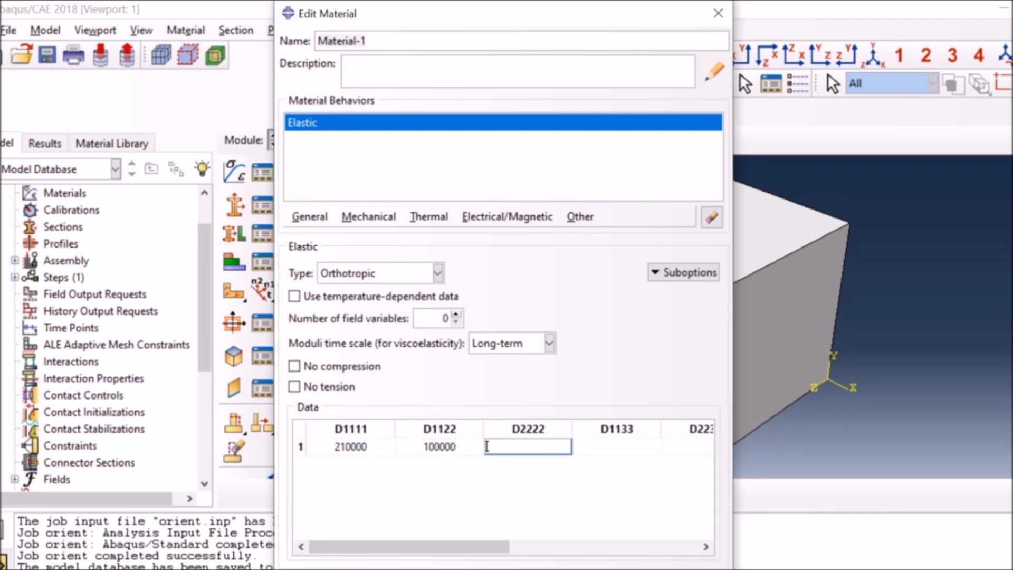
text(5000000)
Set the elastic constants D1133 to 234567 and D2233 to 90890.
click(575, 447)
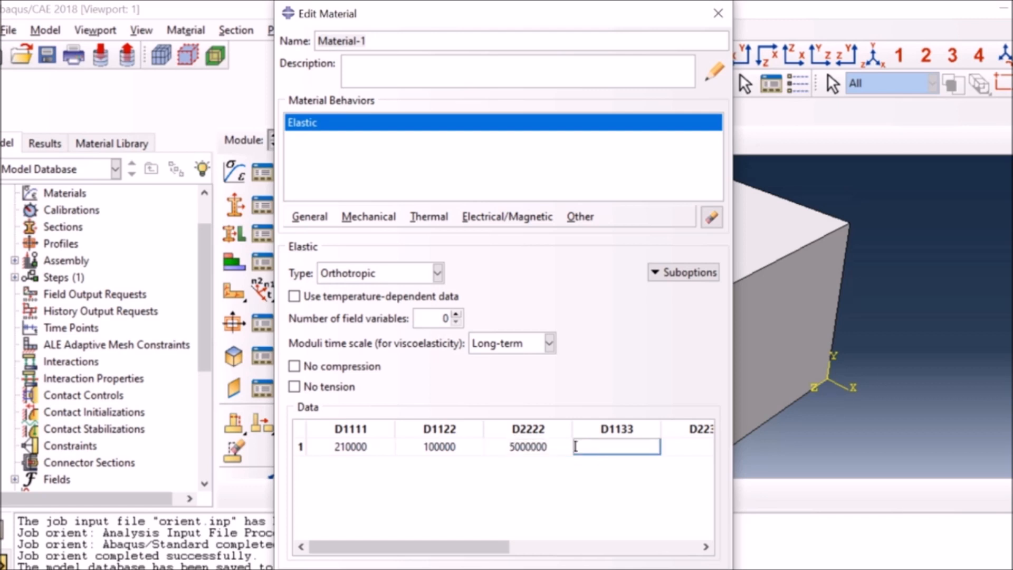
text(234567)
click(677, 451)
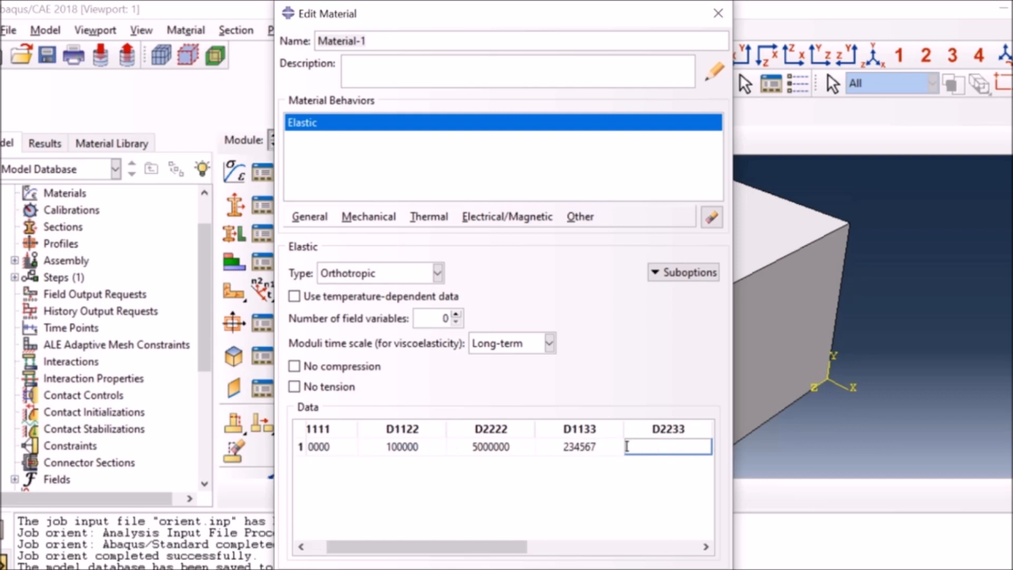
text(90890)
Set the elastic constants D3333 to 210000 and D1212 to 67890.
click(605, 546)
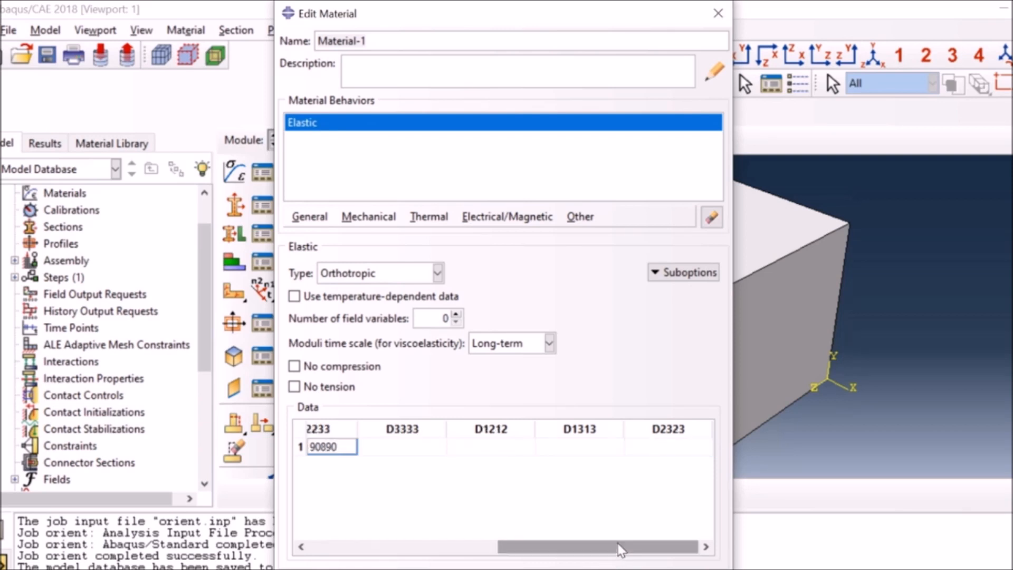
click(361, 446)
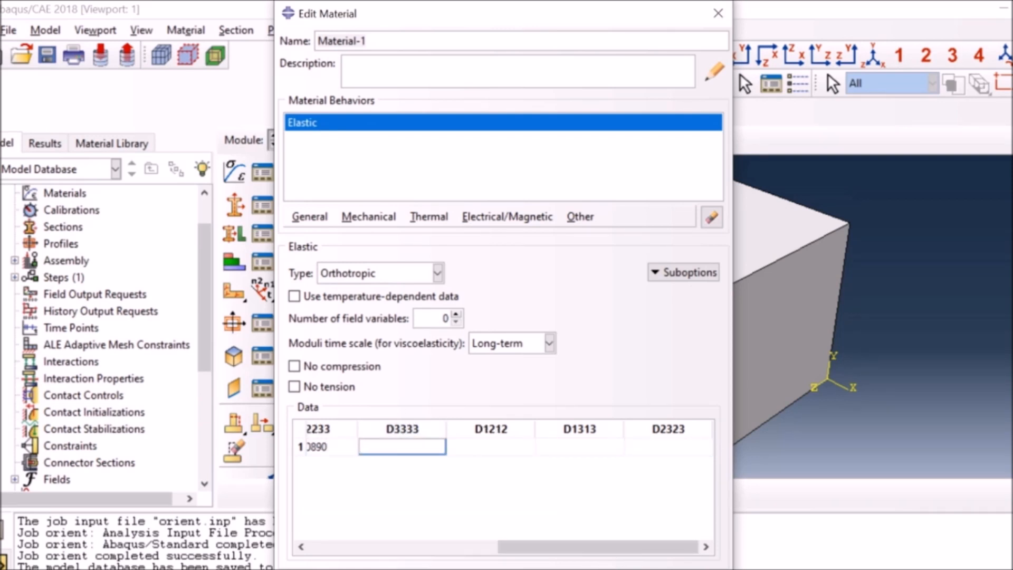
text(210000)
click(450, 446)
text(67890)
Set D1313 to 5600000 and D2323 to 4566666, and accept the material definition.
click(538, 447)
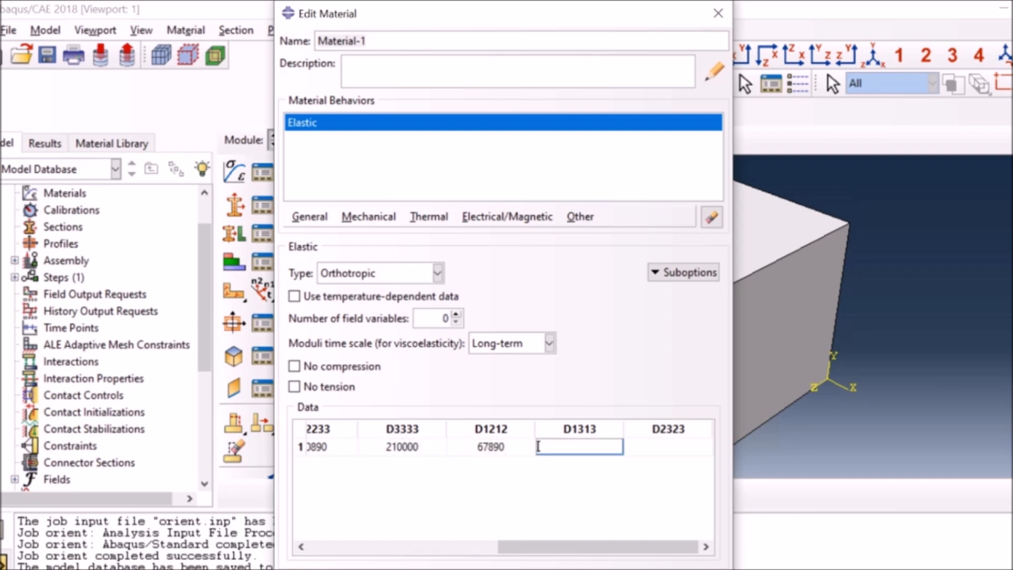
text(5600000)
key(Tab)
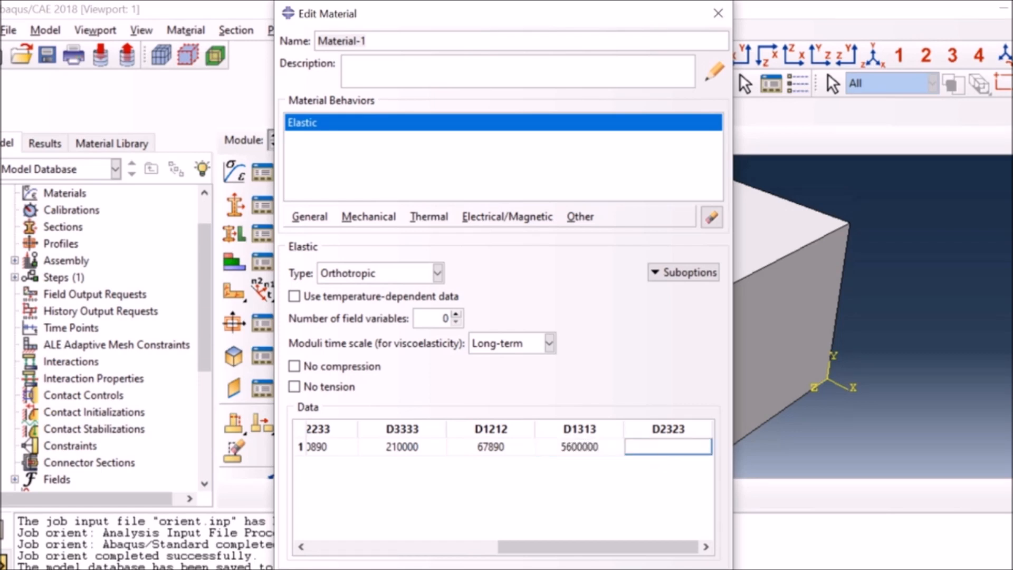
text(4566666)
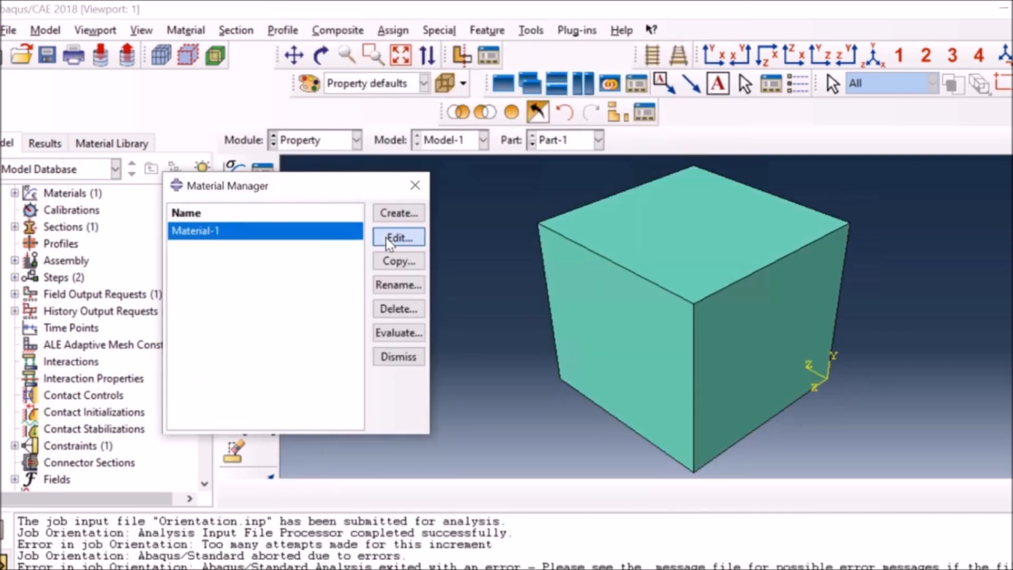
Reopen Material-1 for editing and change D2323 to 456666 and D1313 to 560000.
click(391, 236)
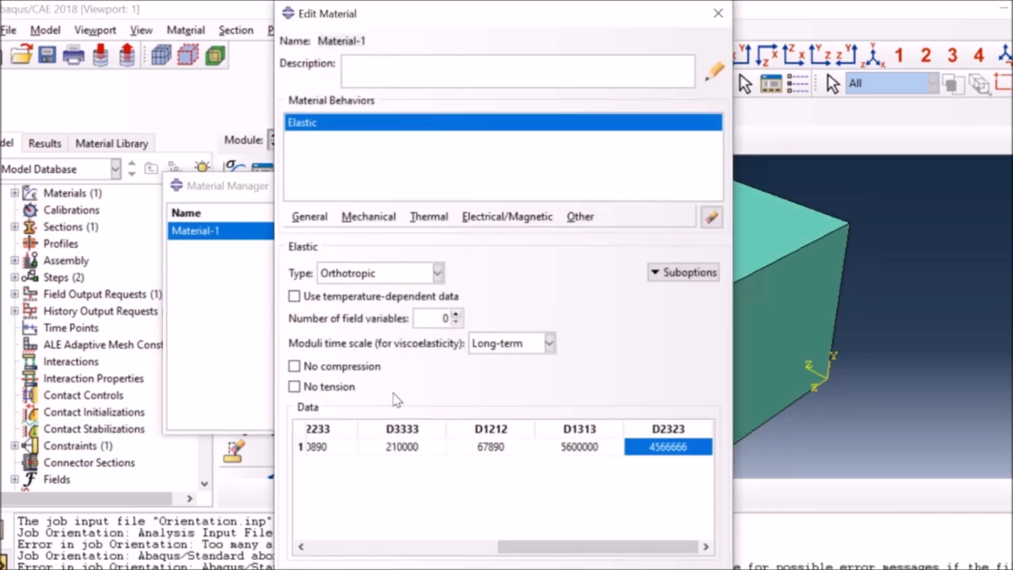
drag(524, 550, 688, 465)
double_click(666, 446)
click(664, 447)
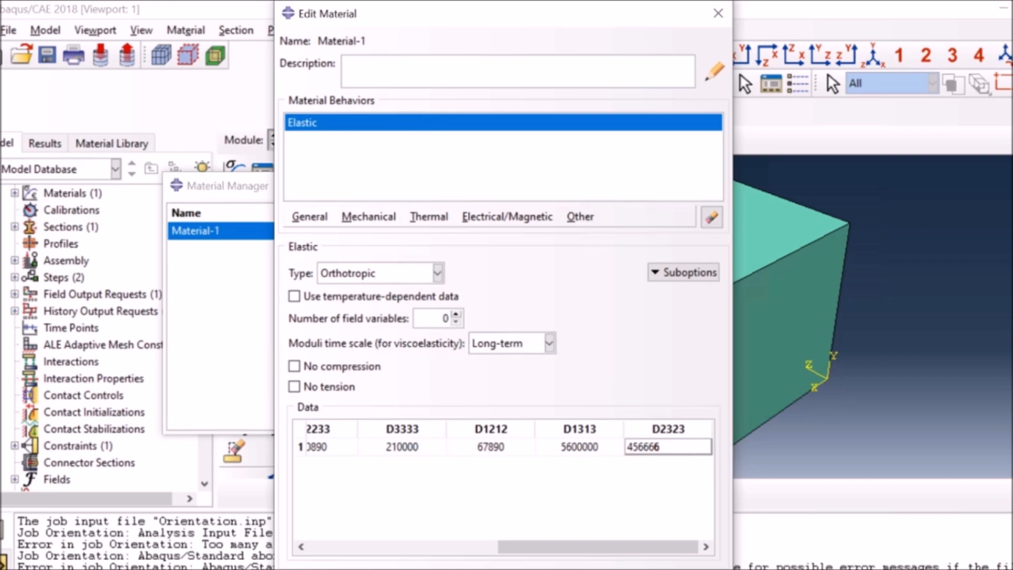
double_click(576, 446)
click(575, 447)
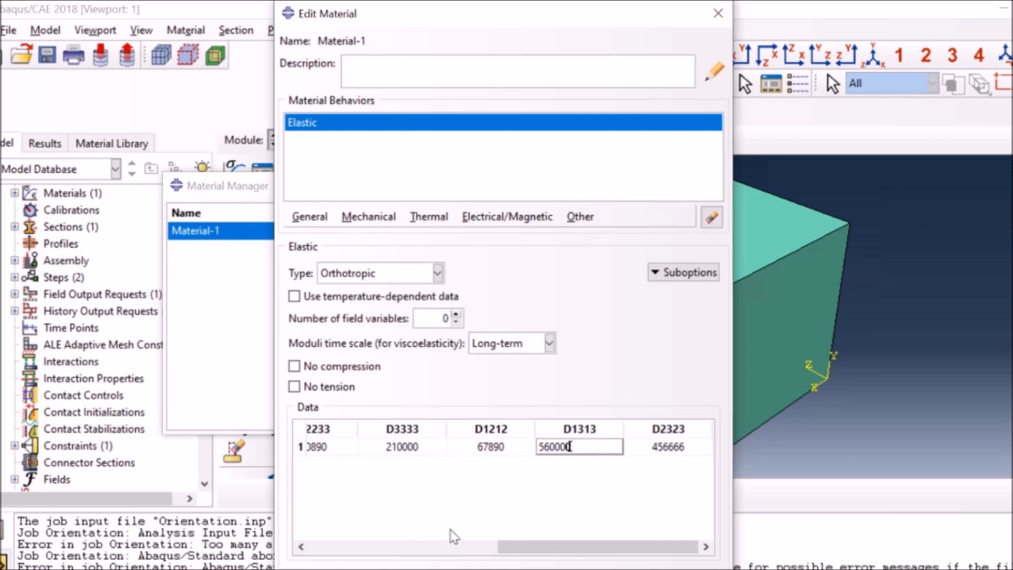
Change the elastic constants D2222 to 50000, D1122 to 10000 and D1133 to 23456.
double_click(394, 447)
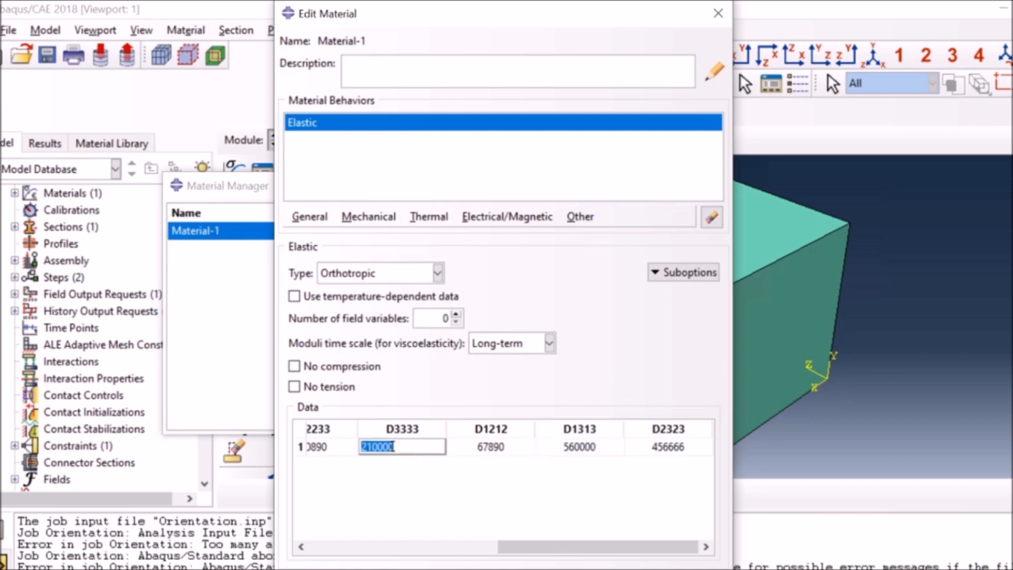
click(404, 548)
double_click(544, 451)
click(545, 451)
key(BackSpace)
key(BackSpace)
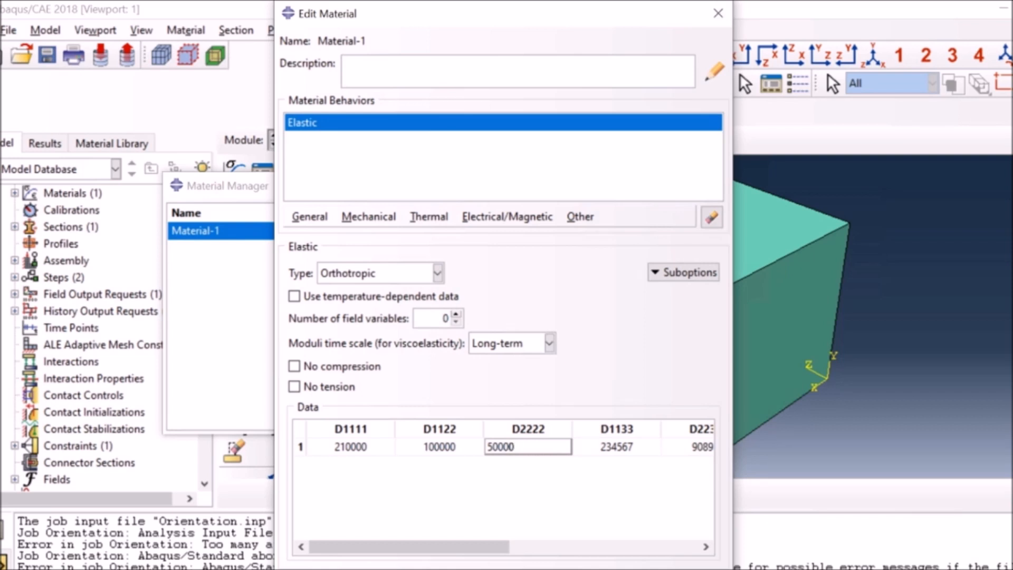
double_click(439, 449)
click(439, 449)
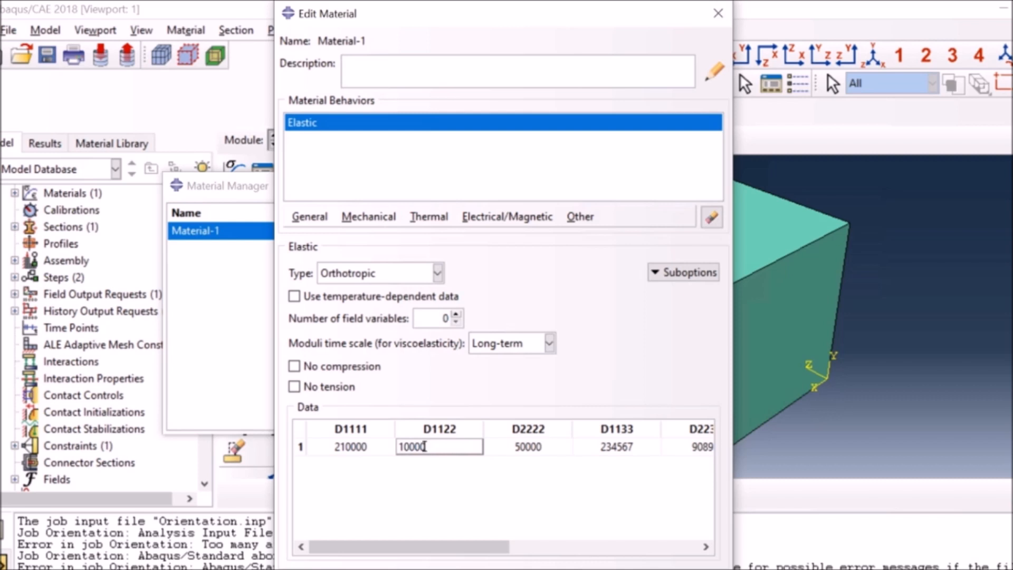
double_click(644, 448)
click(644, 448)
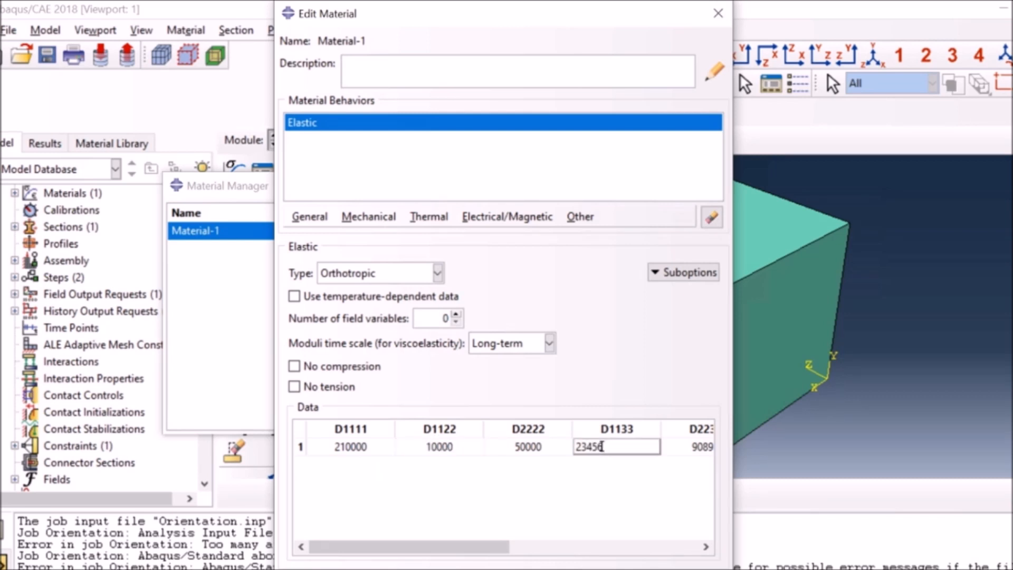
Change D1313 to 56000, edit the D2323 value and accept the changes to Material-1.
drag(502, 554, 692, 558)
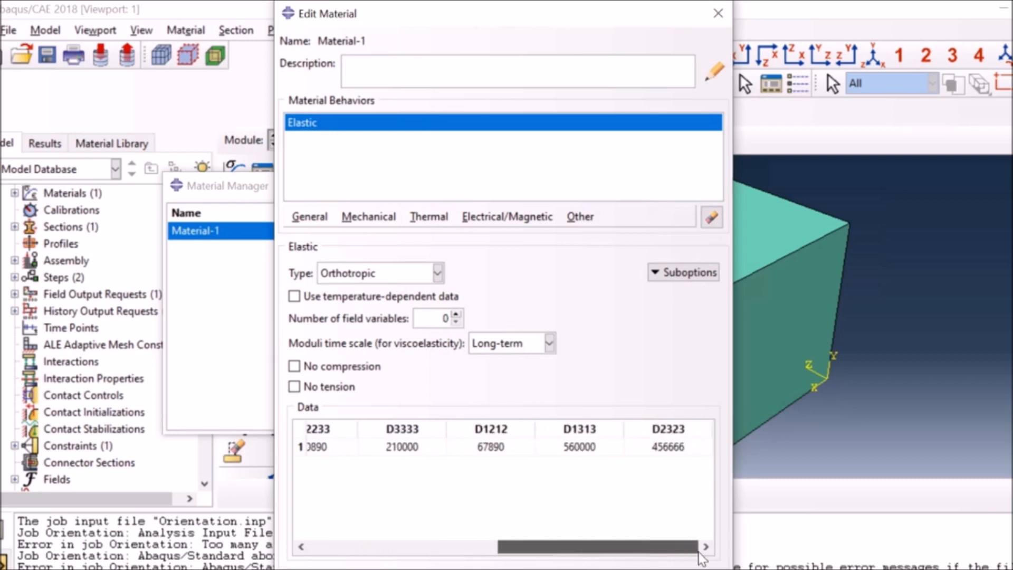
double_click(594, 449)
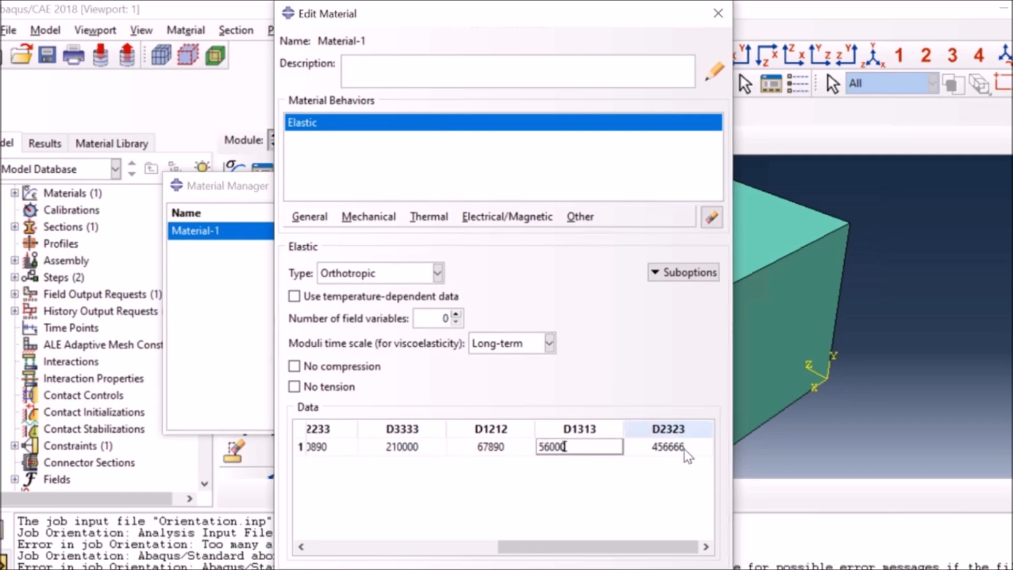
double_click(659, 446)
click(660, 447)
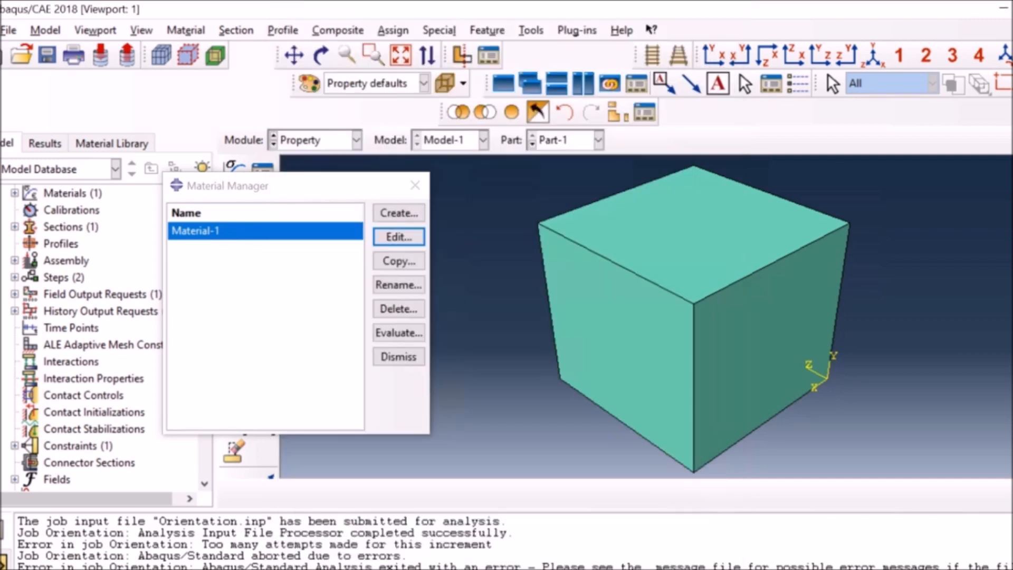
key(Return)
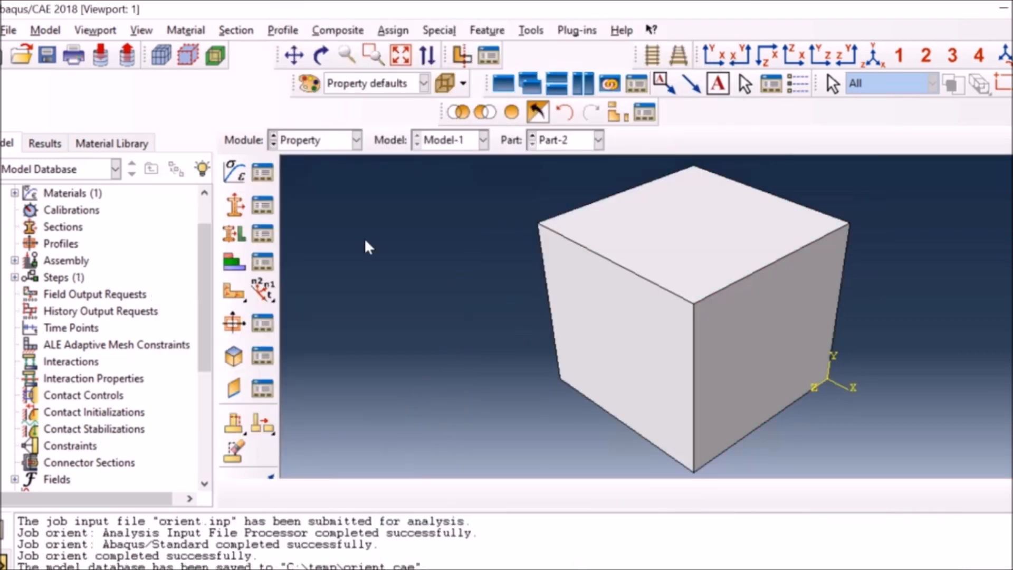
Create a homogeneous solid section named Section-1 that uses Material-1.
click(234, 204)
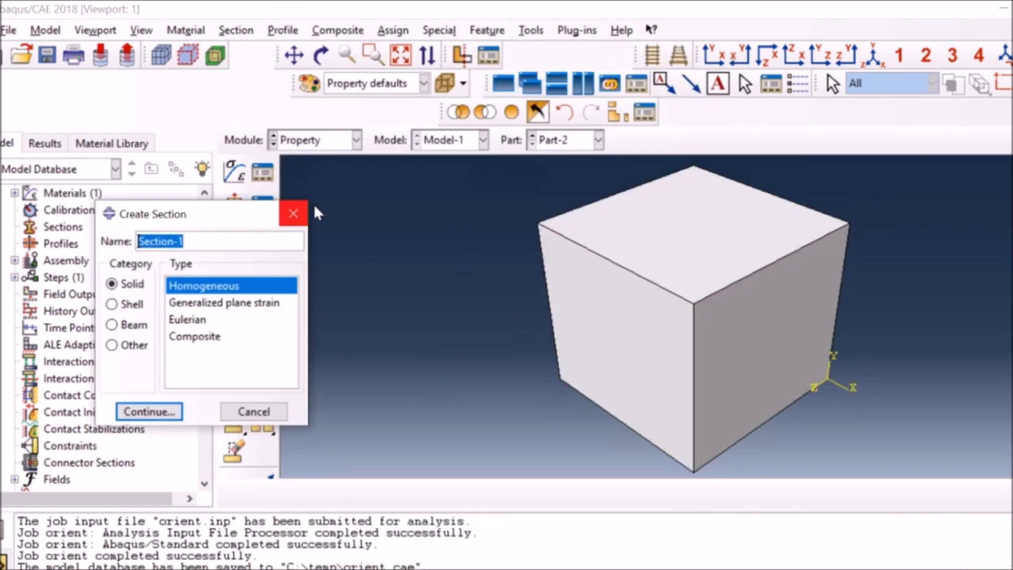
click(148, 411)
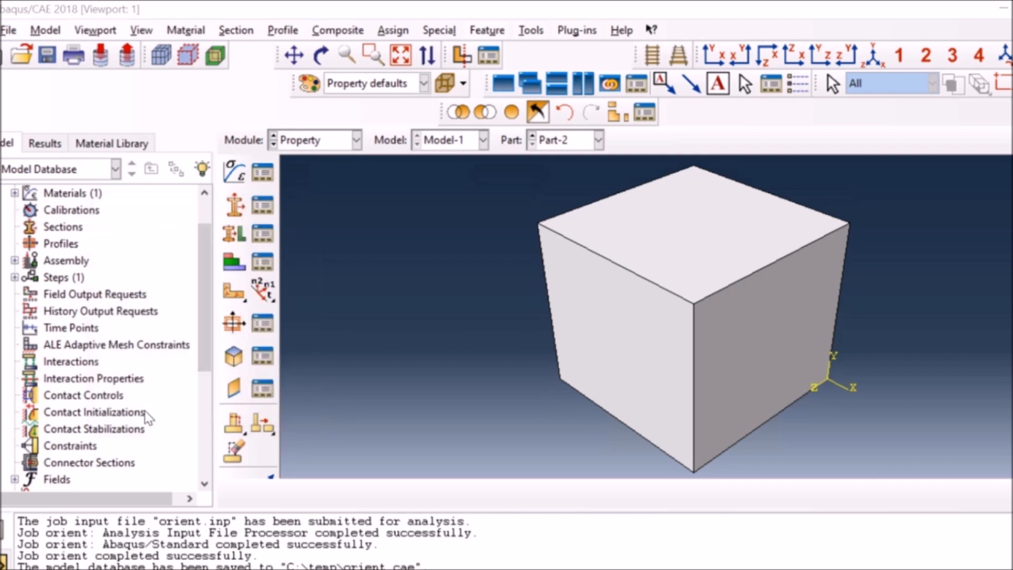
click(953, 302)
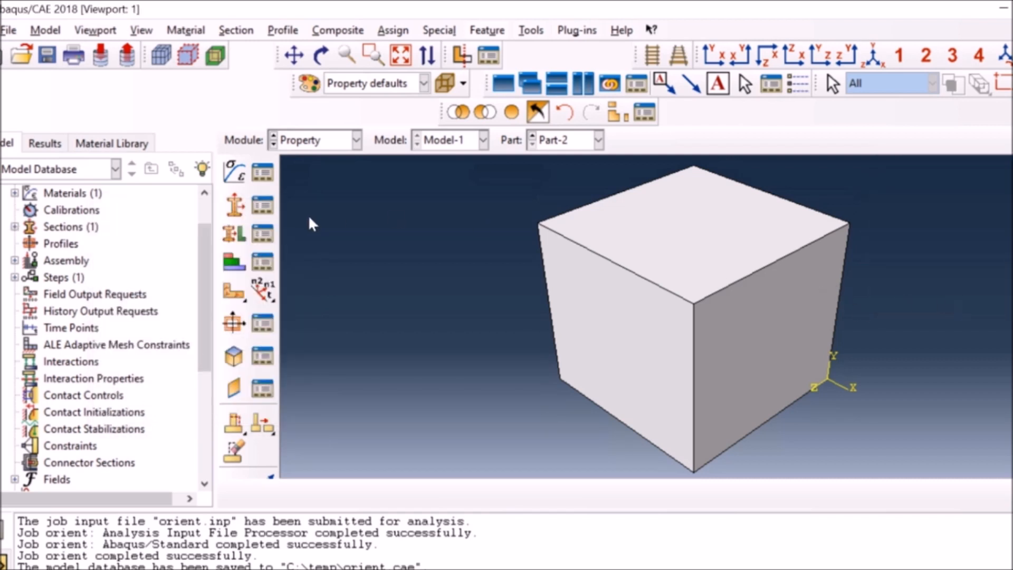
Assign Section-1 to the whole Part-2 block, storing the region as Set-1.
click(235, 234)
click(619, 296)
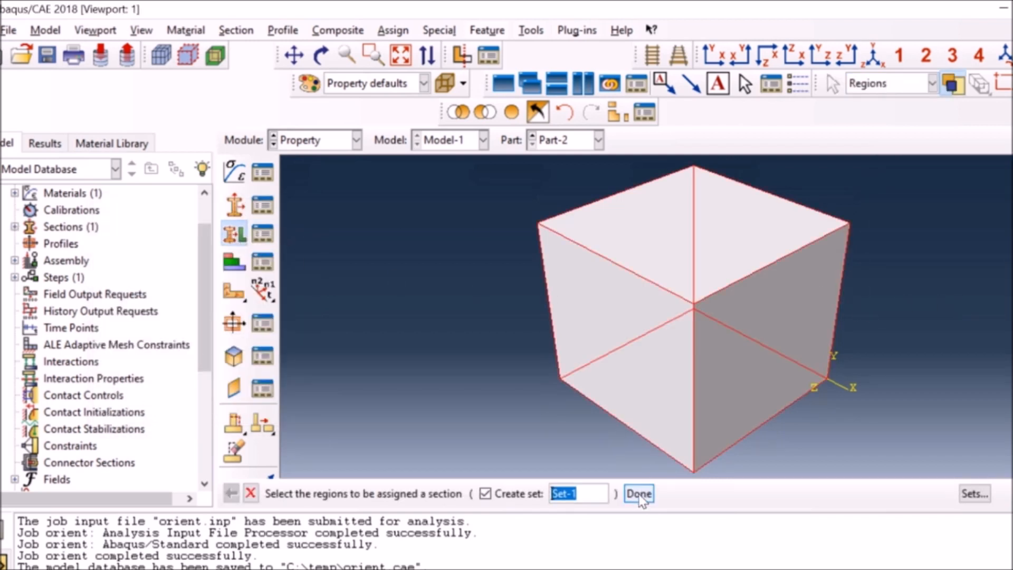
click(640, 495)
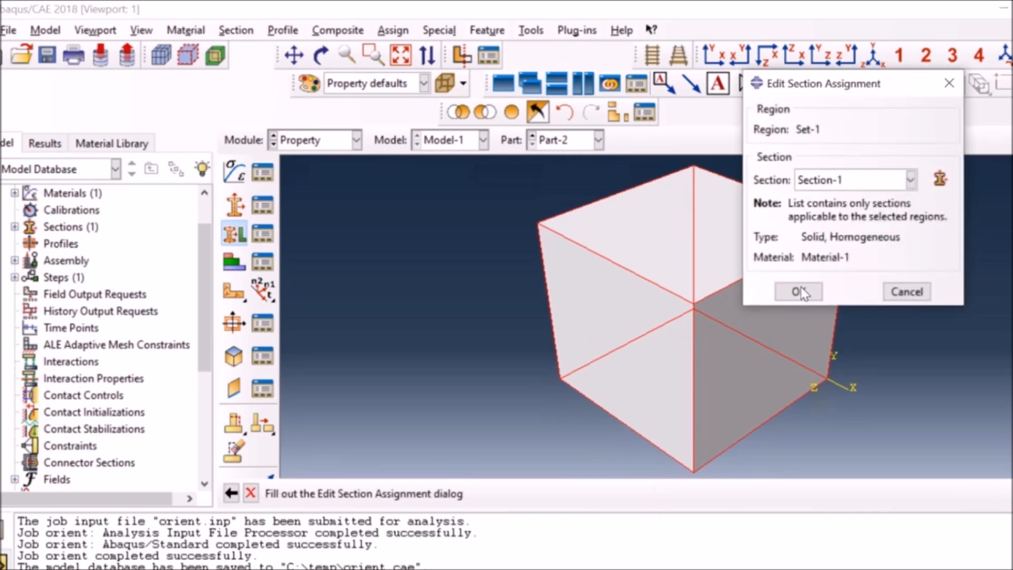
click(803, 287)
Switch to Part-1 and assign Section-1 to its whole block as region Set-1.
click(598, 140)
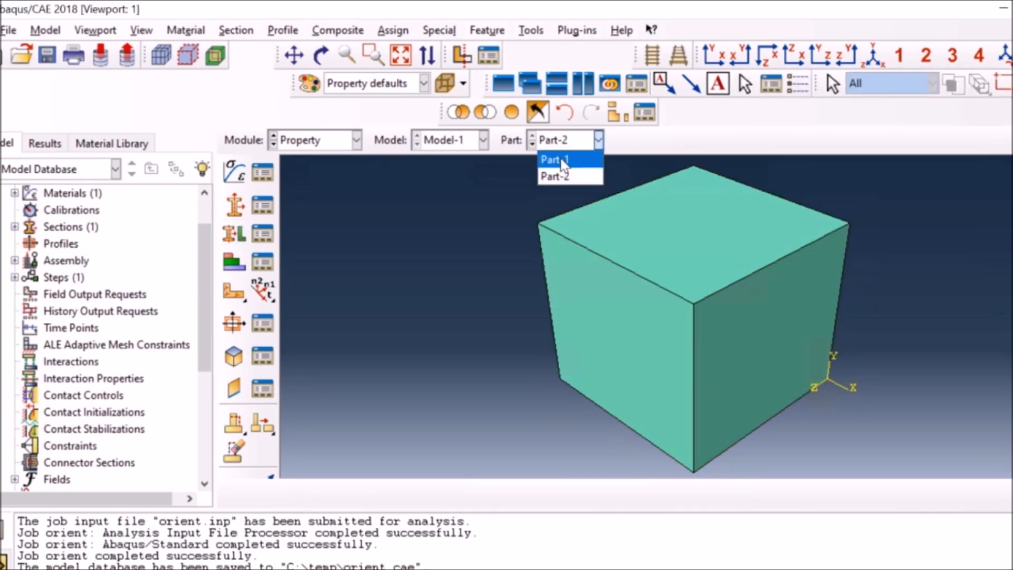
click(559, 158)
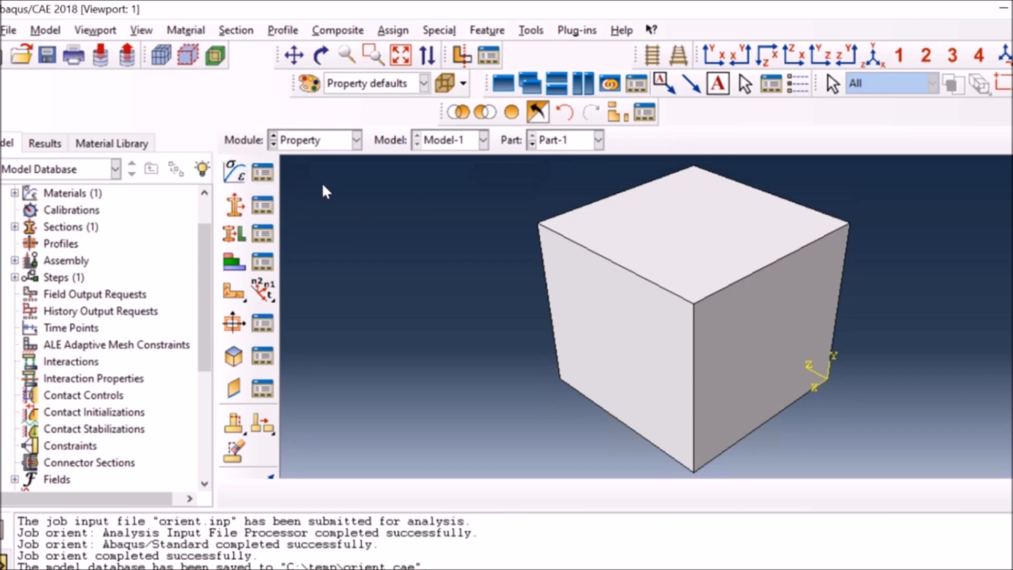
click(233, 233)
click(602, 346)
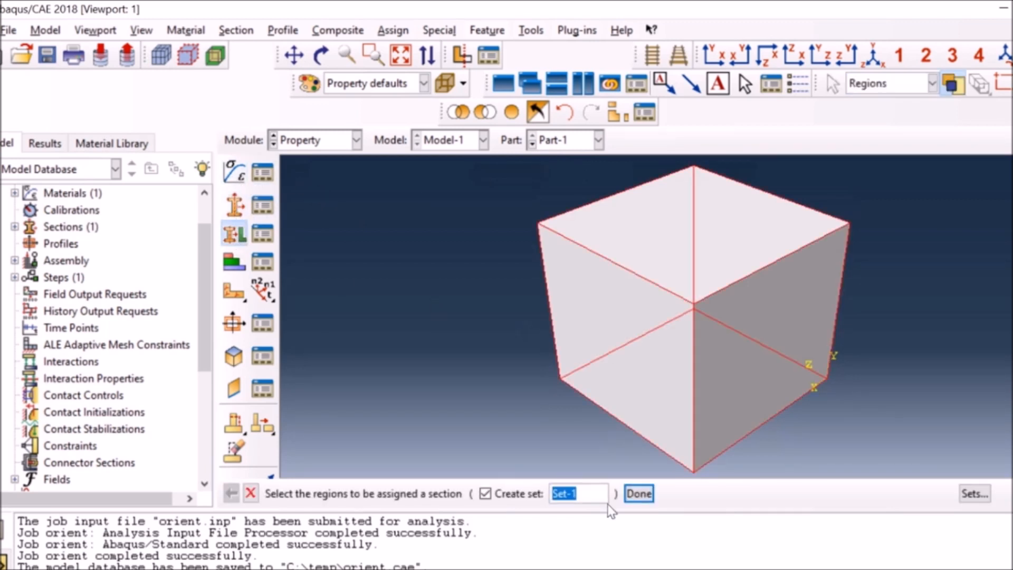
click(637, 494)
click(799, 292)
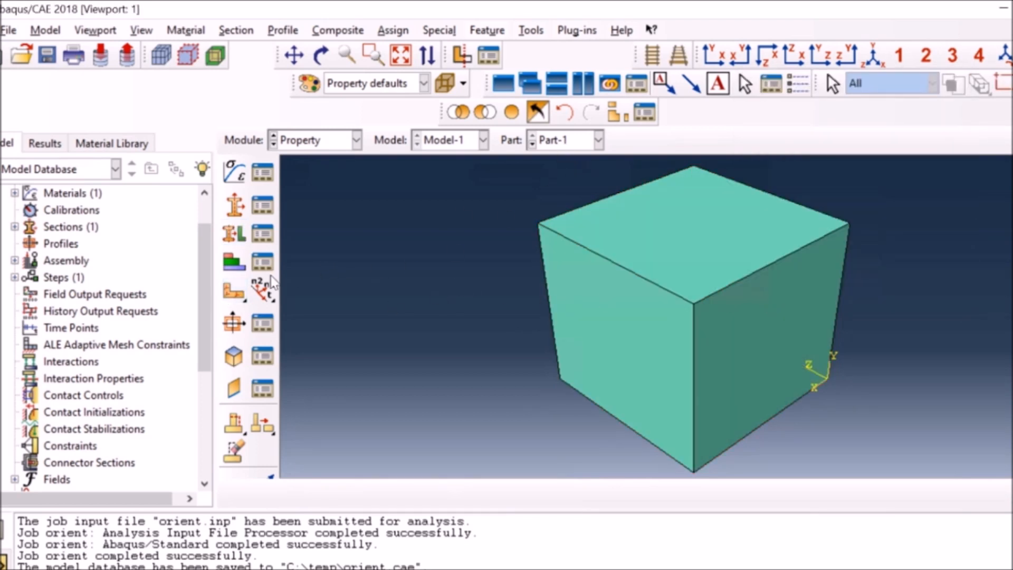
Assign a local material orientation to the Part-1 block using Datum csys-1 as the coordinate system.
click(234, 290)
click(816, 390)
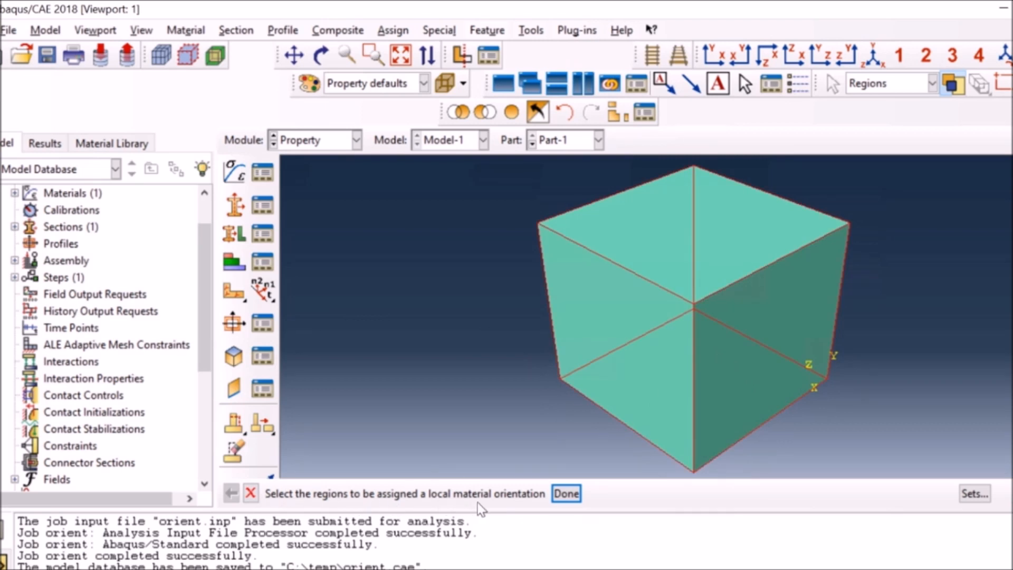
click(566, 494)
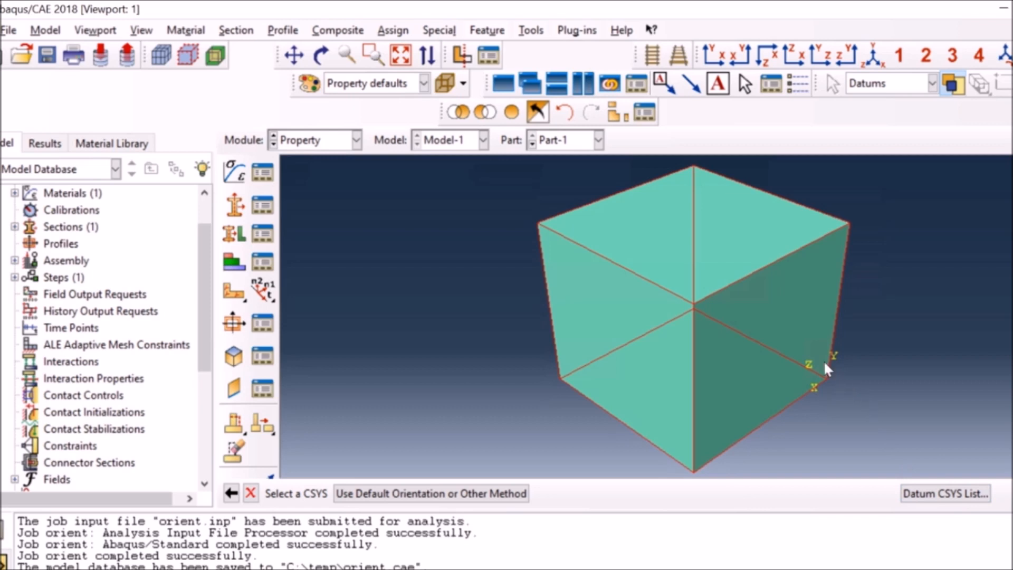
click(929, 489)
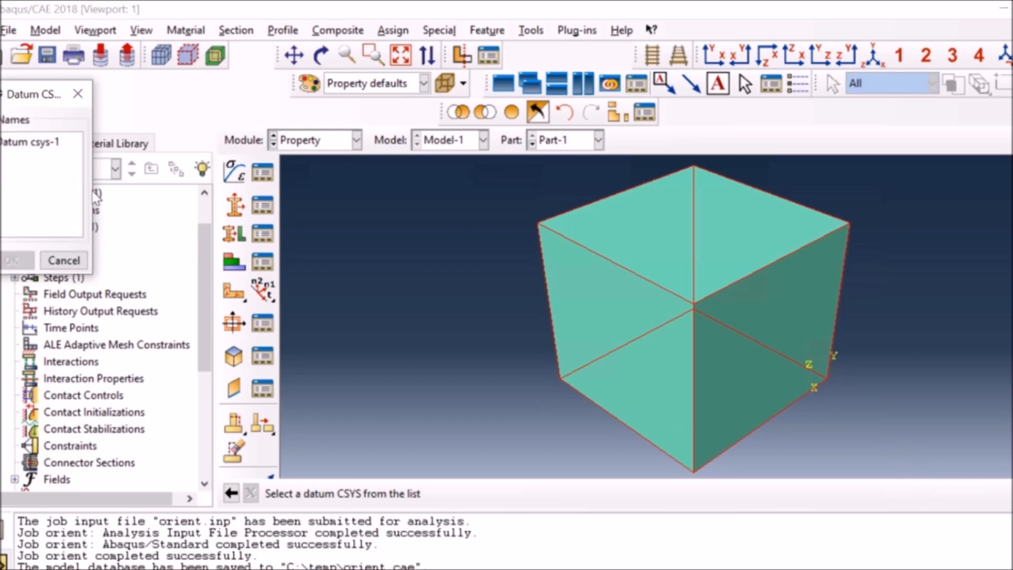
click(35, 147)
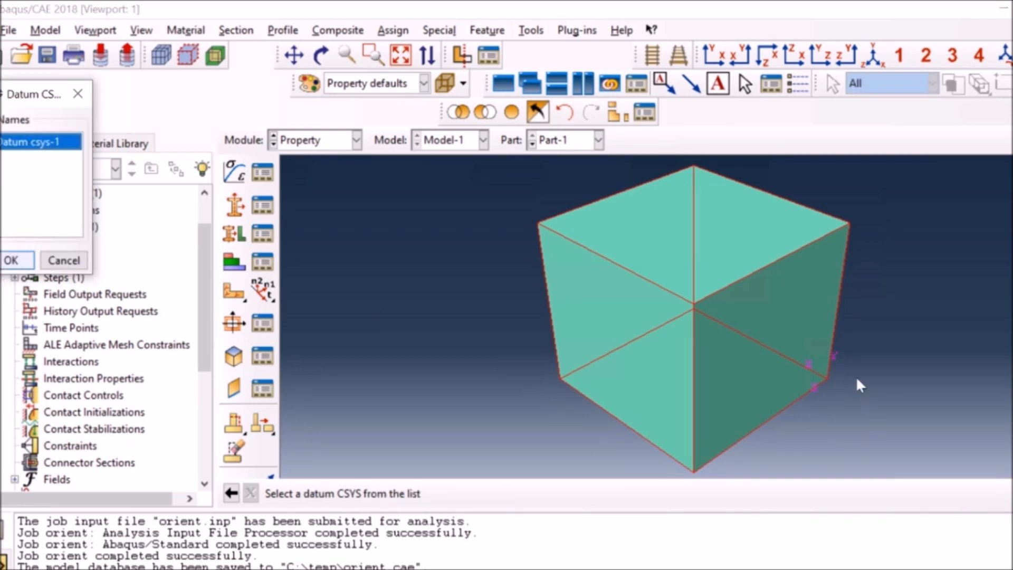
click(15, 259)
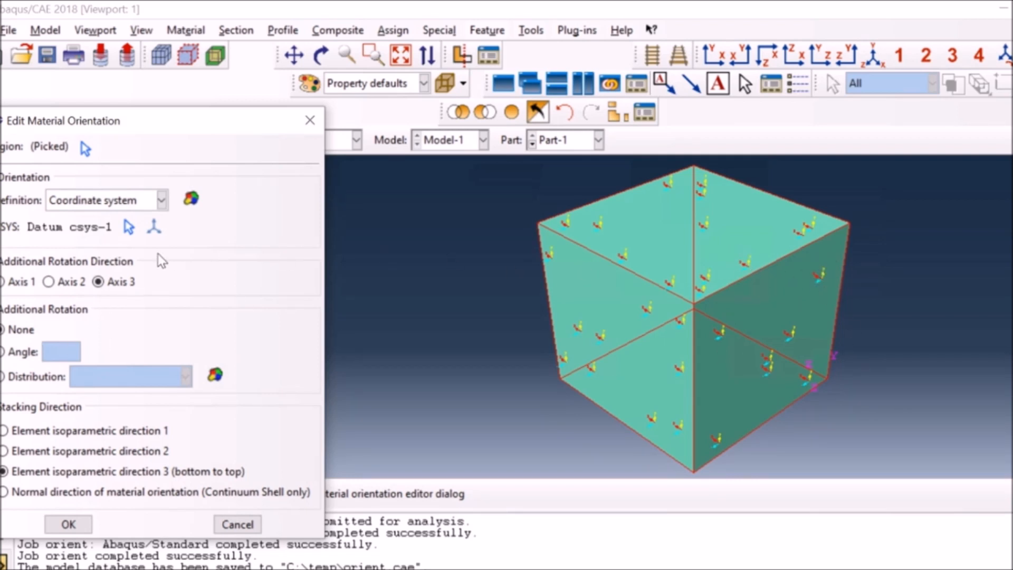
Give the Part-1 material orientation an additional rotation of 45 degrees about Axis 2 and accept it.
click(48, 282)
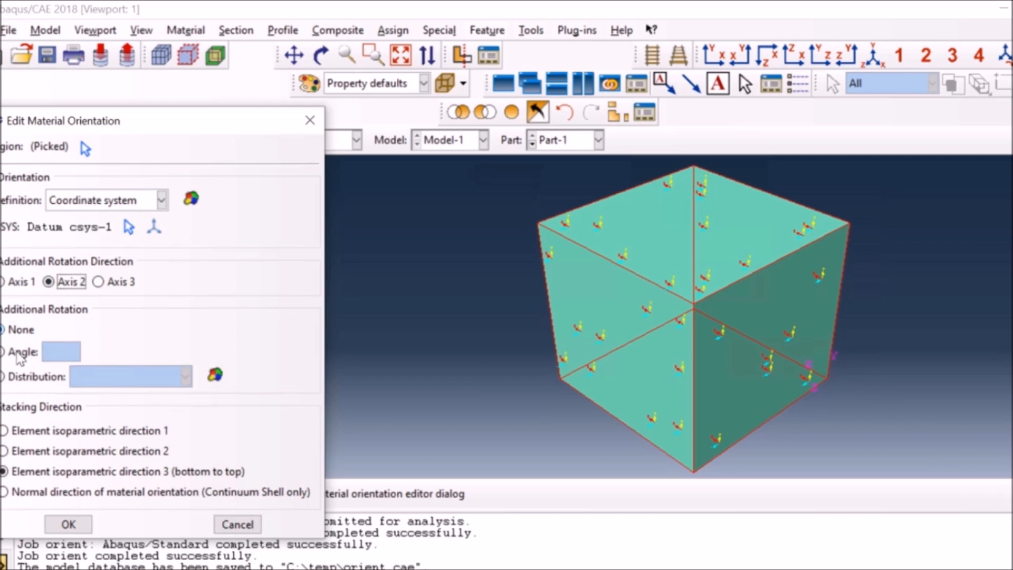
click(20, 353)
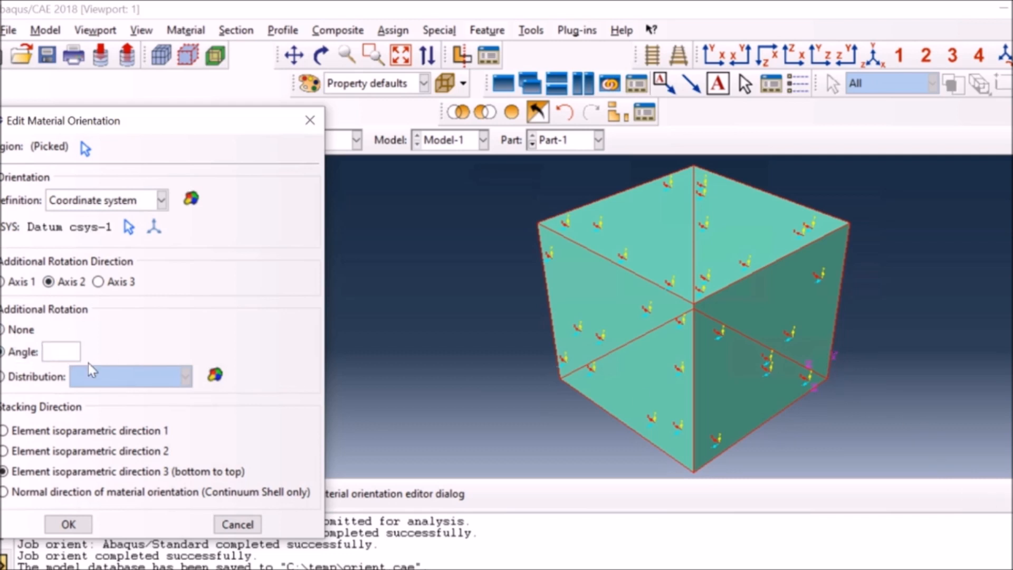
text(45)
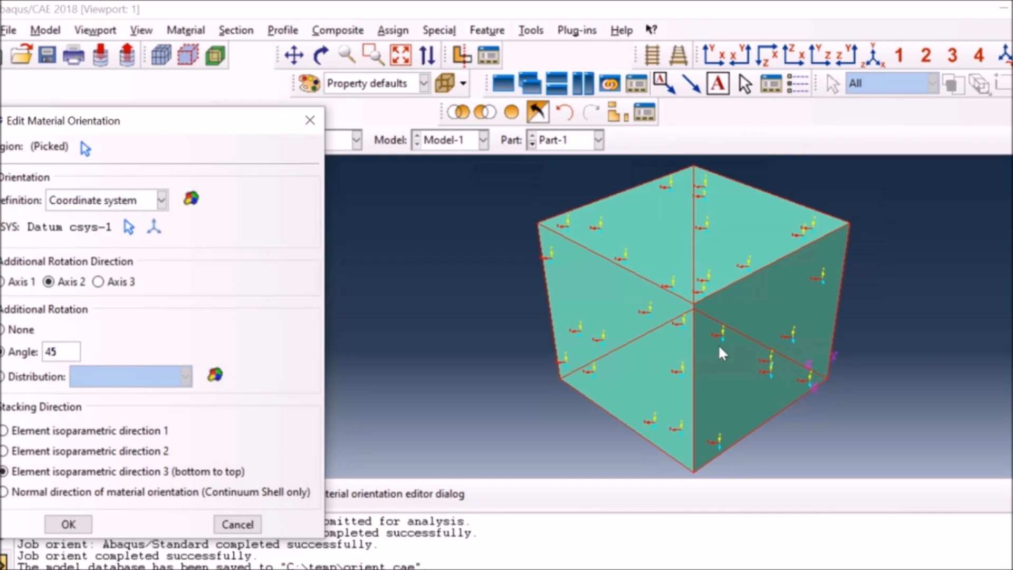
click(85, 525)
Switch to Part-2 and assign a local material orientation to its whole block using Datum csys-1 as the coordinate system.
click(544, 143)
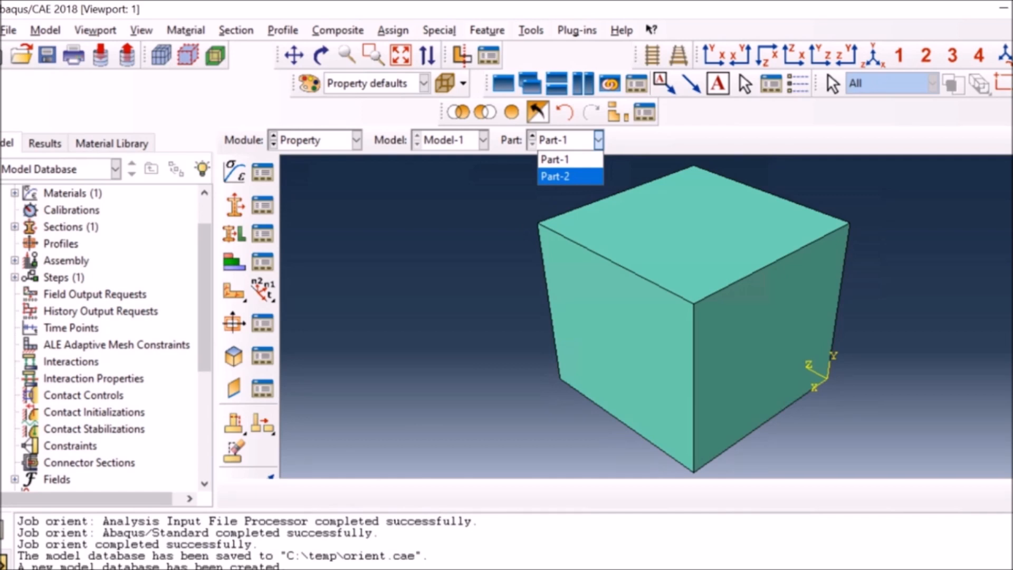
click(562, 176)
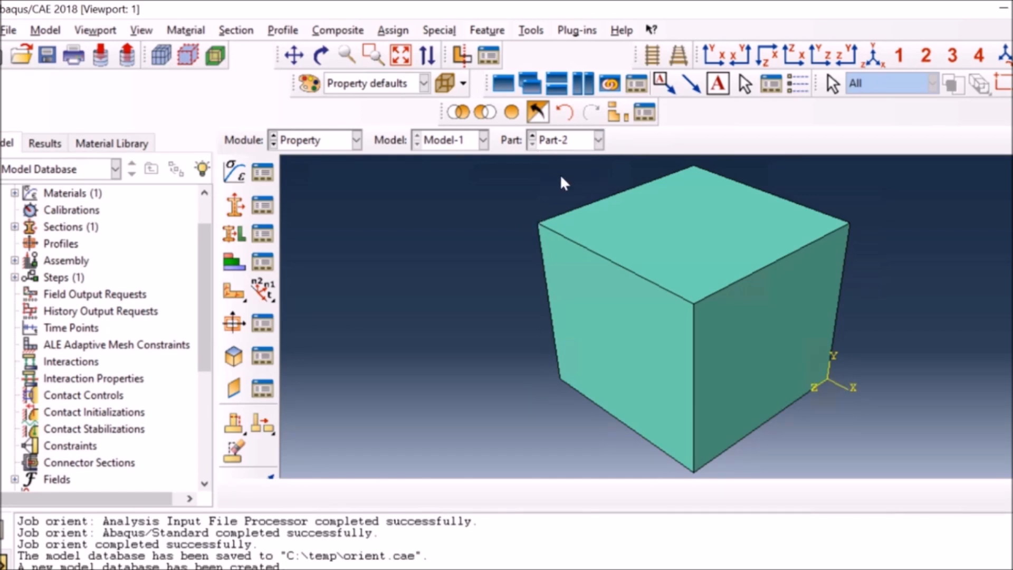
click(234, 292)
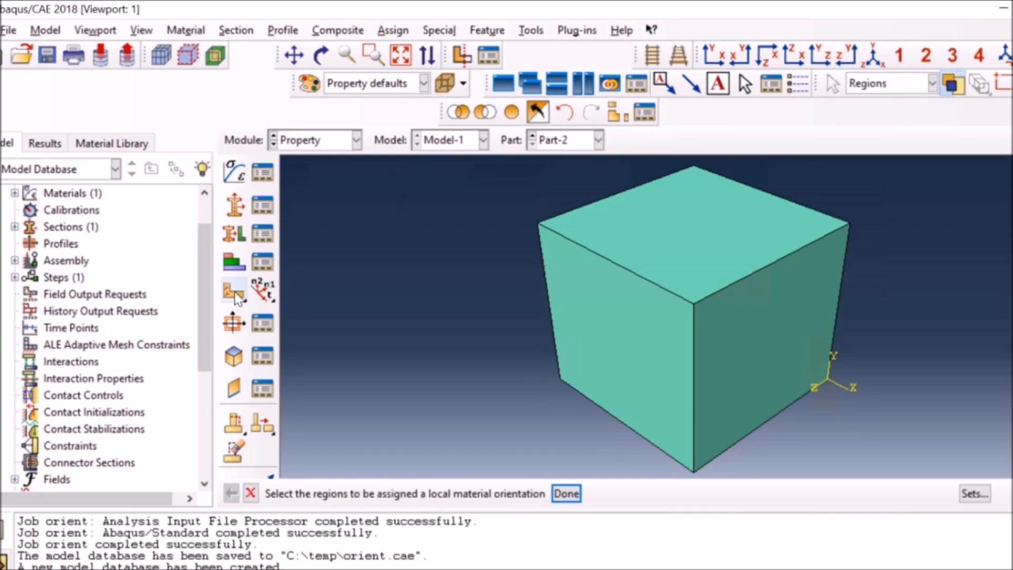
click(714, 324)
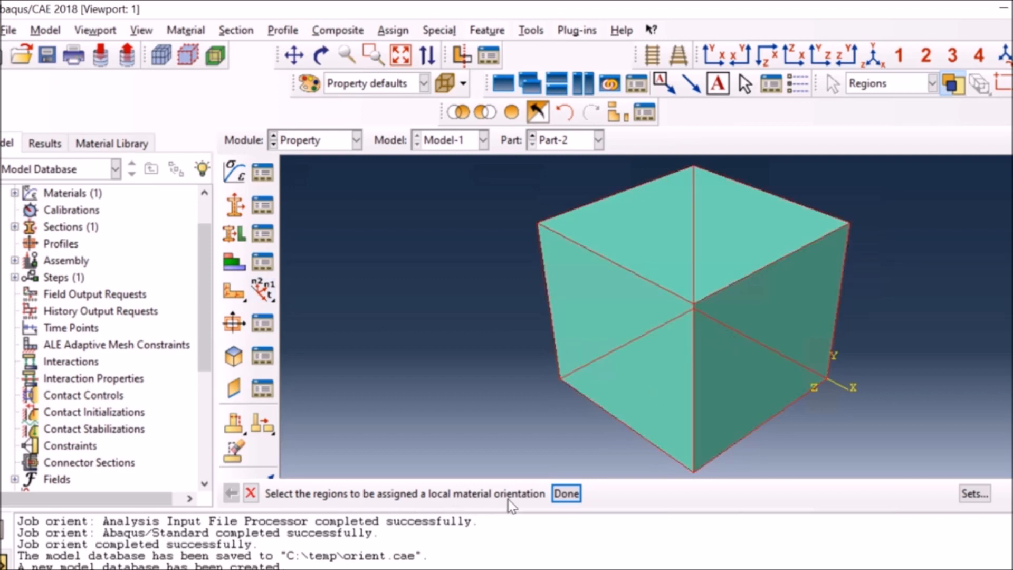
click(566, 495)
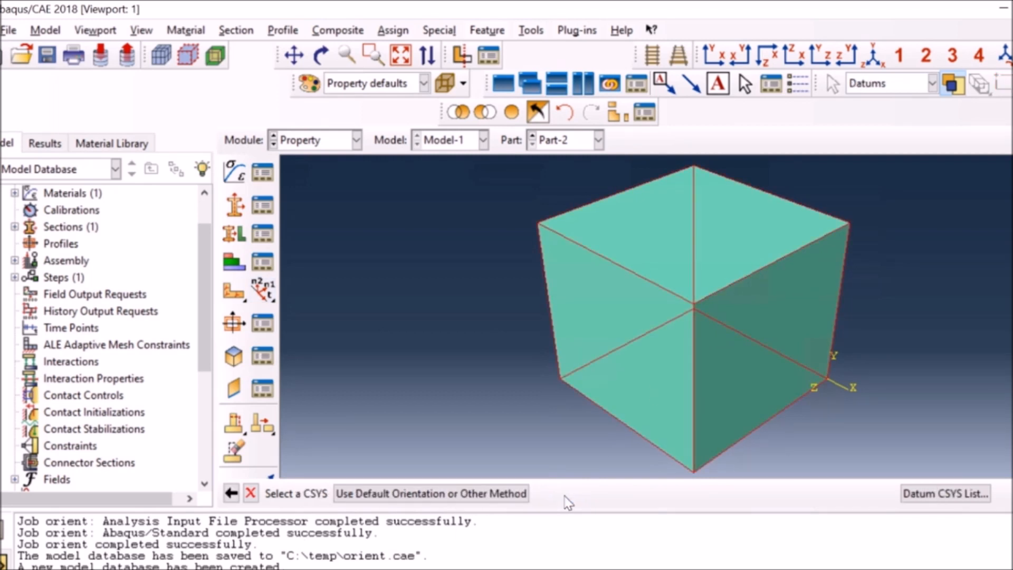
click(926, 494)
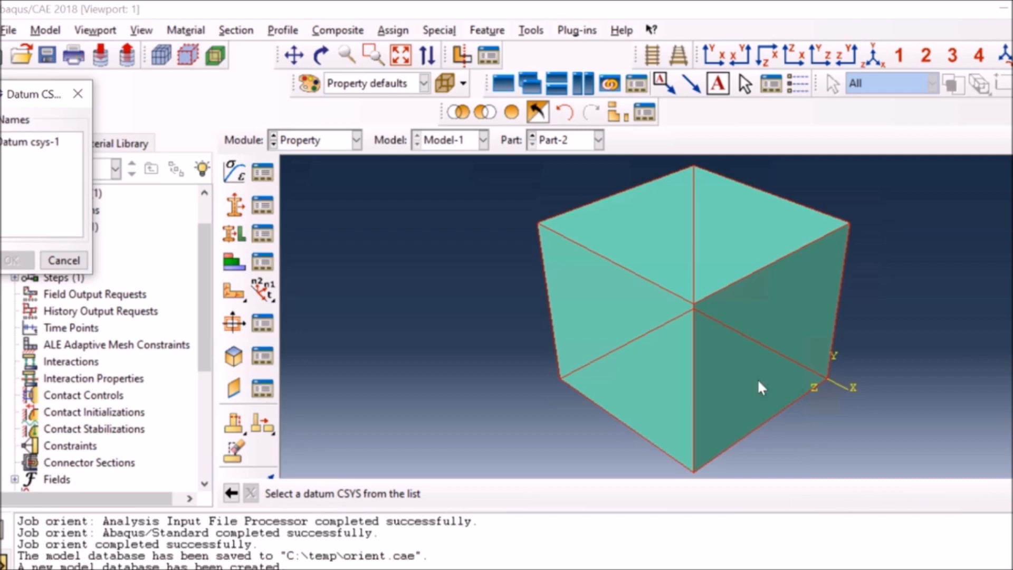
click(27, 142)
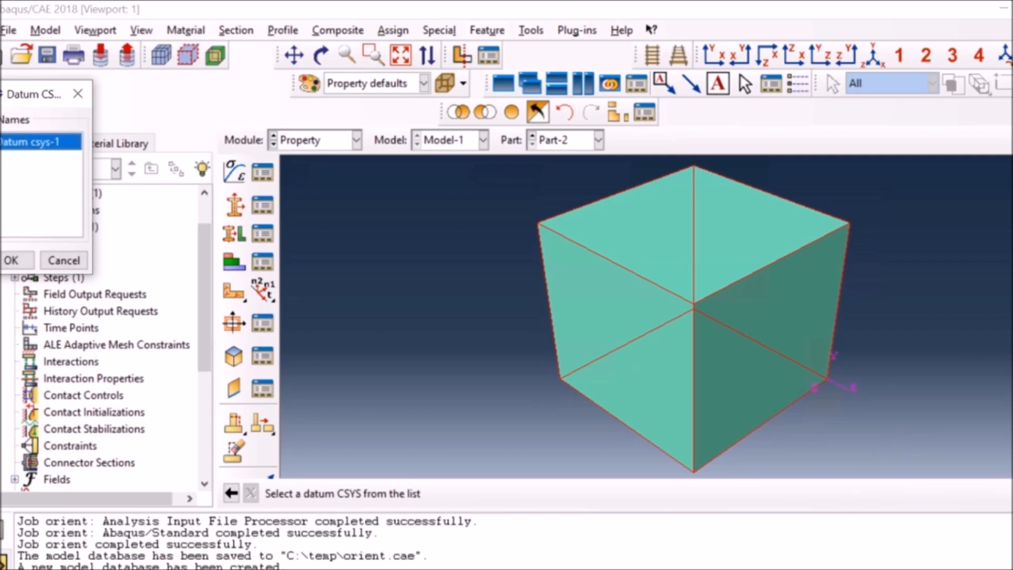
click(16, 260)
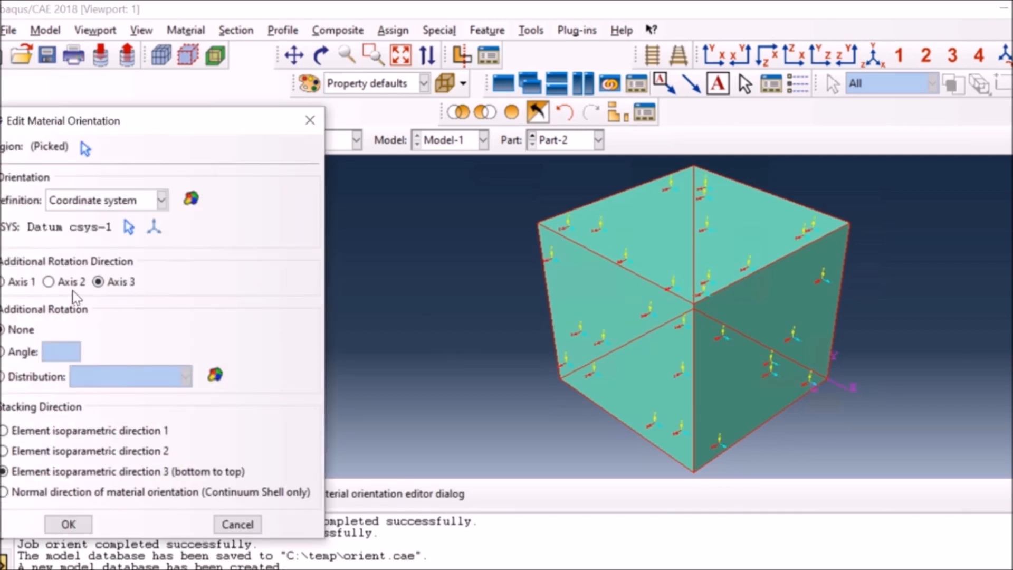
Give the Part-2 material orientation an additional rotation of -100 degrees about Axis 3 and accept it.
click(15, 353)
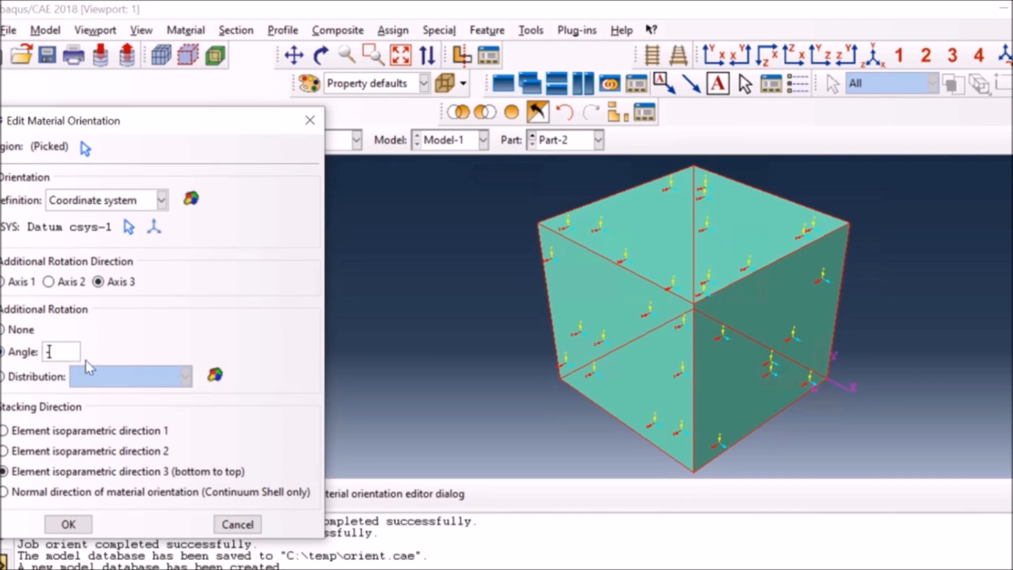
text(-10)
drag(62, 352, 45, 352)
click(61, 352)
text(0)
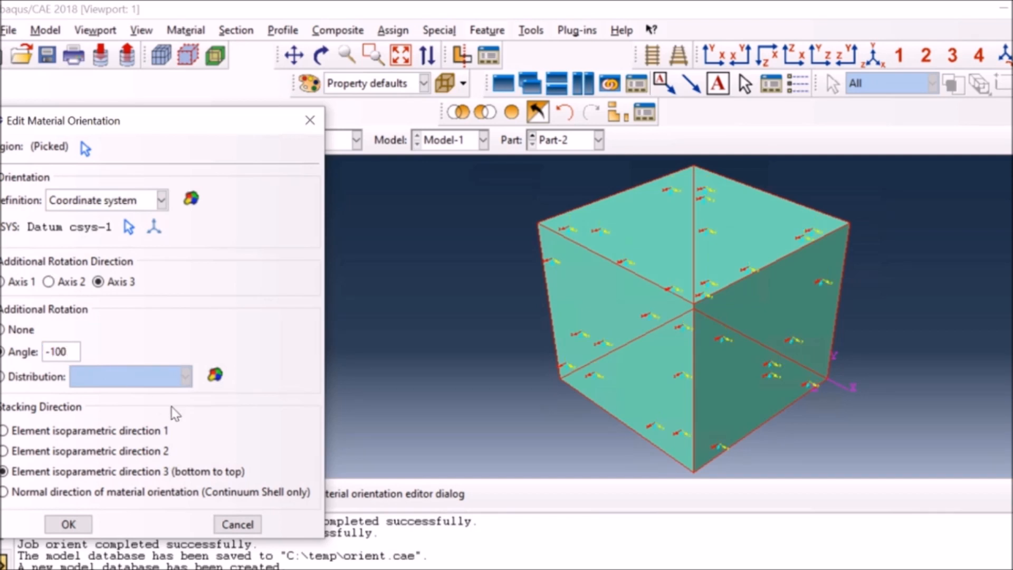
click(69, 524)
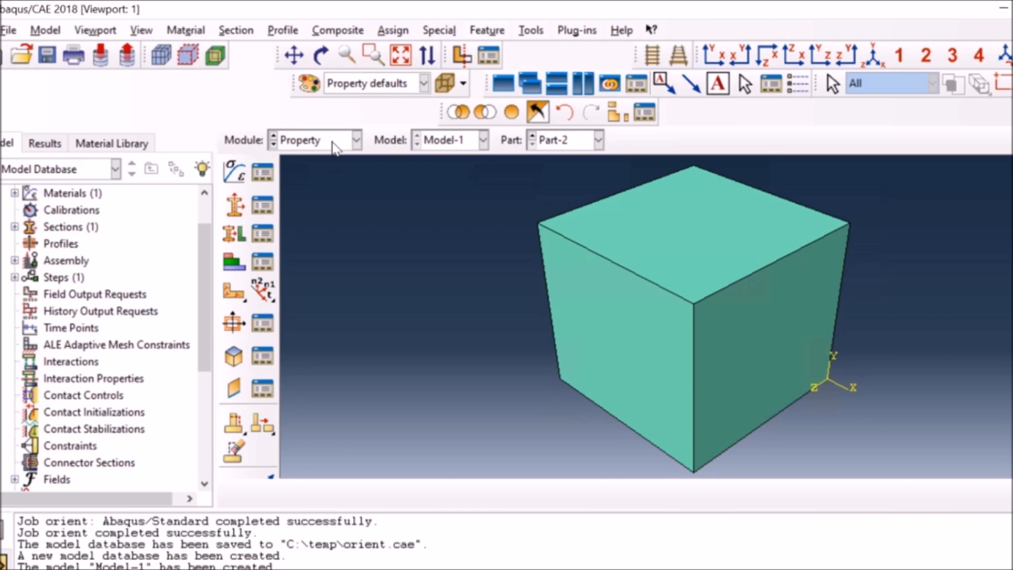
Switch to the Assembly module and create dependent instances of Part-1 and Part-2, automatically offset from each other.
click(336, 142)
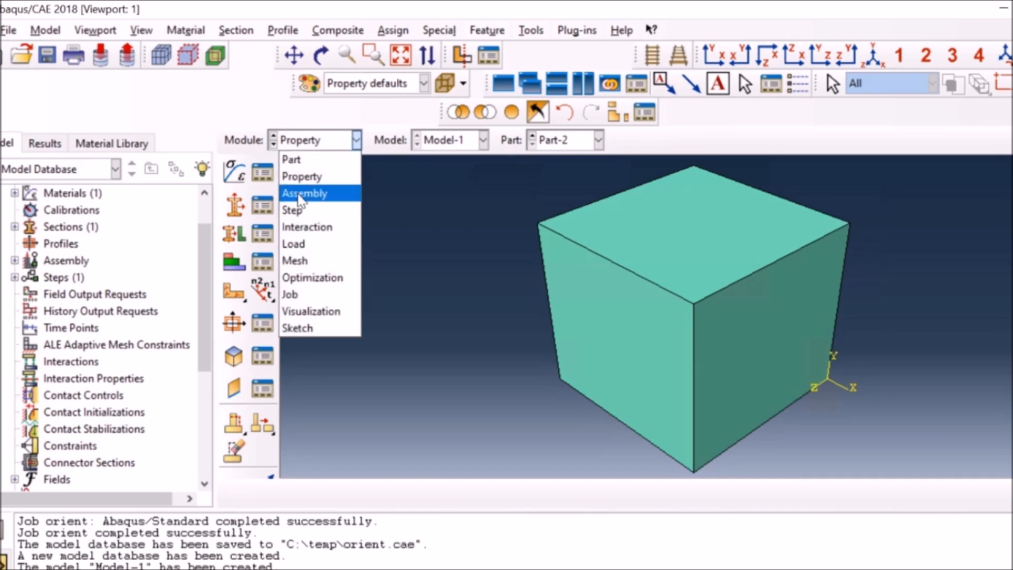
click(306, 194)
click(236, 177)
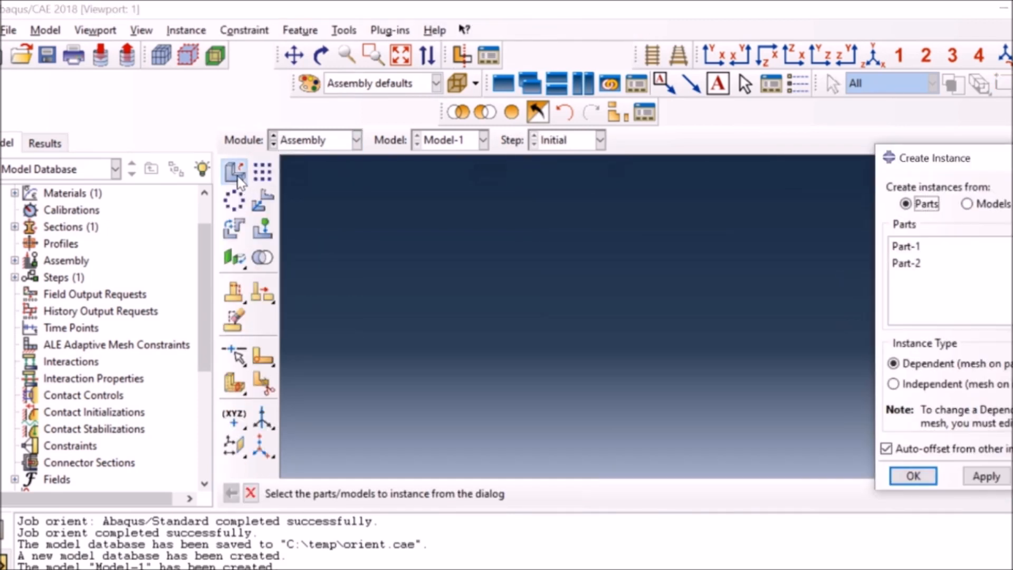
drag(907, 246, 912, 268)
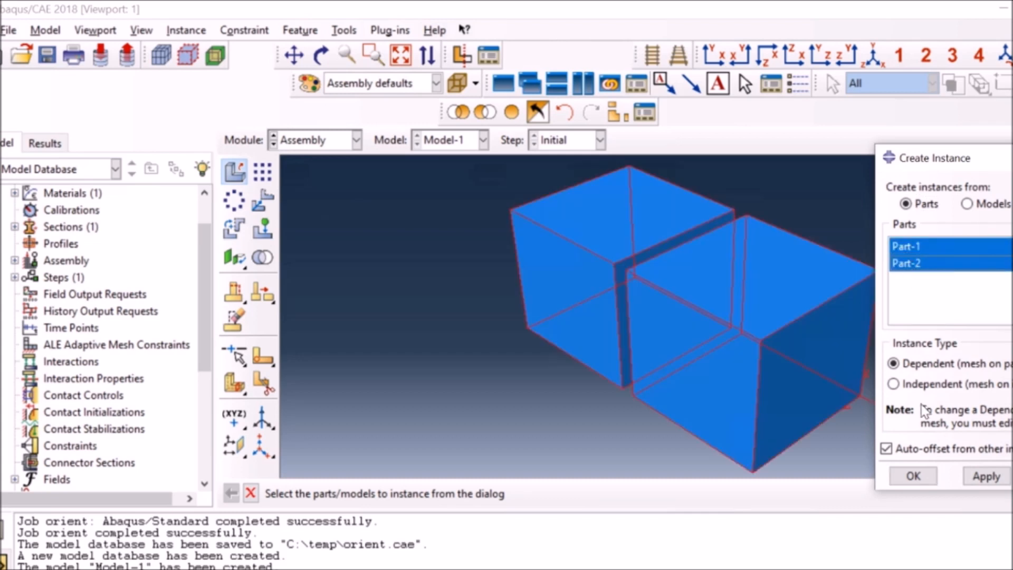
click(912, 477)
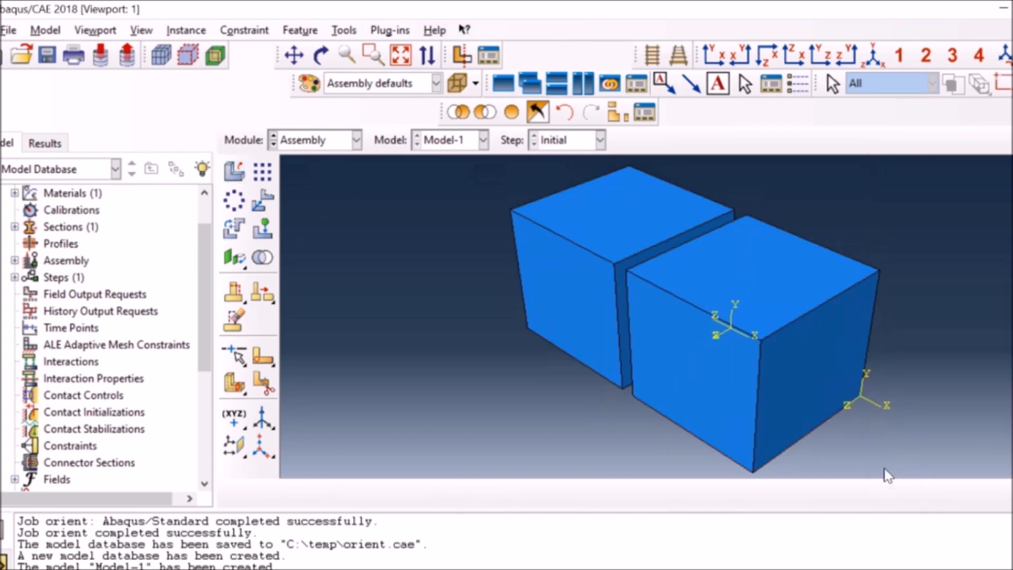
Create a geometry surface on the face of the Part-1 block that faces the Part-2 block.
click(344, 29)
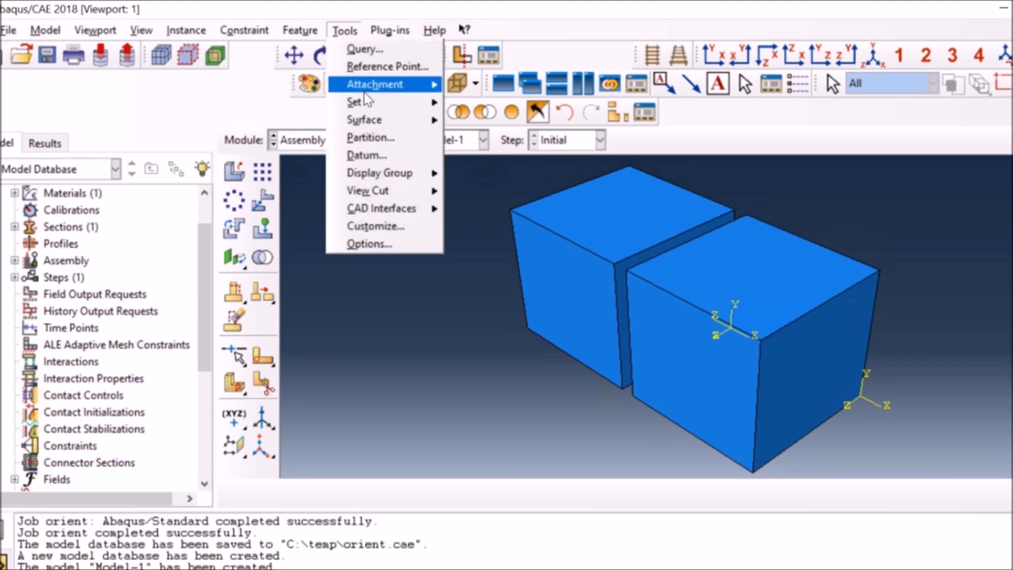
mouse_move(383, 121)
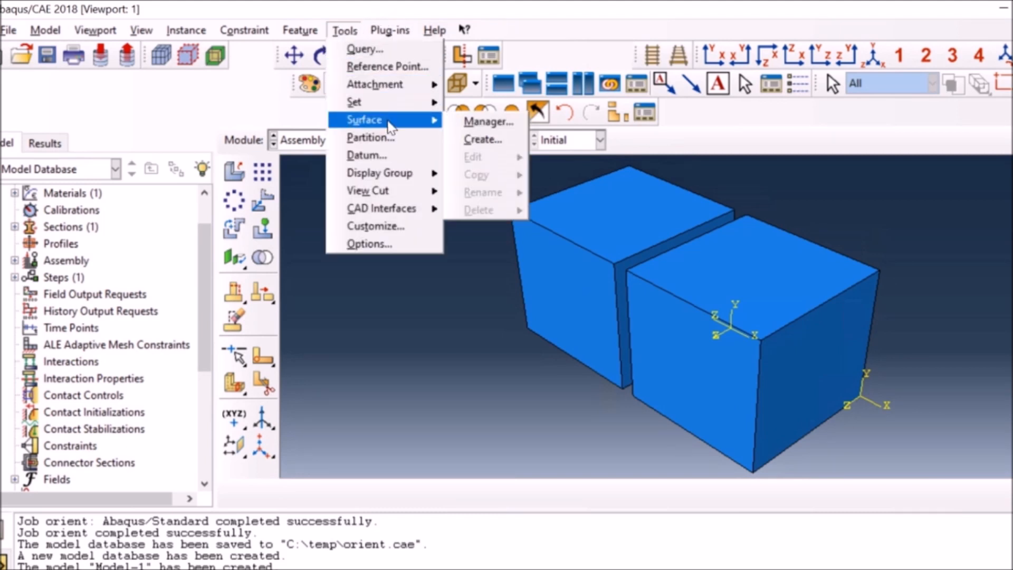
click(471, 142)
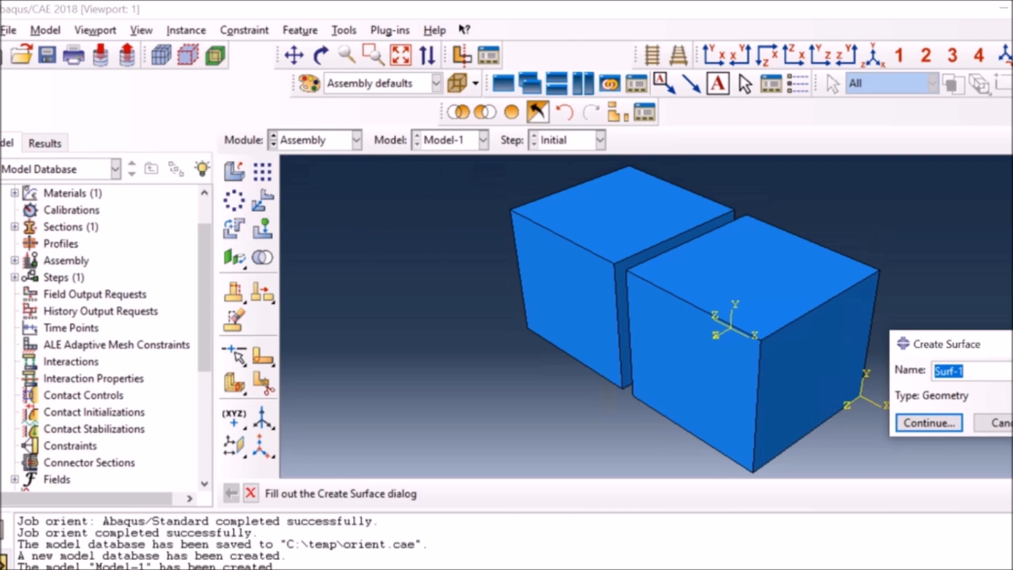
click(918, 423)
click(614, 288)
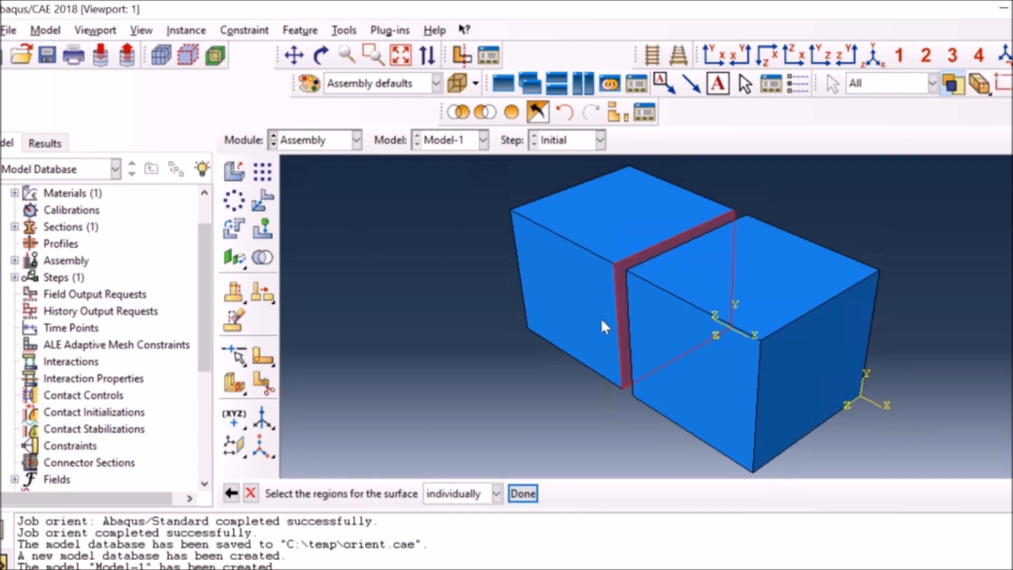
click(523, 493)
Create a second geometry surface on the face of the Part-2 block that faces the Part-1 block.
click(321, 55)
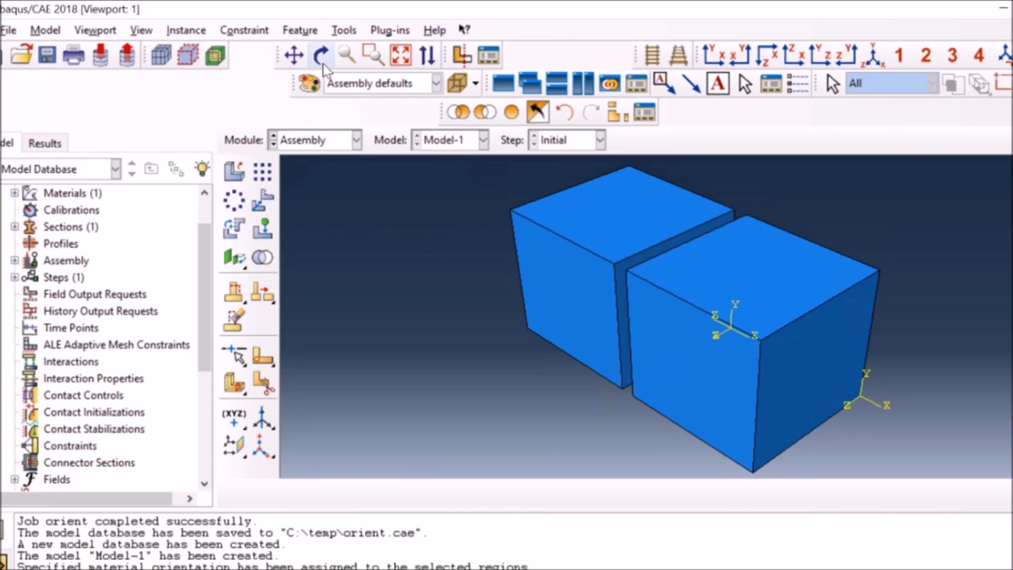
drag(594, 315, 707, 334)
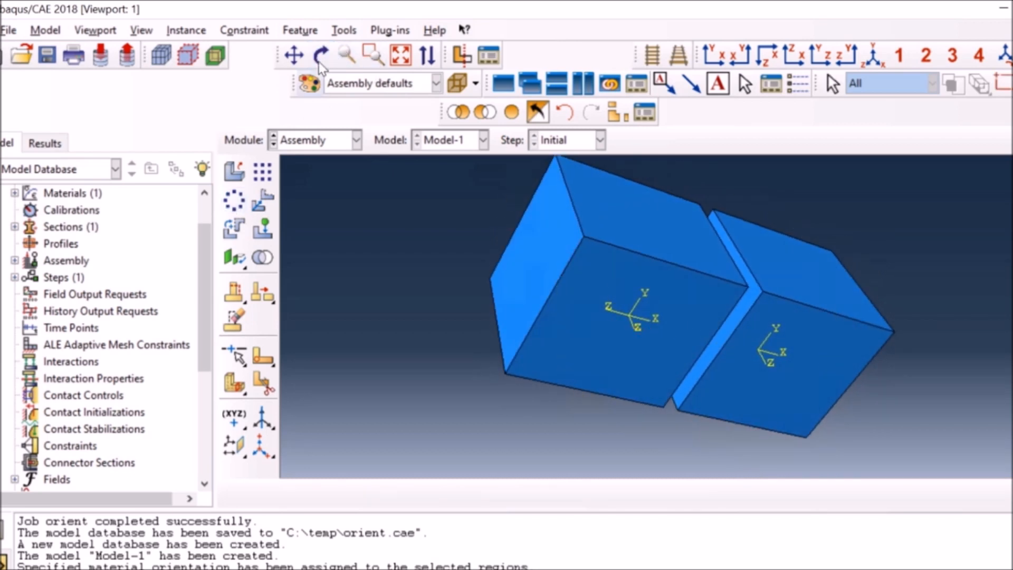
click(343, 30)
mouse_move(369, 119)
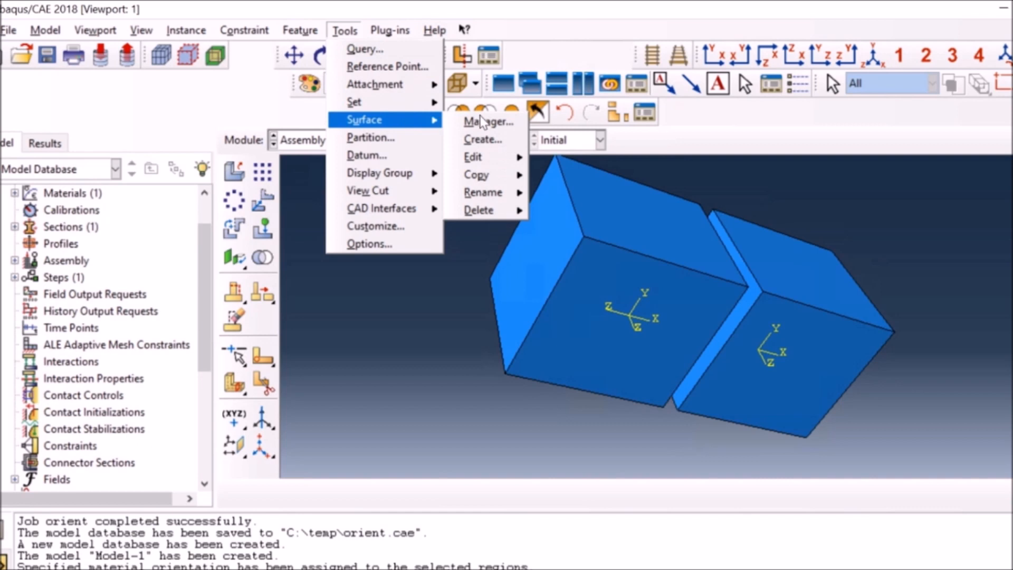
click(482, 139)
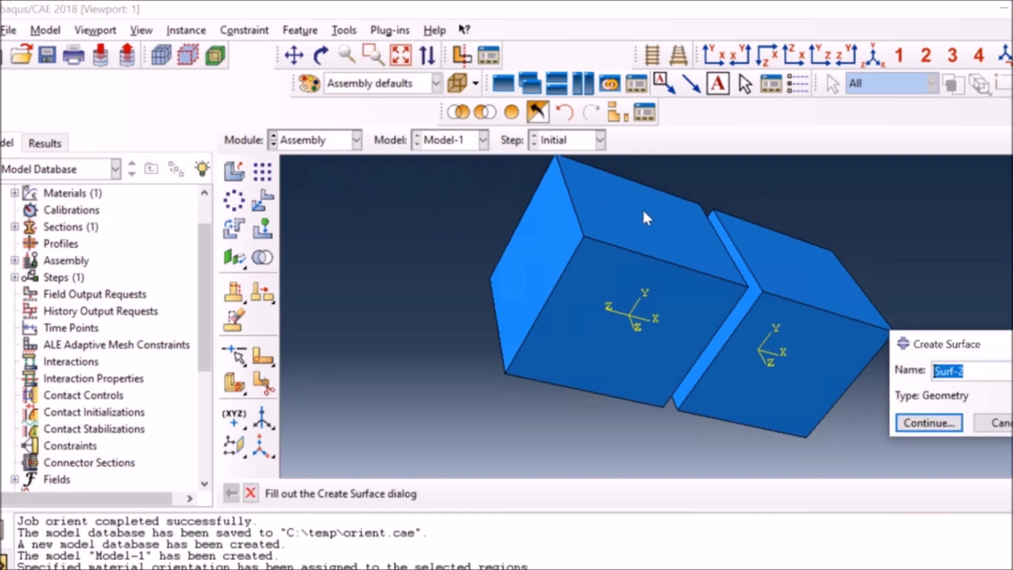
click(926, 421)
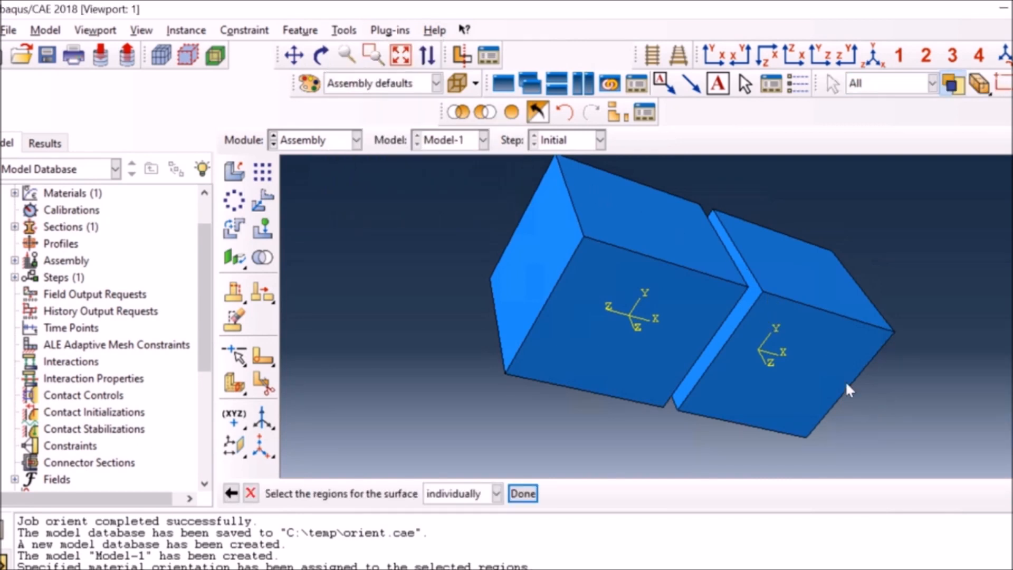
click(750, 296)
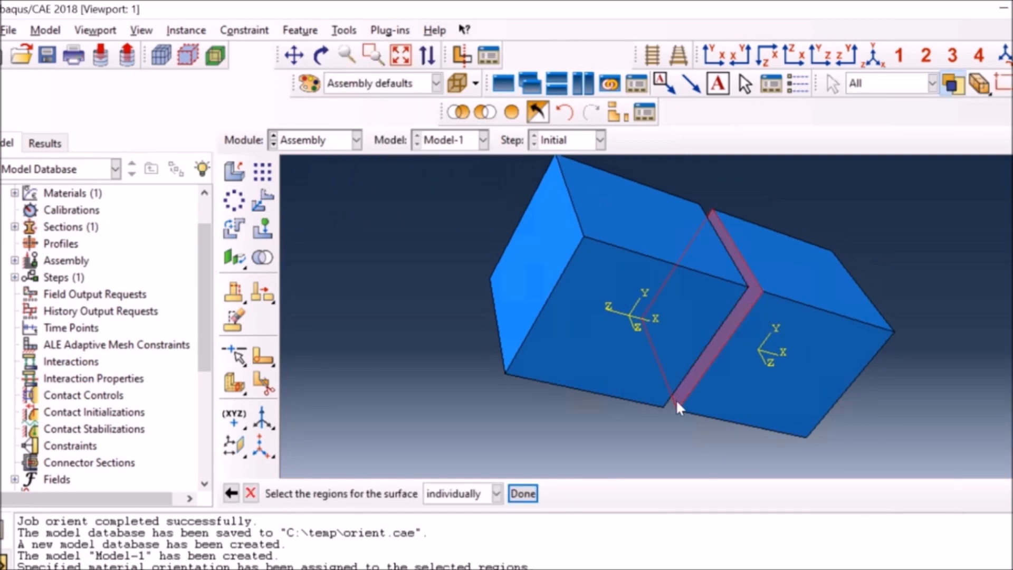
click(524, 495)
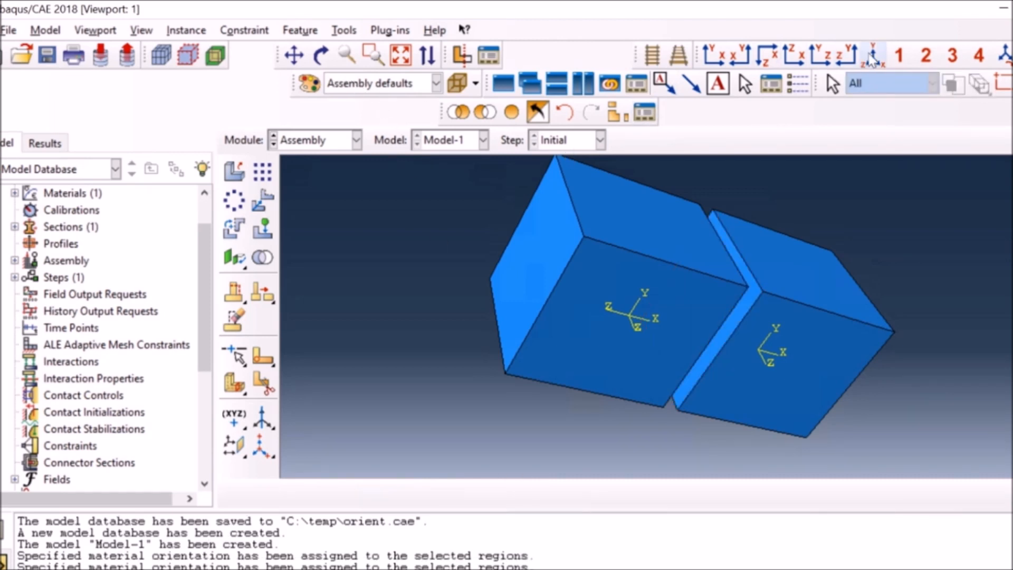
Translate the Part-2 instance against the Part-1 block, matching the midpoints of their facing upper edges.
click(872, 58)
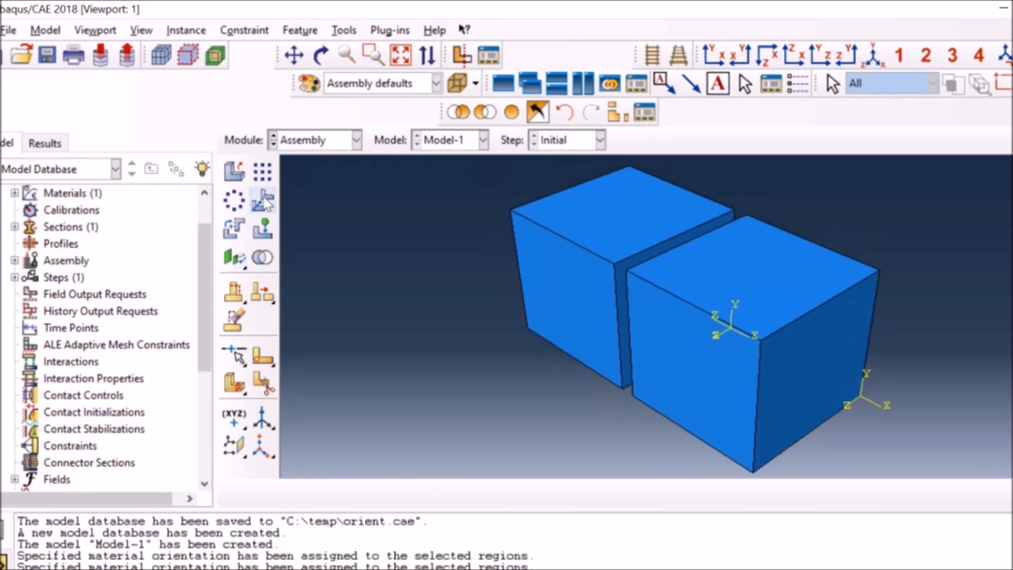
click(262, 201)
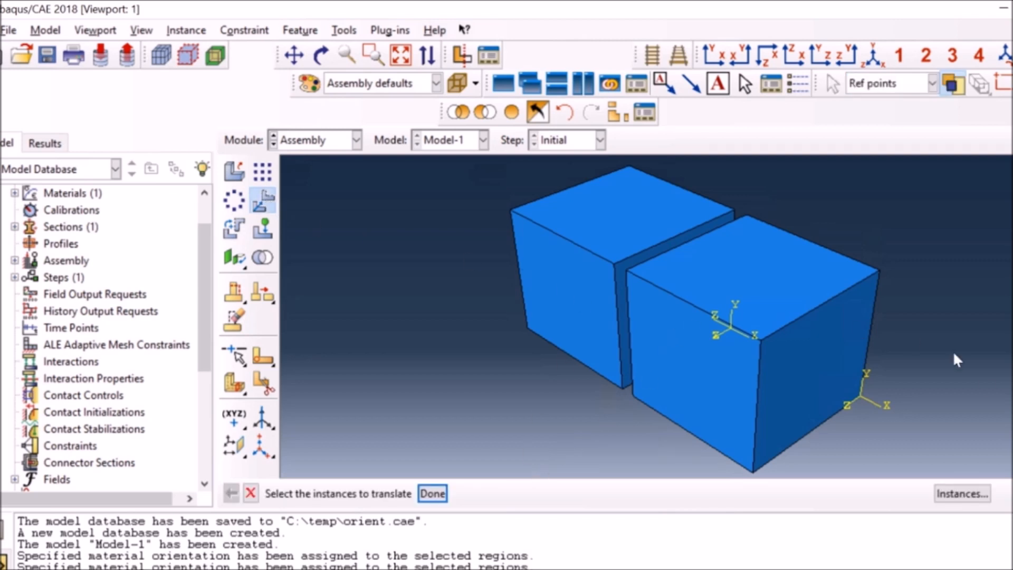
click(662, 343)
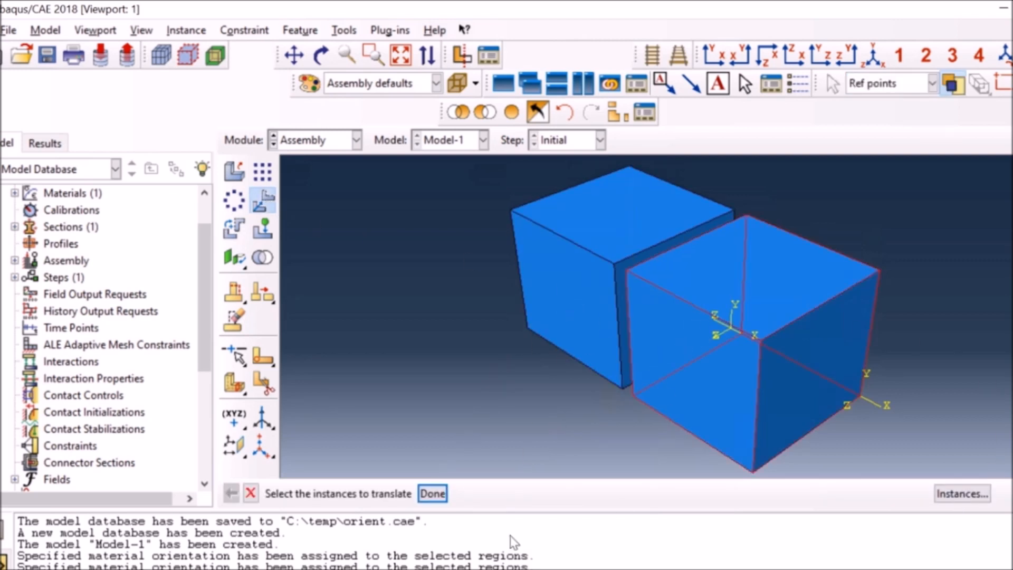
click(431, 493)
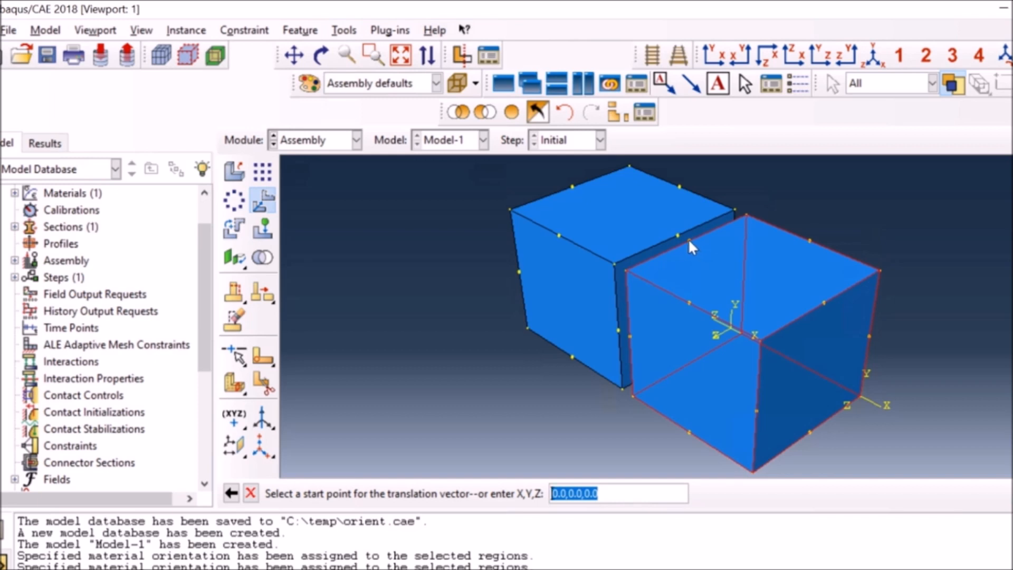
click(689, 240)
click(678, 236)
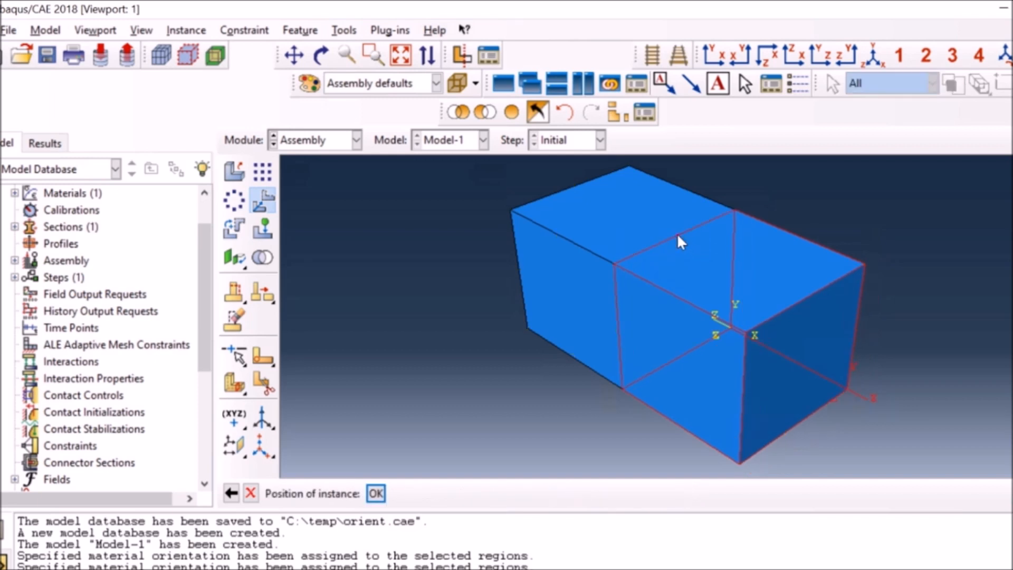
click(375, 493)
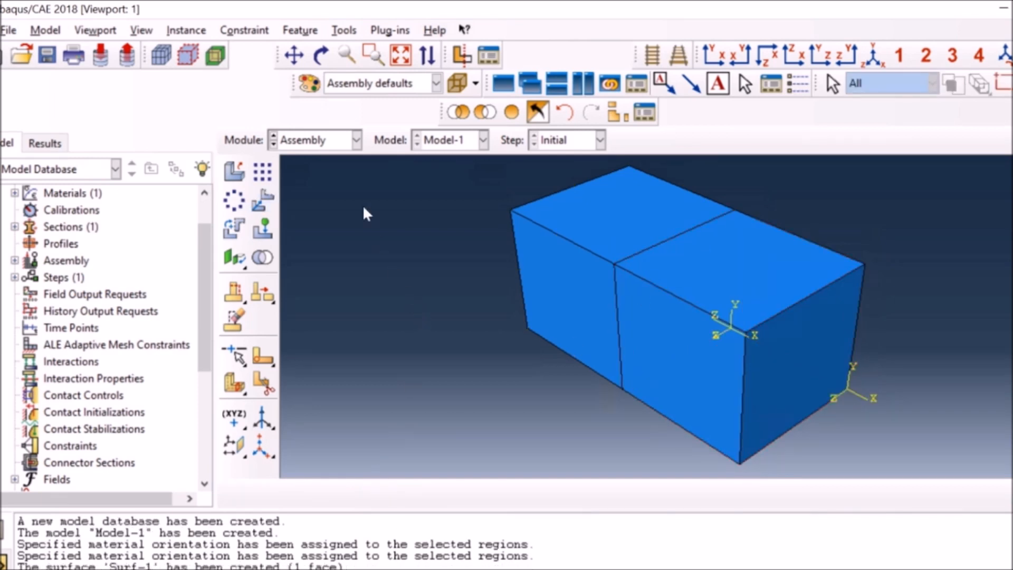
In the Step module, create a Static, General step with automatic incrementation, maximum 10000 increments, initial size 0.1 and maximum size 0.1.
click(321, 139)
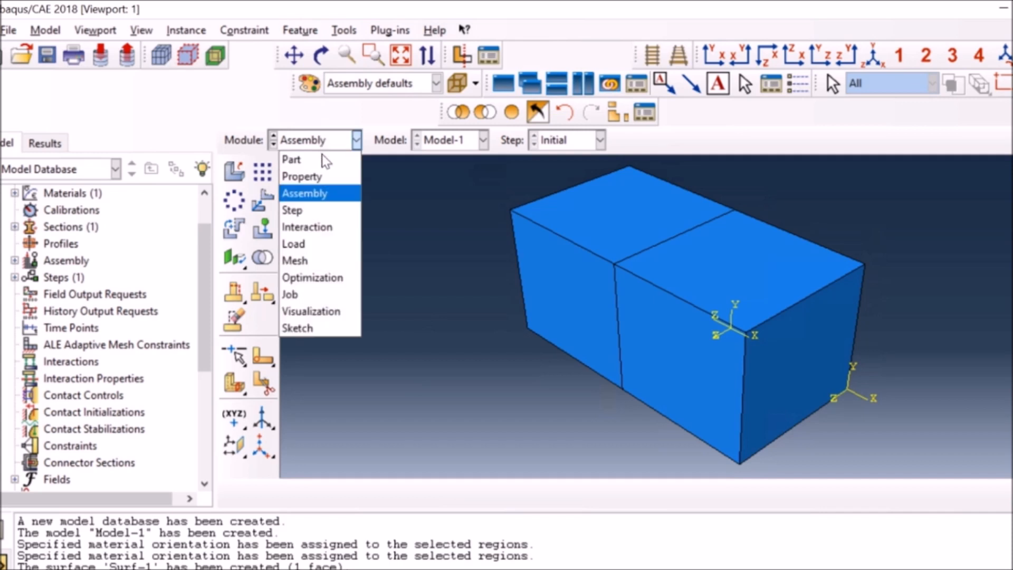
click(316, 210)
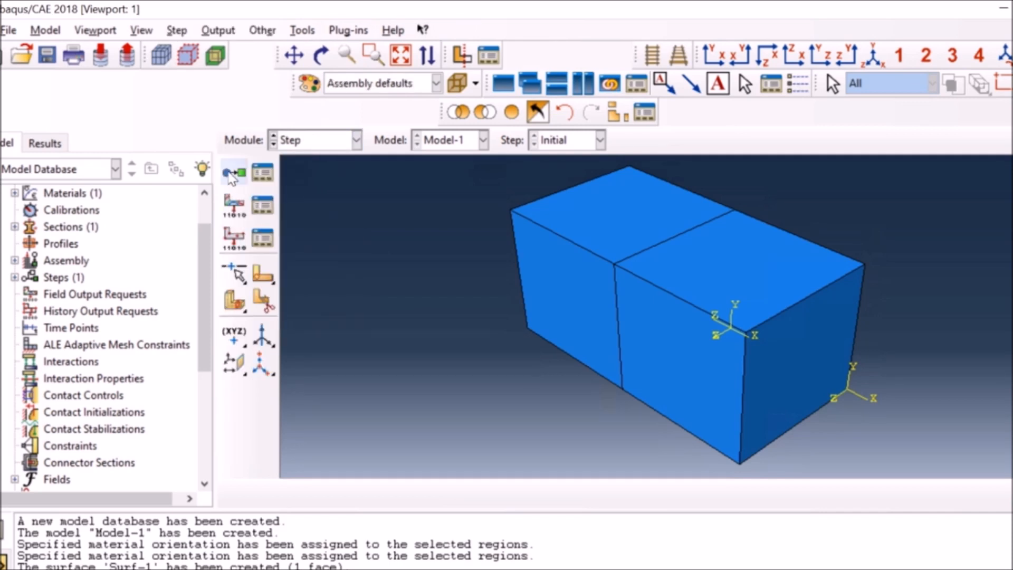
click(234, 172)
click(489, 432)
click(93, 218)
click(101, 129)
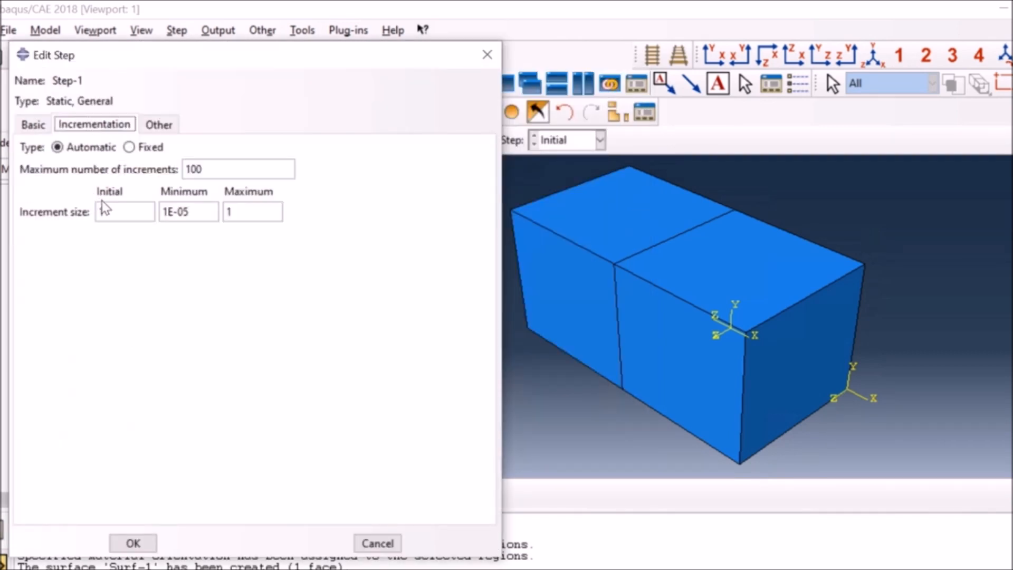
click(201, 169)
text(00)
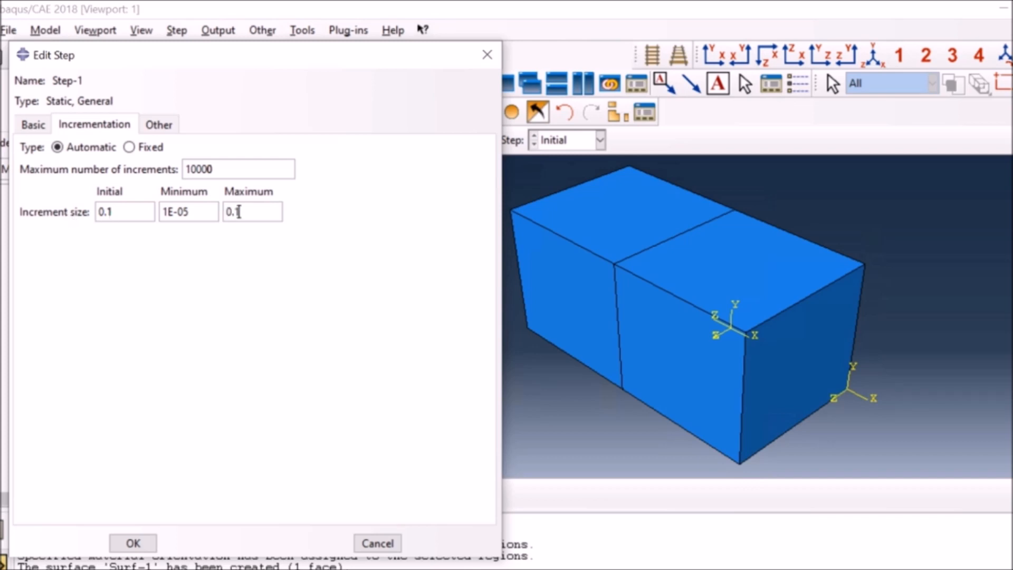
click(133, 543)
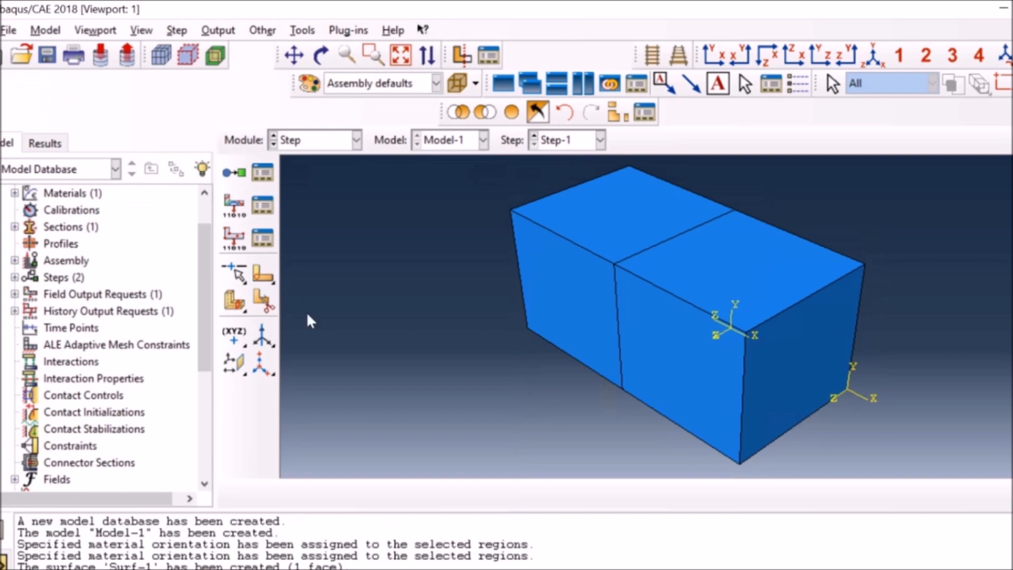
In the Interaction module, create a Tie constraint with Surf-1 as the master surface and Surf-2 as the slave surface.
click(326, 142)
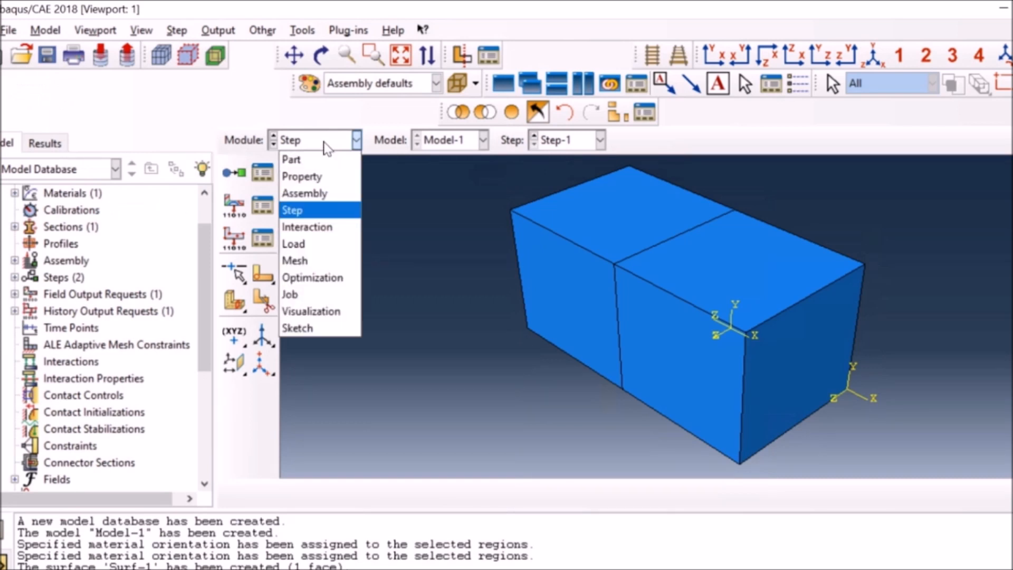
click(310, 227)
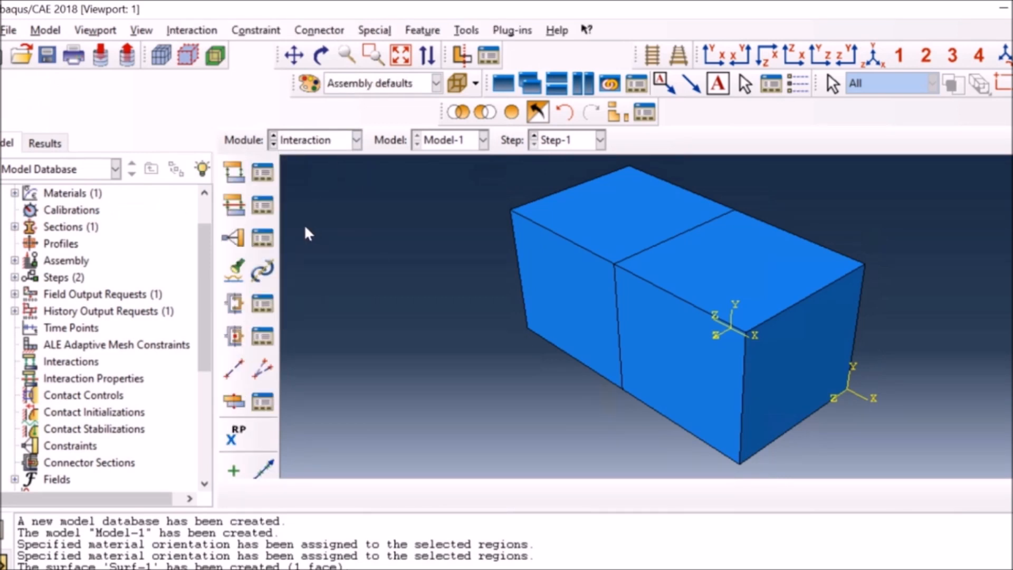
click(233, 238)
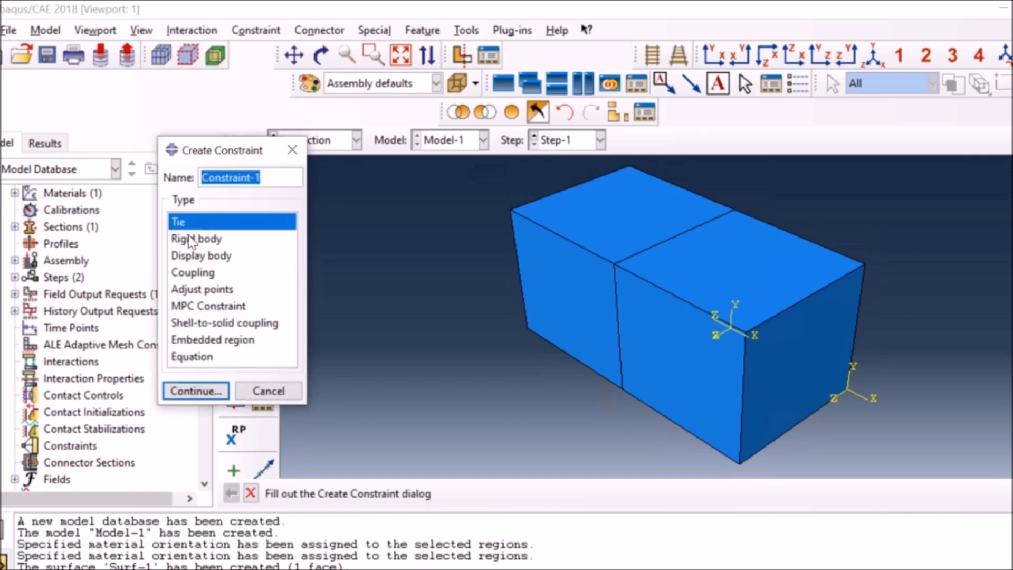
click(199, 391)
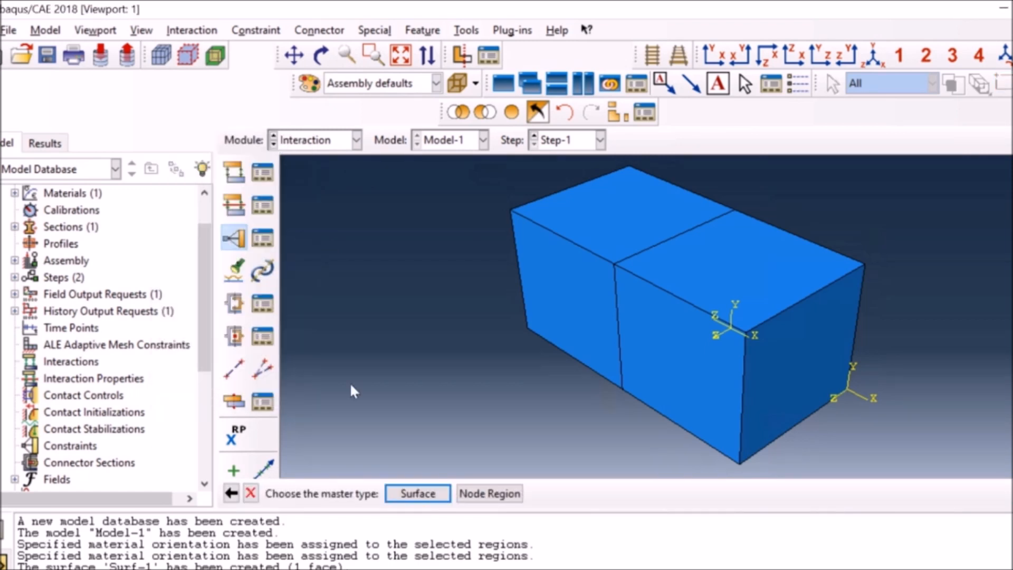
click(431, 494)
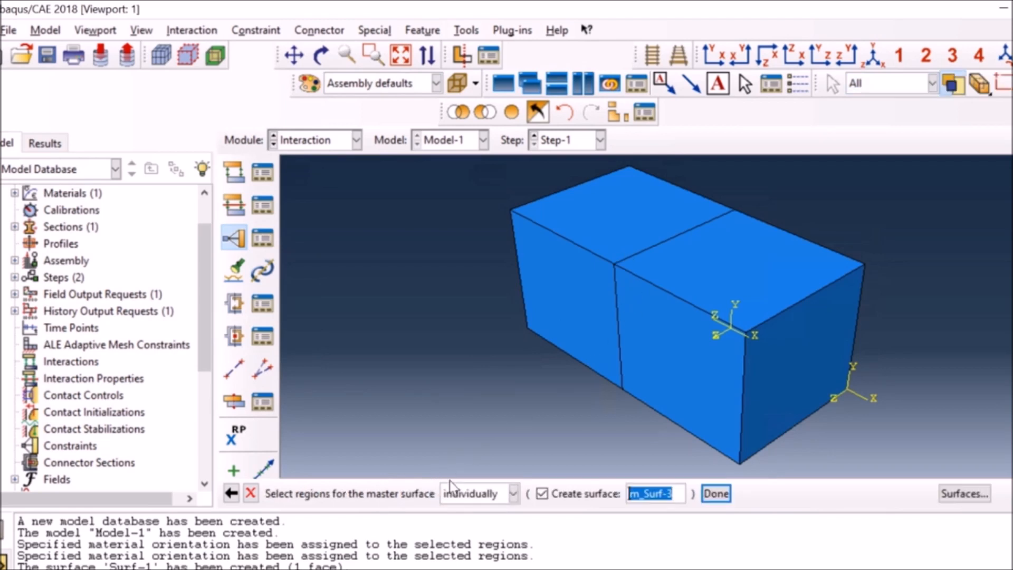
click(969, 496)
click(773, 110)
click(812, 224)
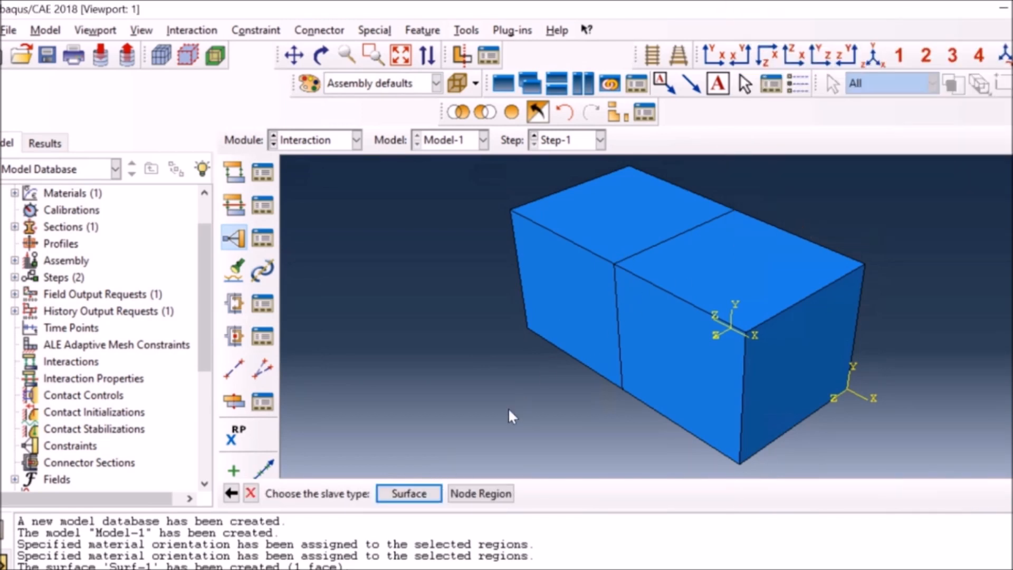
click(407, 496)
click(763, 130)
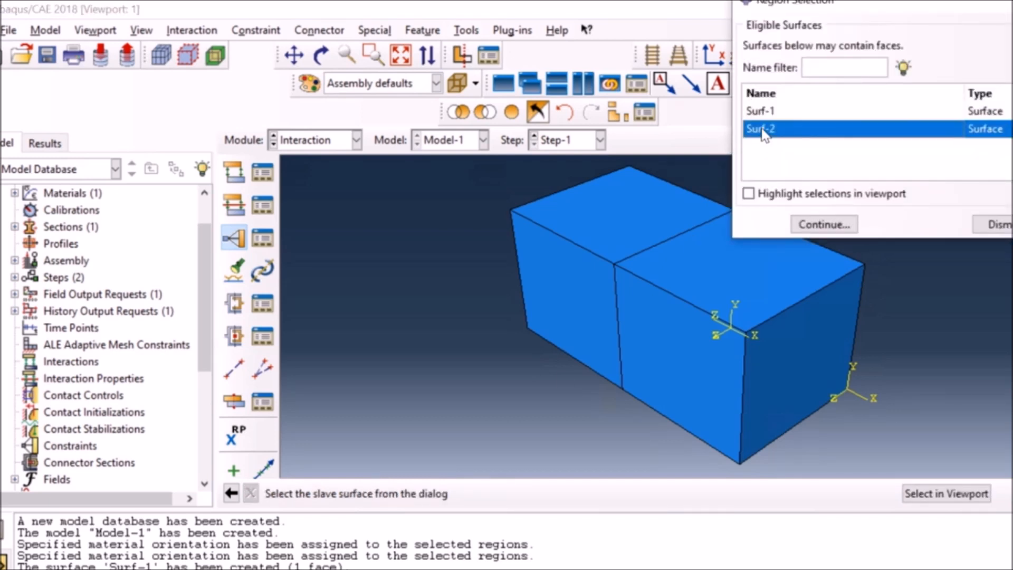
click(822, 224)
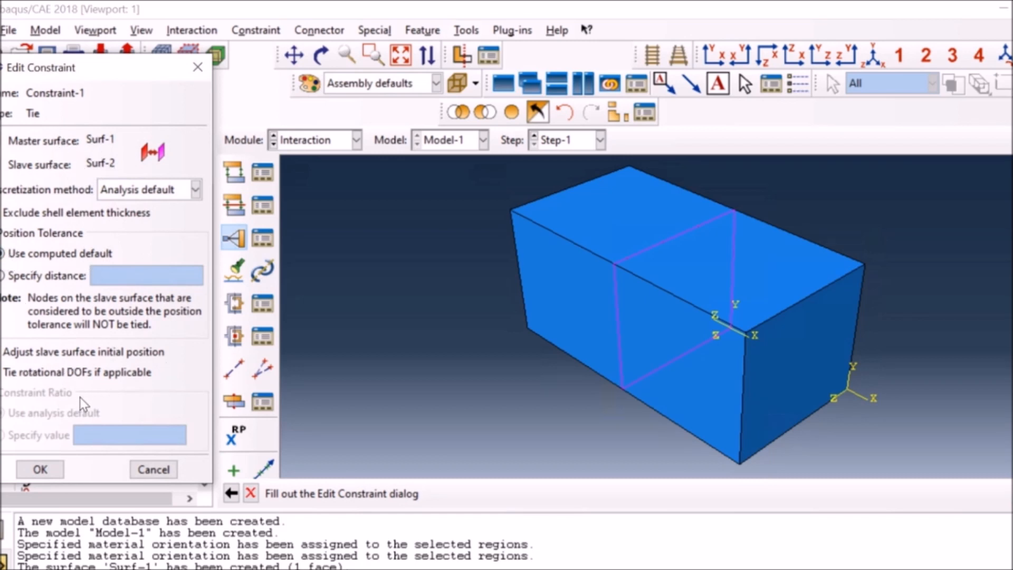
click(40, 469)
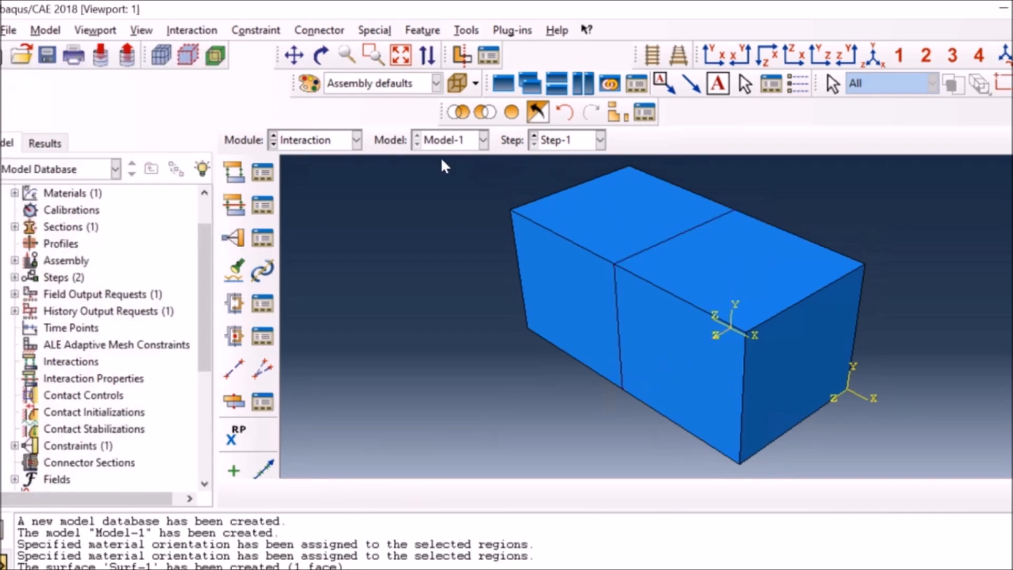
In the Load module, create a Displacement/Rotation boundary condition in Step-1 that fixes U2 on the top faces of both blocks.
click(357, 140)
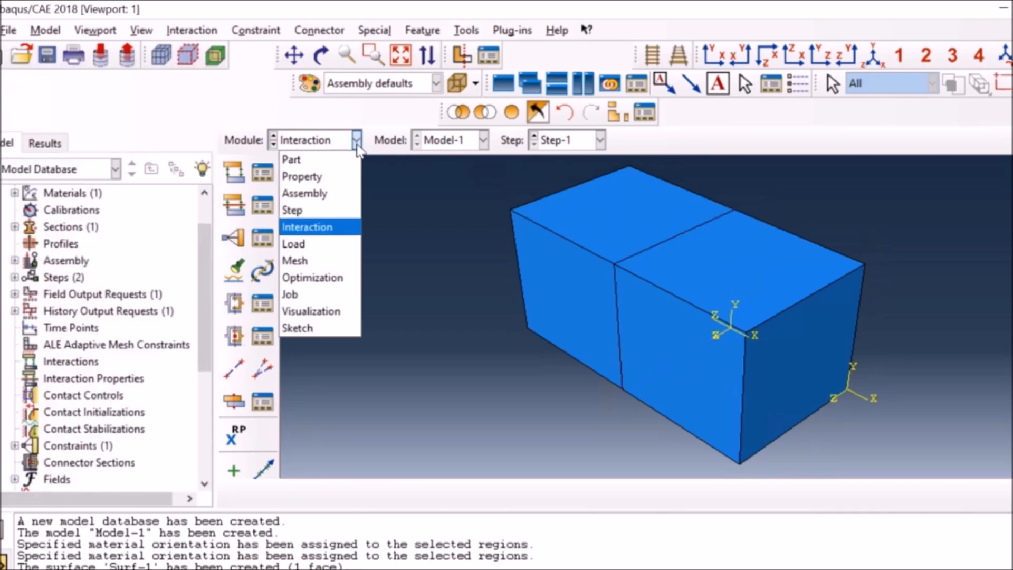
click(310, 244)
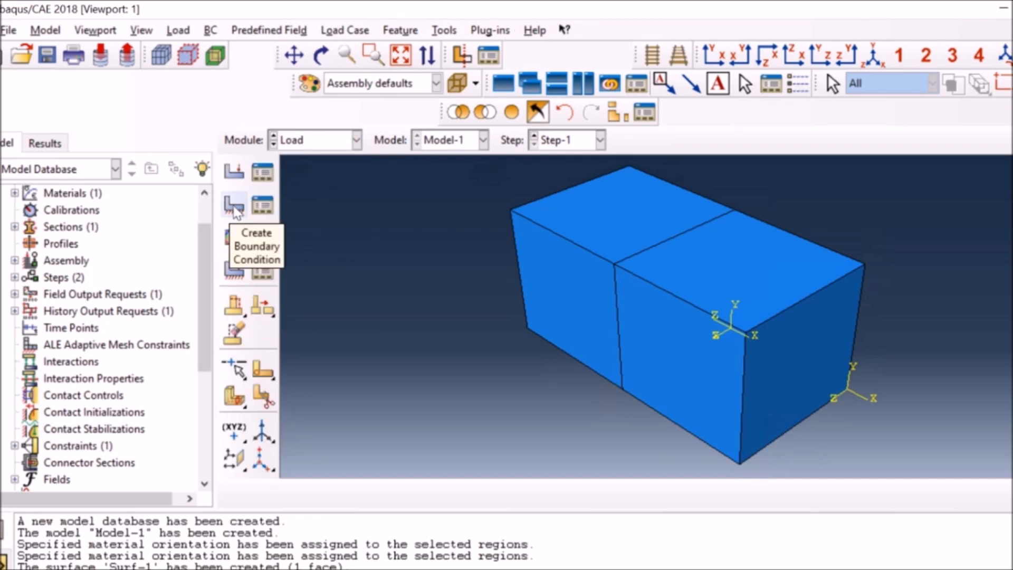
click(234, 205)
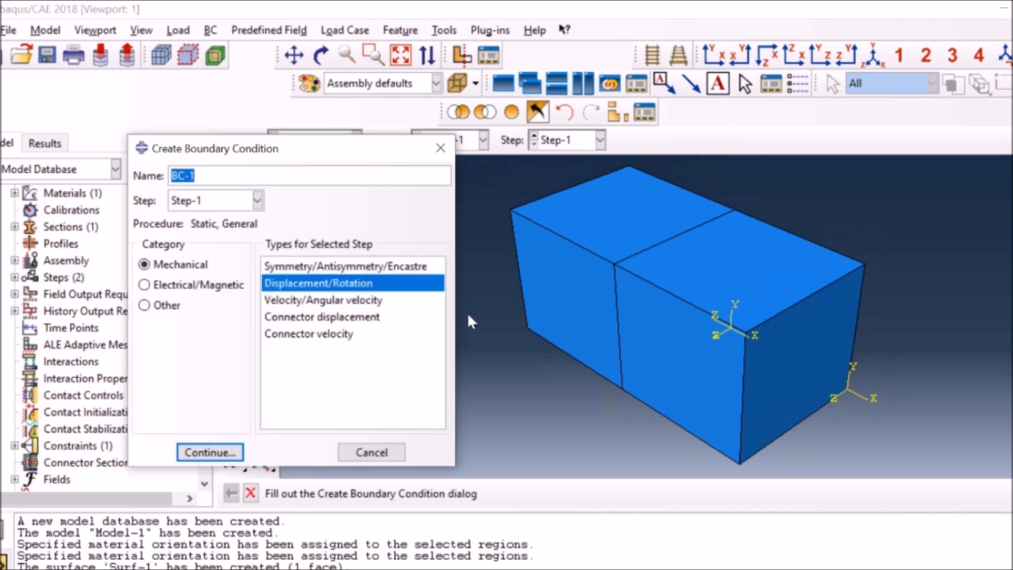
click(209, 452)
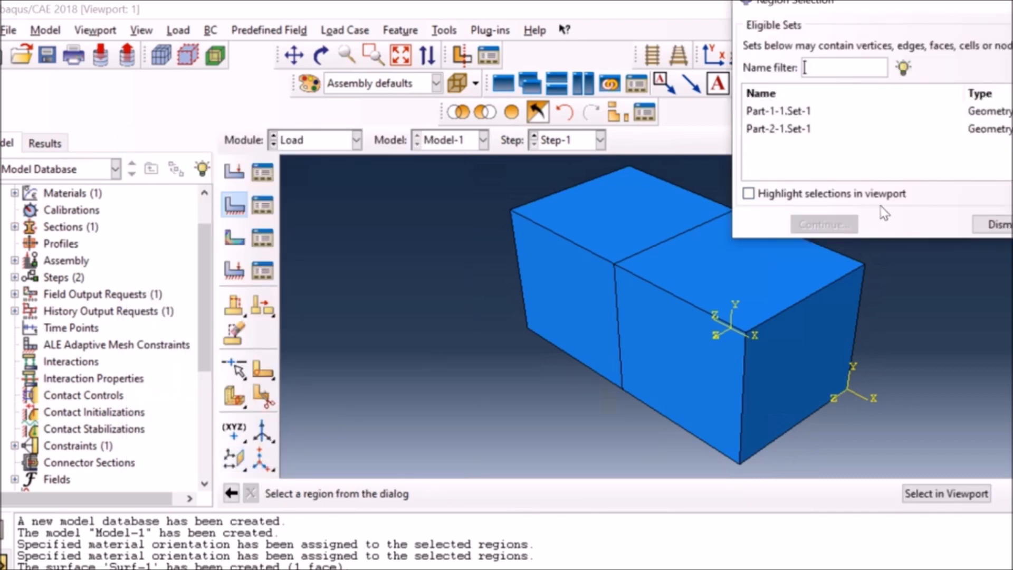
click(958, 495)
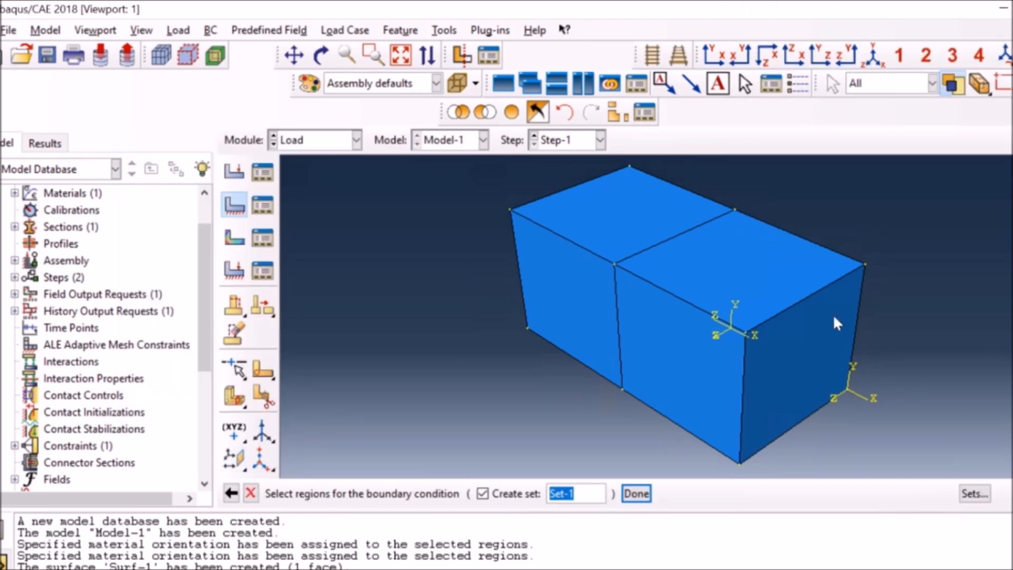
click(628, 219)
shift+click(750, 281)
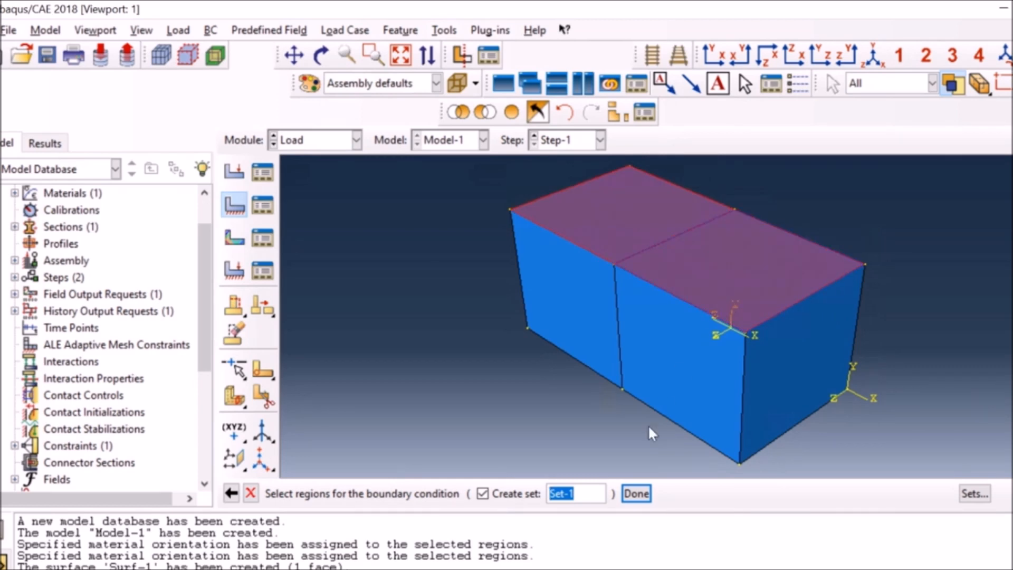
click(638, 494)
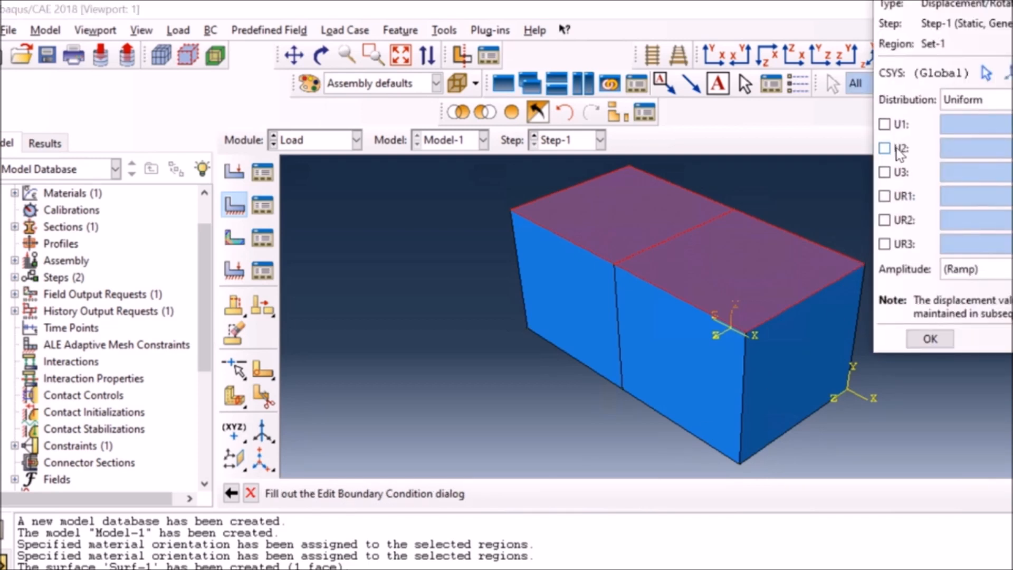
click(897, 150)
click(930, 339)
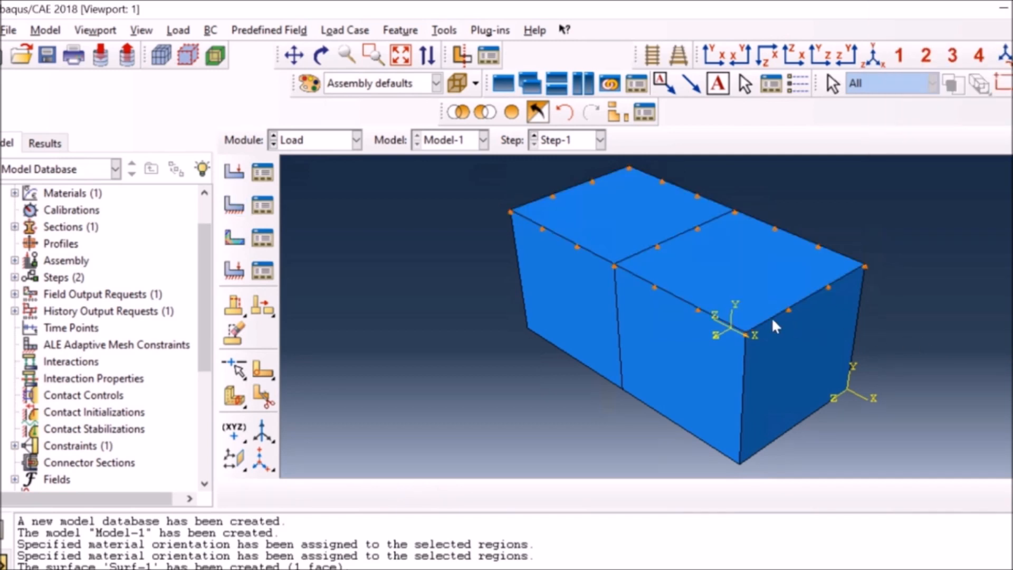
Create a second Displacement/Rotation boundary condition in Step-1 with U3 set to 0 on the positive-Z side faces of both blocks.
click(321, 55)
drag(747, 338, 788, 368)
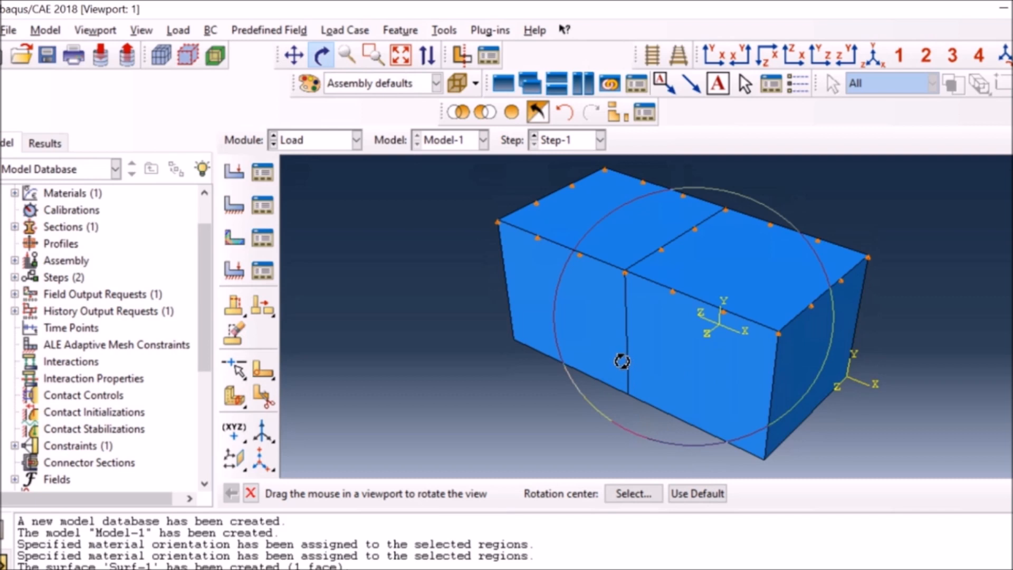
click(321, 55)
click(233, 204)
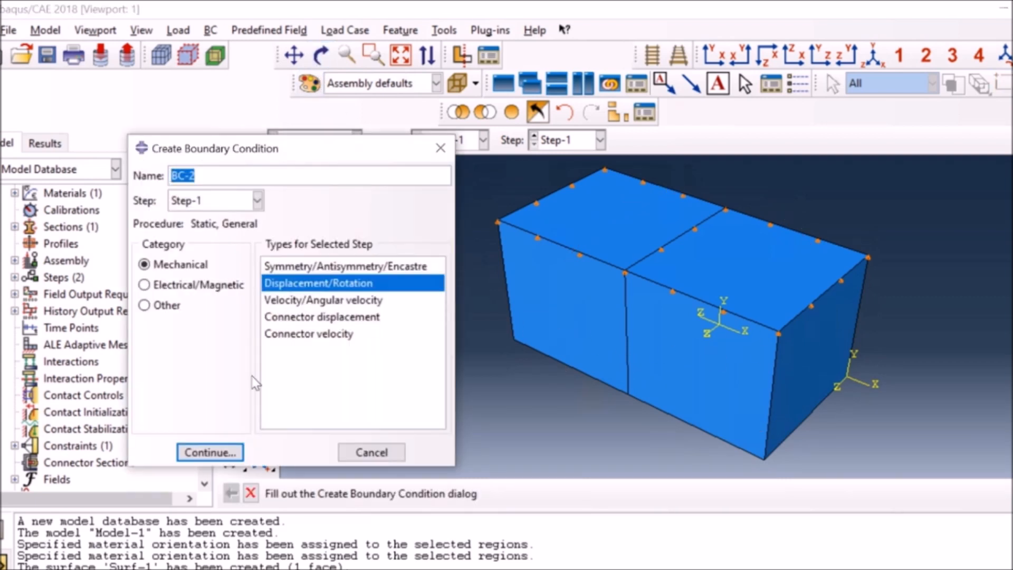
click(210, 453)
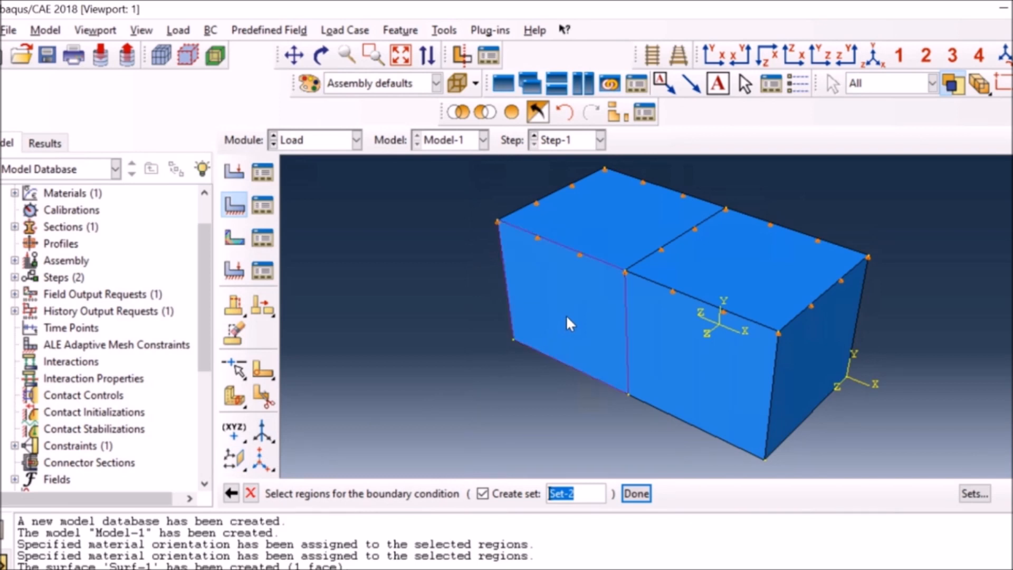
click(547, 347)
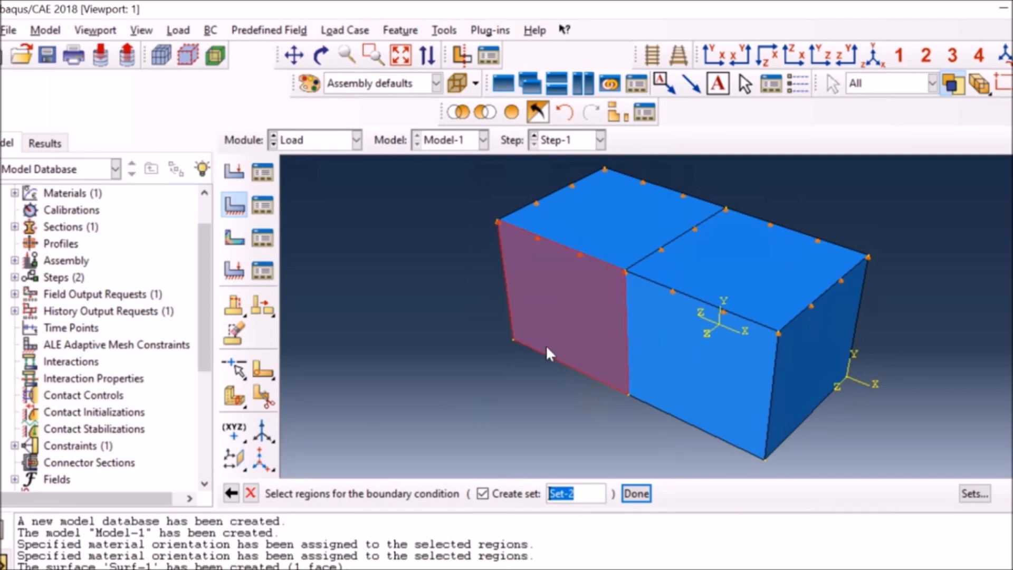
shift+click(688, 364)
click(636, 494)
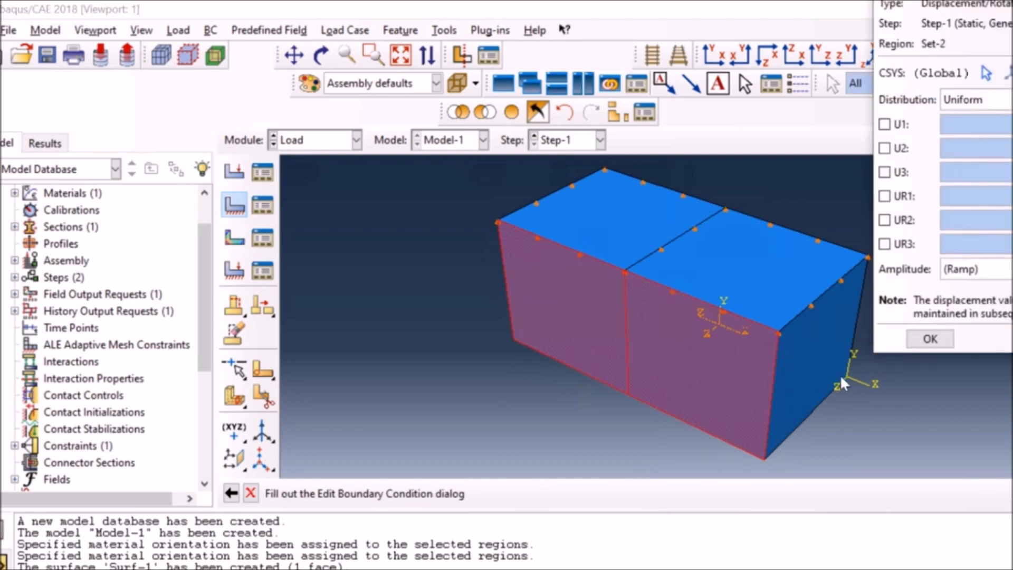
click(885, 172)
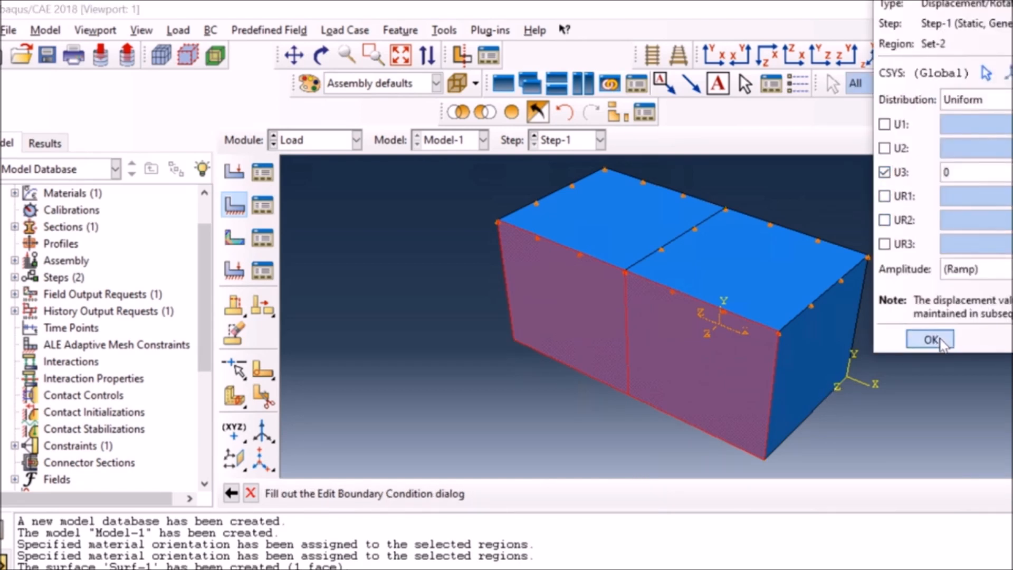
click(930, 339)
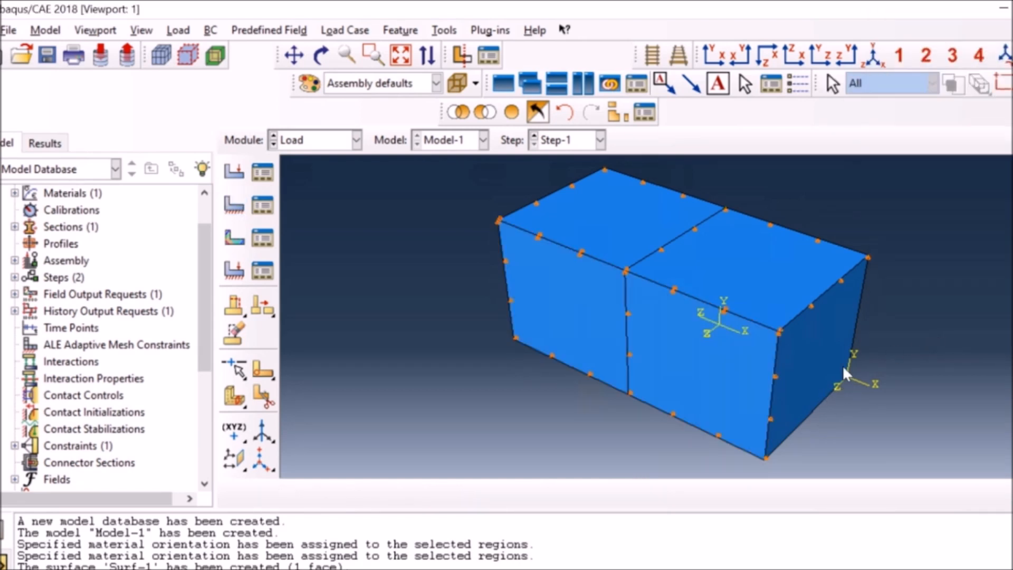
Create a third Displacement/Rotation boundary condition in Step-1 with U1 set to 0 on the assembly's negative-X end face.
click(320, 55)
drag(581, 255, 741, 342)
click(322, 56)
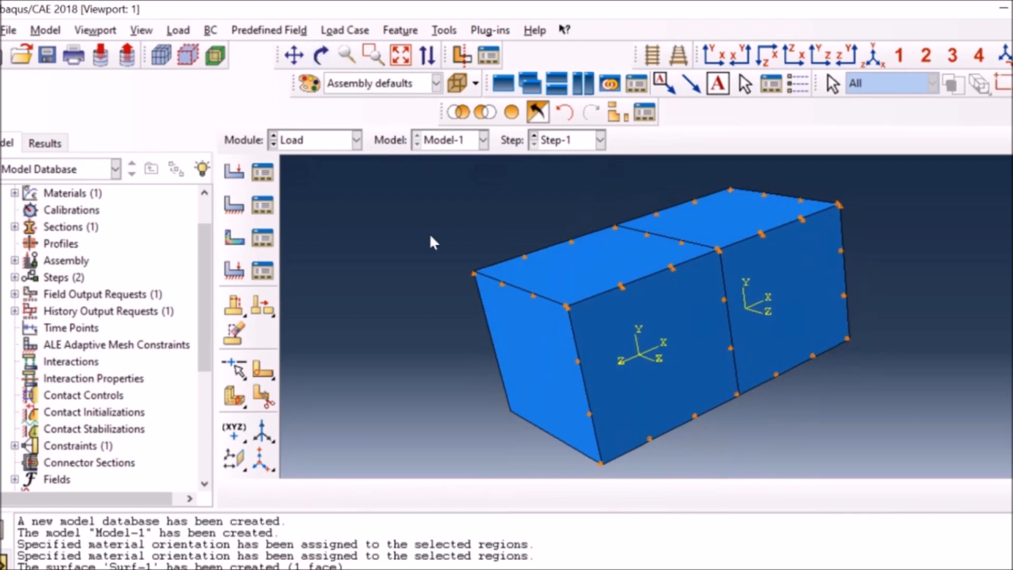
click(233, 203)
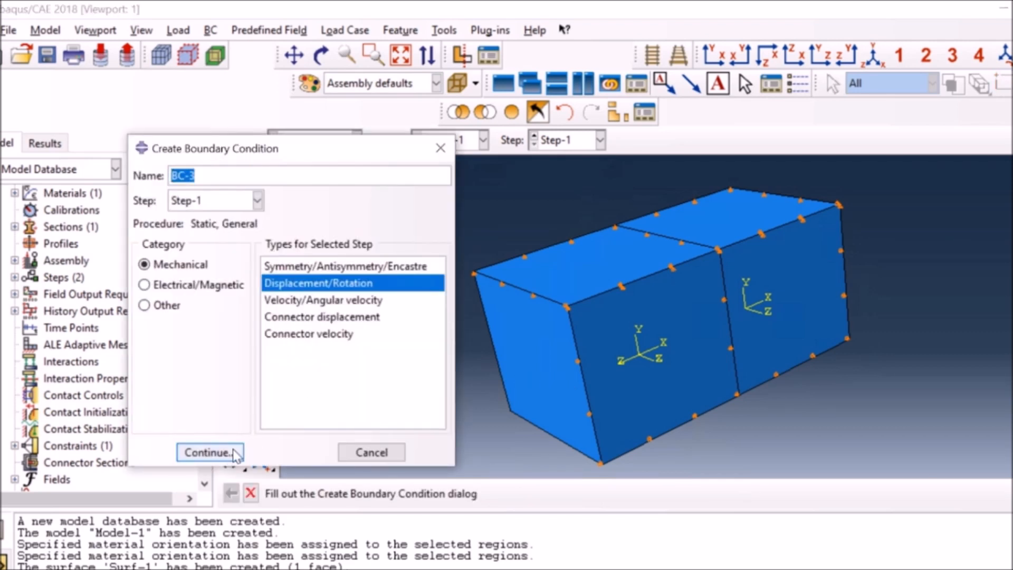
click(233, 450)
click(558, 366)
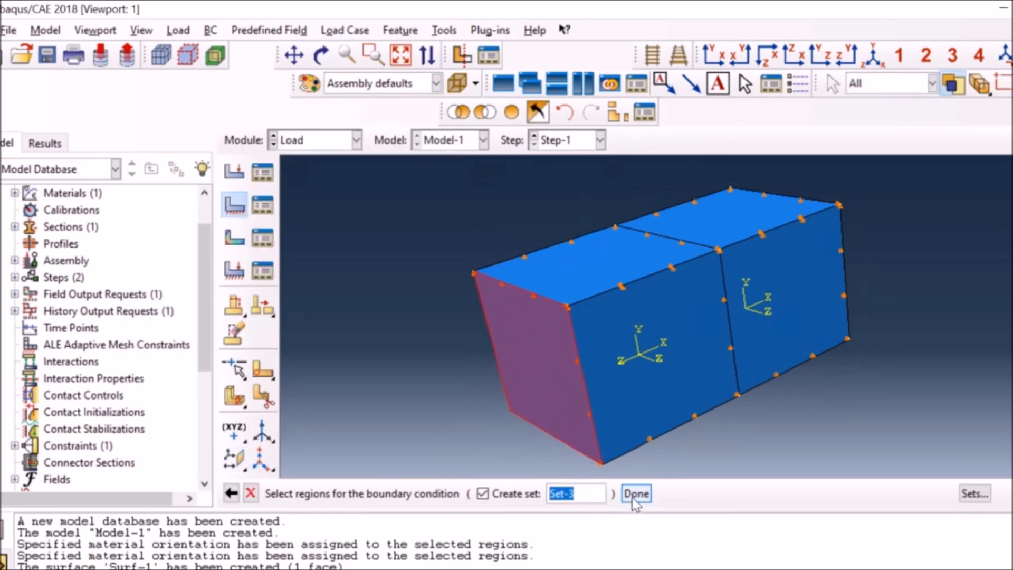
click(633, 496)
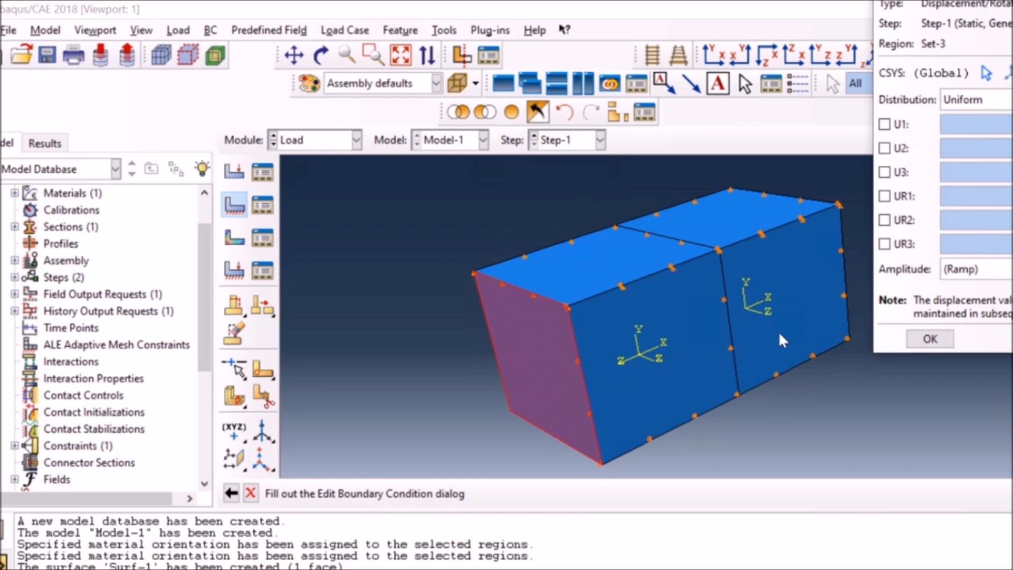
click(884, 124)
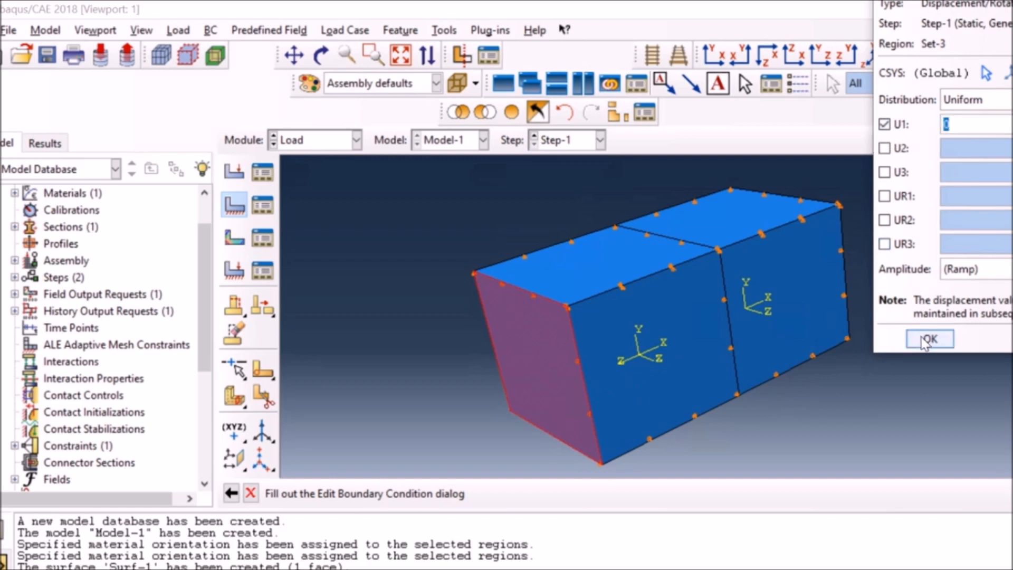
click(928, 340)
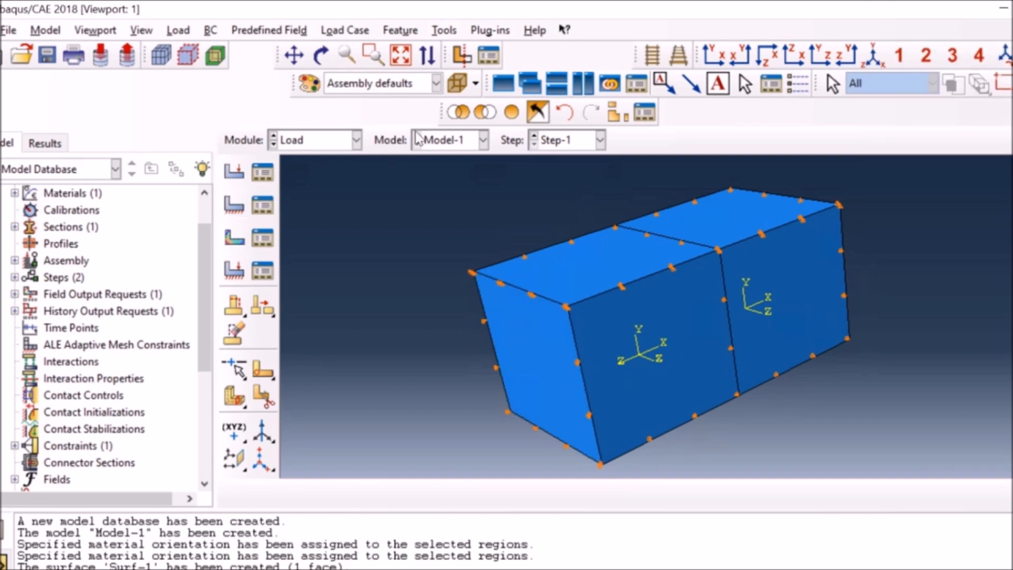
Create a fourth Displacement/Rotation boundary condition in Step-1 with U1 set to 25 on the assembly's positive-X end face.
click(871, 58)
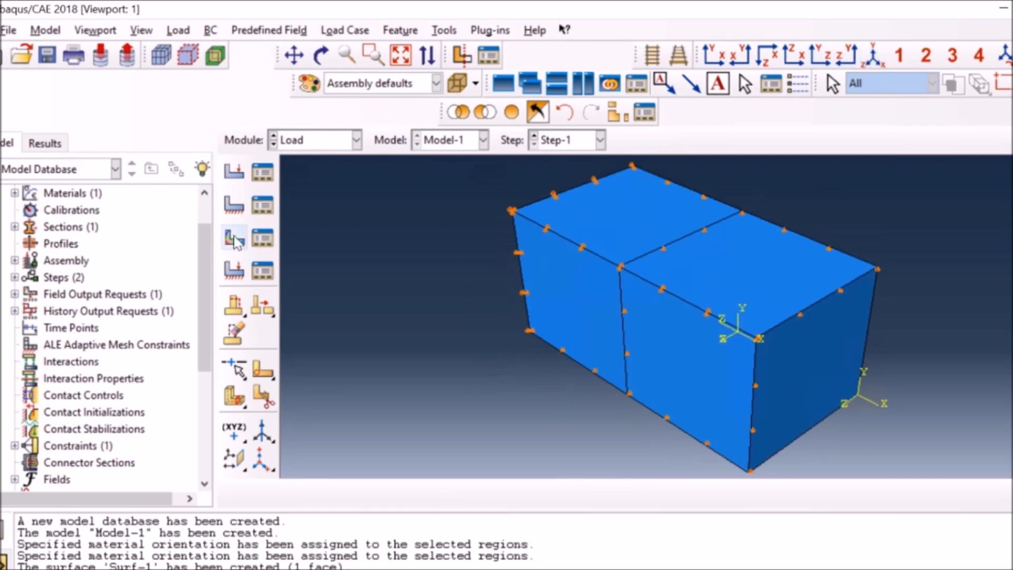
click(234, 206)
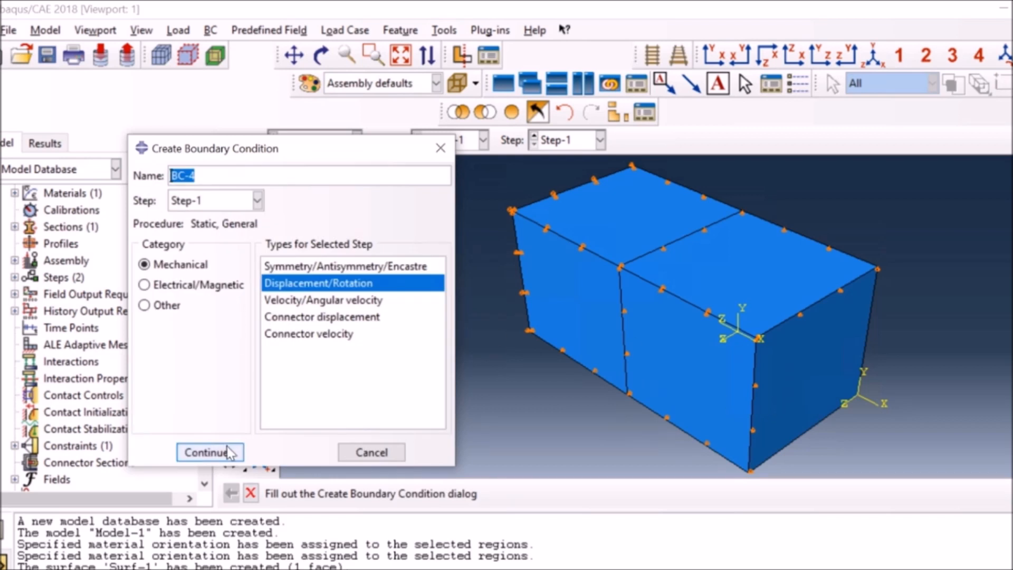
click(285, 453)
click(781, 383)
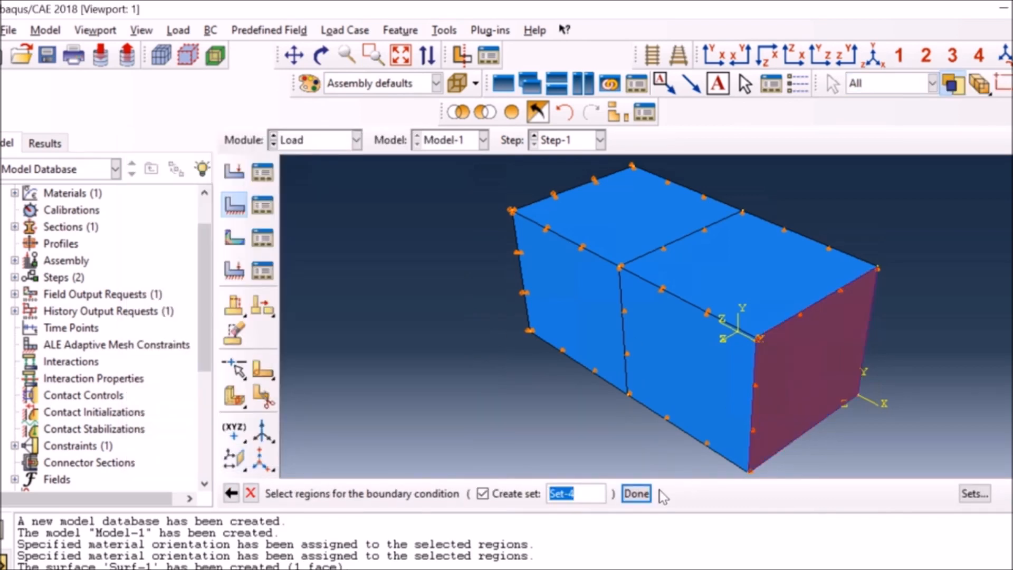
click(637, 496)
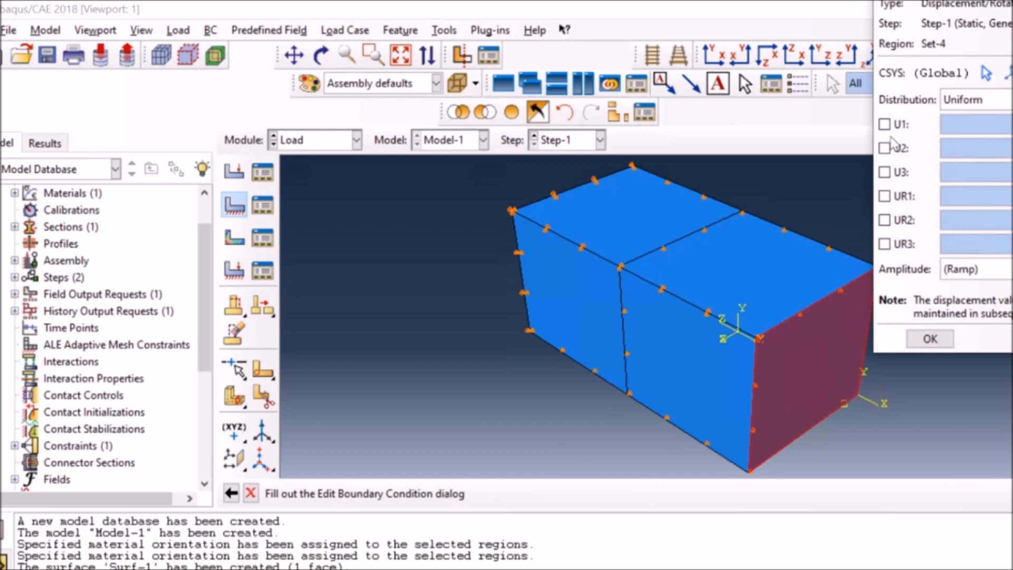
click(884, 124)
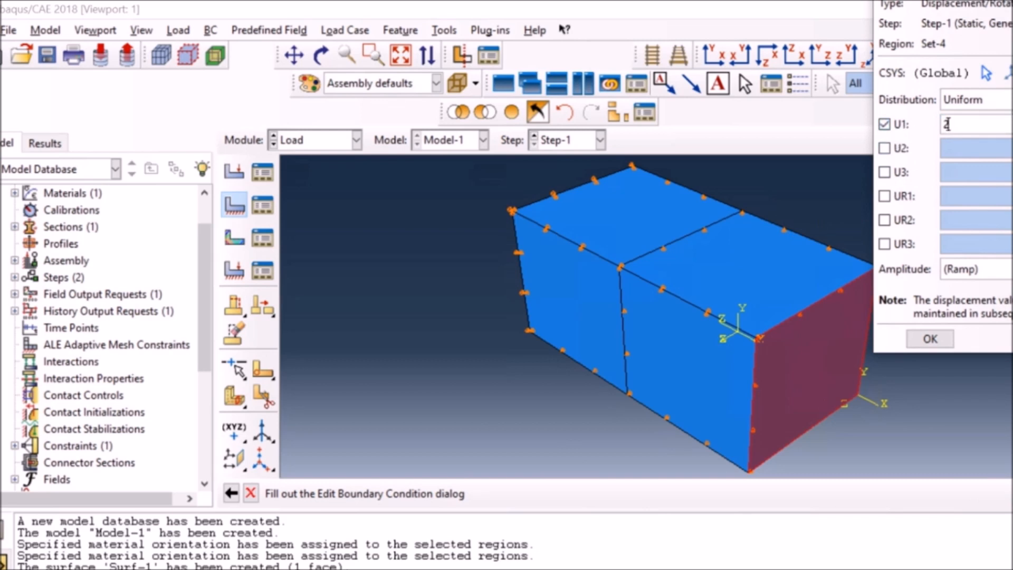
click(930, 339)
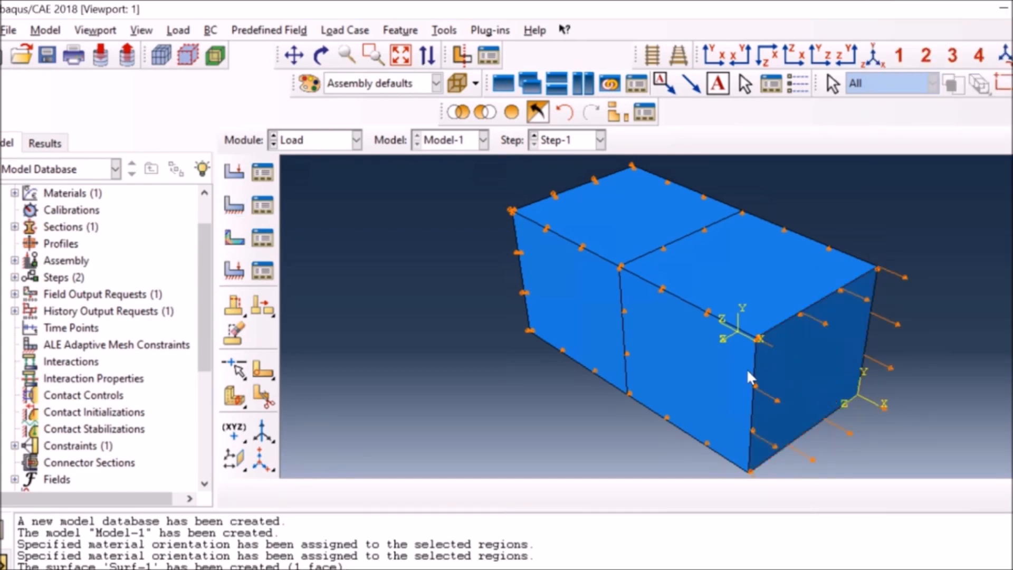
click(321, 55)
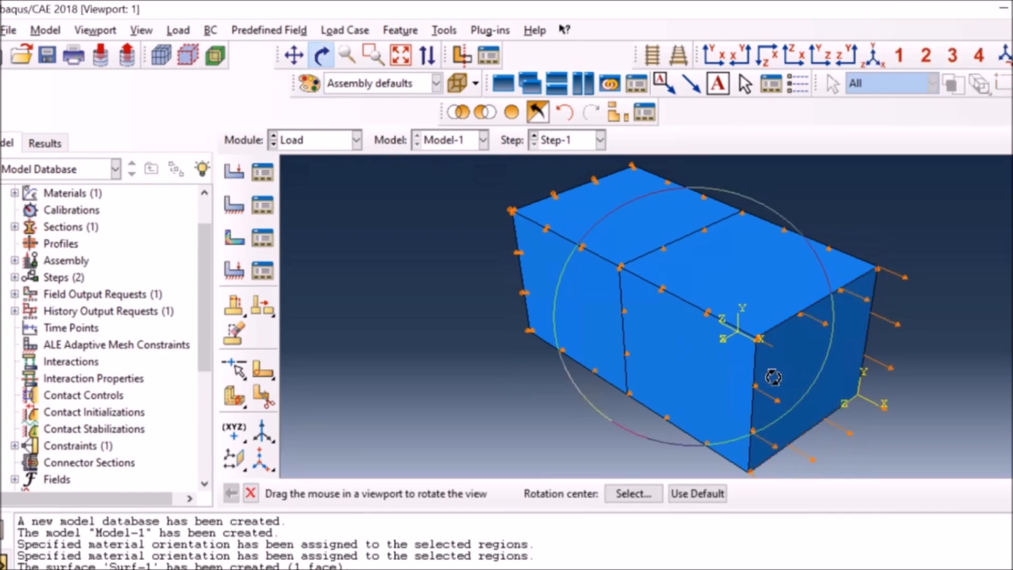
drag(741, 352, 791, 369)
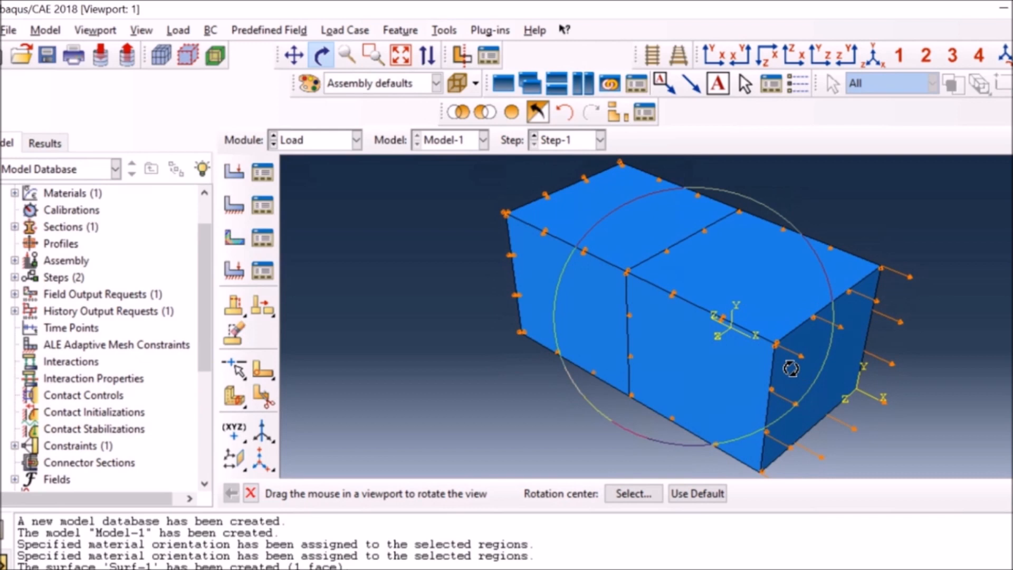
click(320, 55)
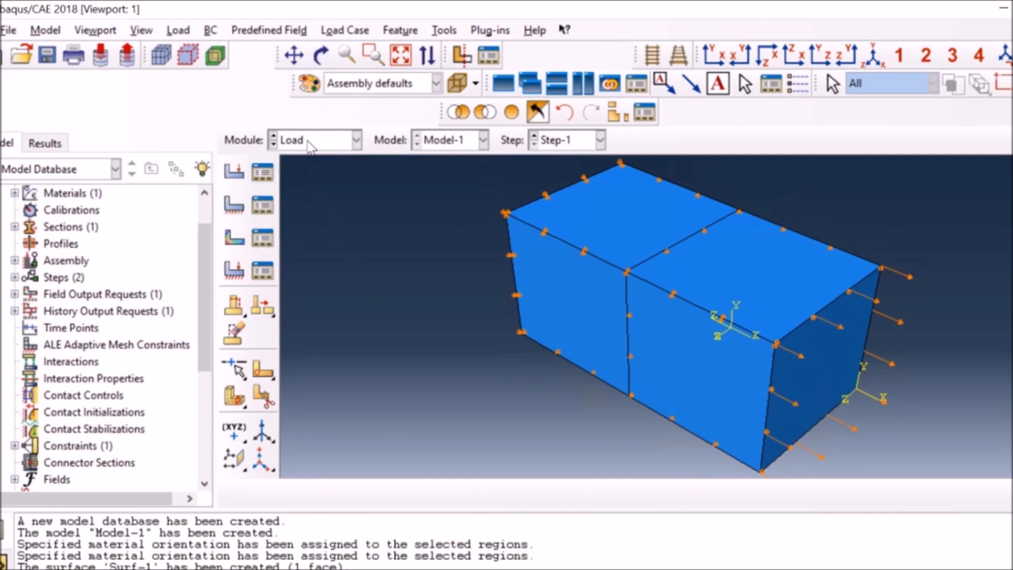
In the Mesh module, seed Part-2 with an approximate global size of 3 and mesh the part.
click(356, 140)
click(293, 260)
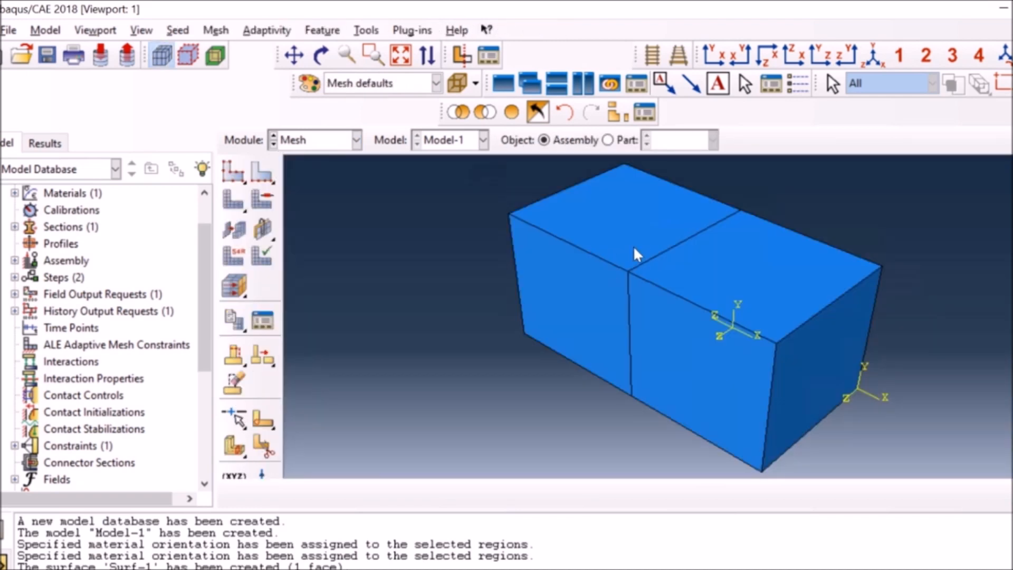
click(607, 140)
click(254, 176)
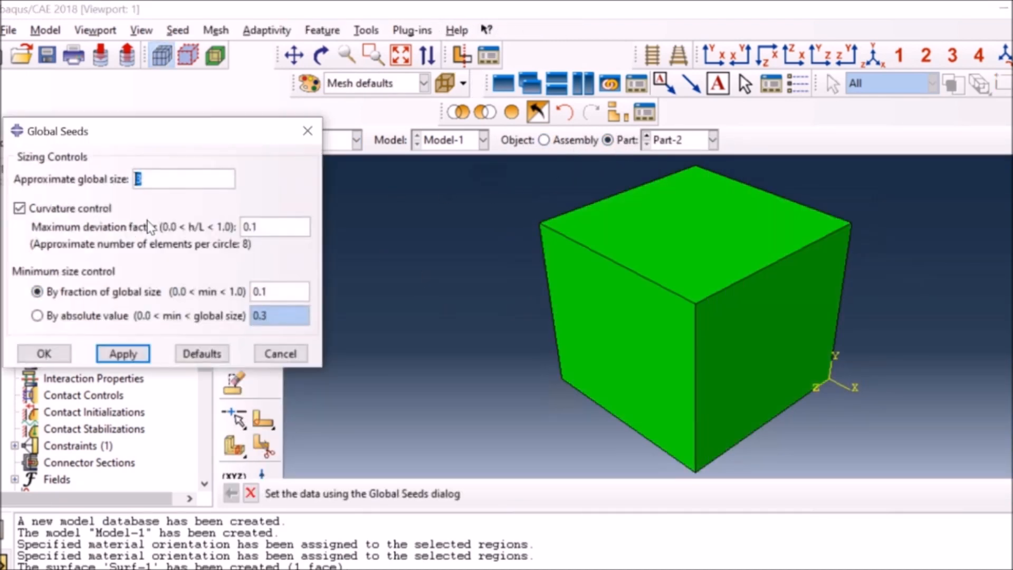
click(44, 353)
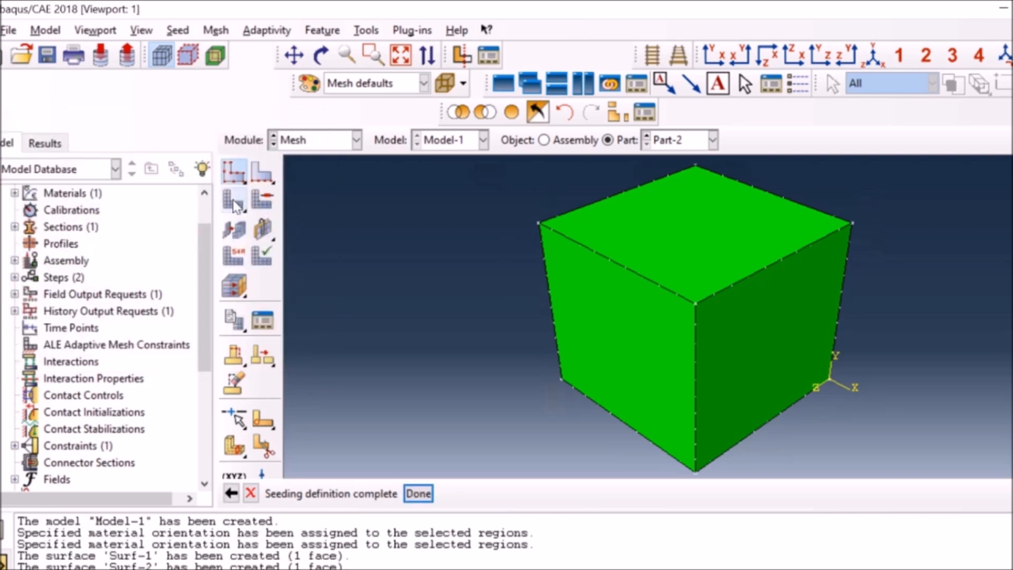
click(233, 200)
click(380, 494)
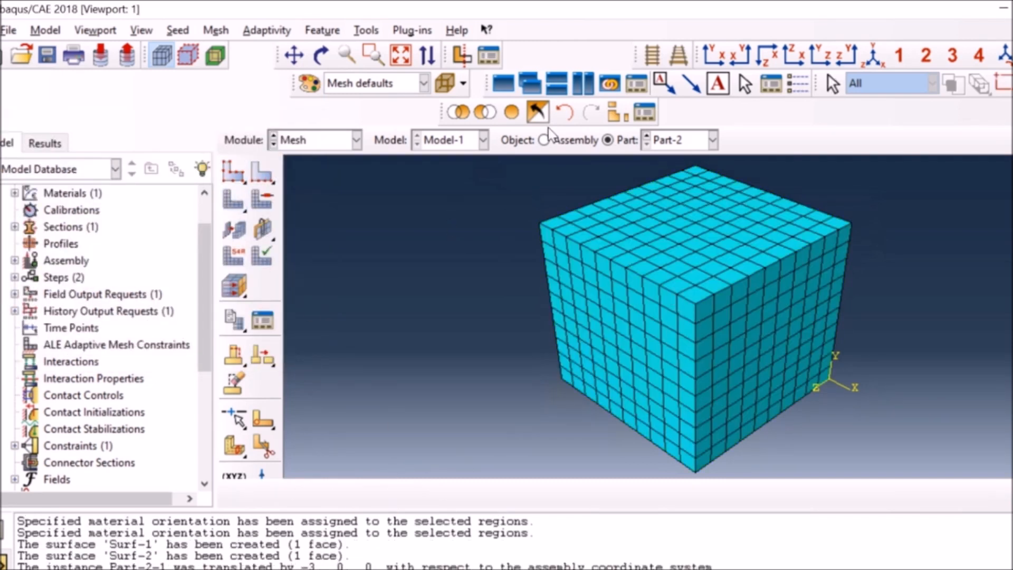
Seed Part-1 with the default global seed settings and mesh the part.
click(667, 140)
click(669, 153)
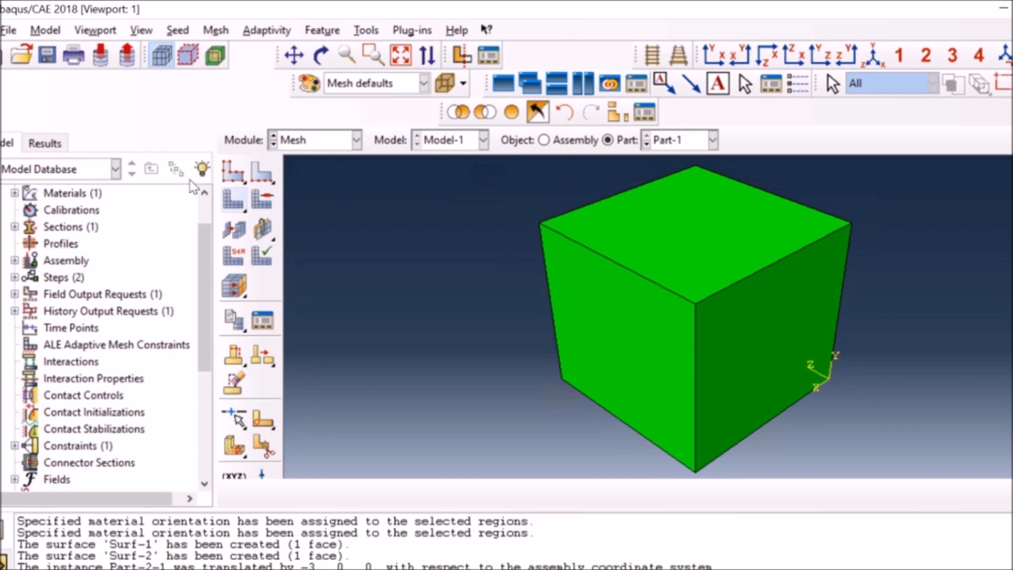
click(233, 172)
click(42, 353)
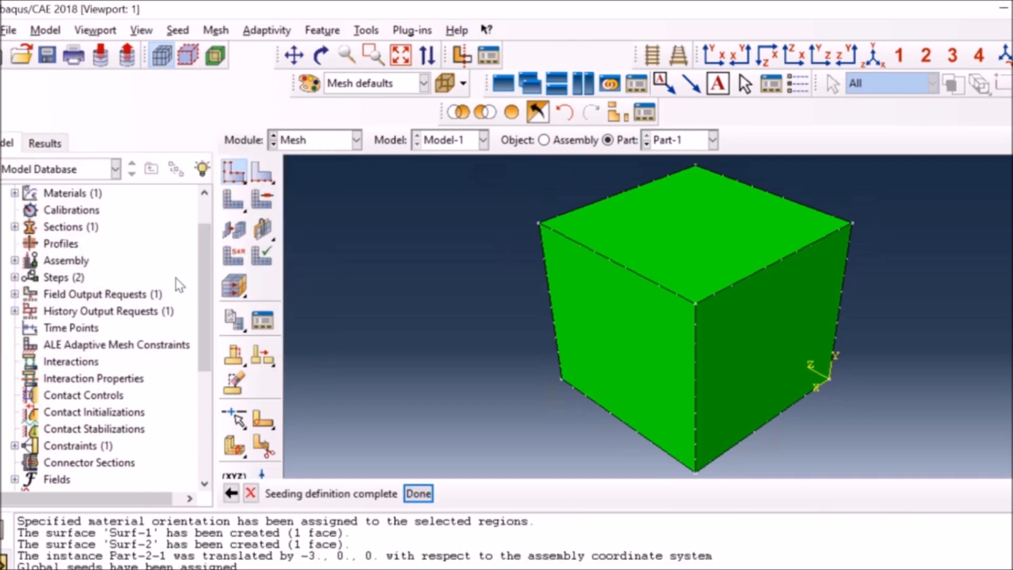
click(233, 200)
click(380, 493)
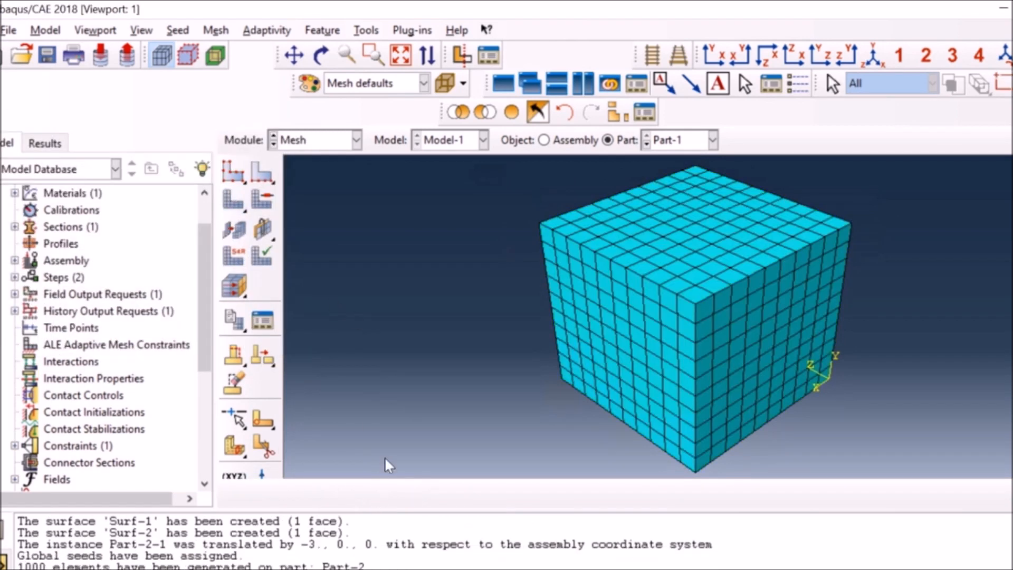
In the Job module, create a full analysis job named Orientation for Model-1, submit it and open its monitor.
click(544, 140)
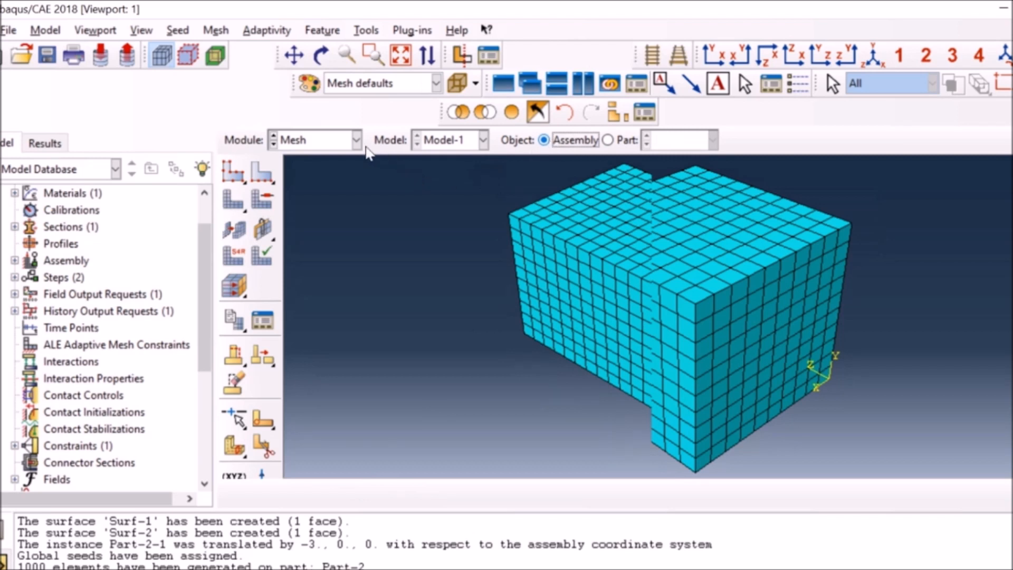
click(335, 146)
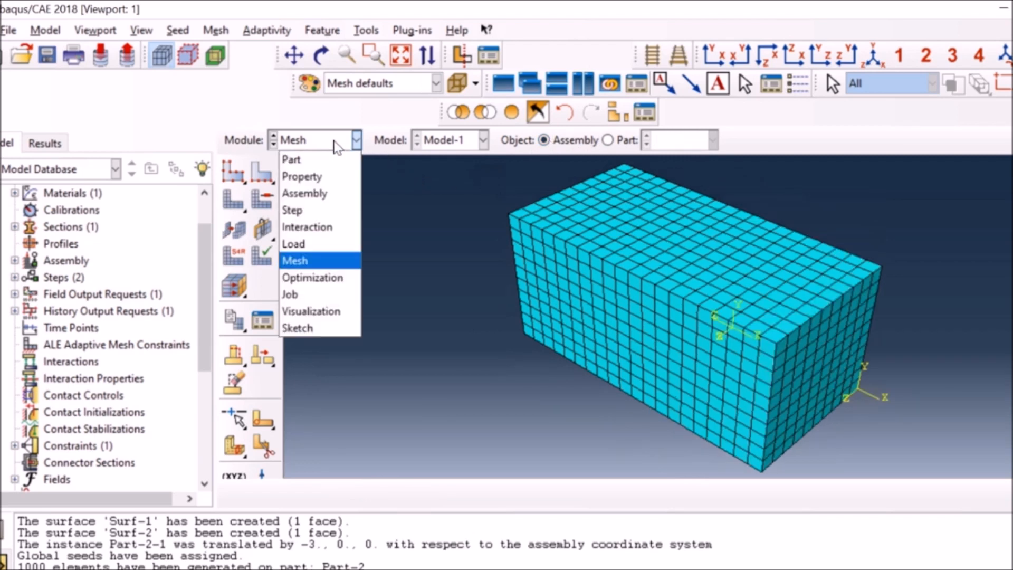
click(306, 294)
click(659, 381)
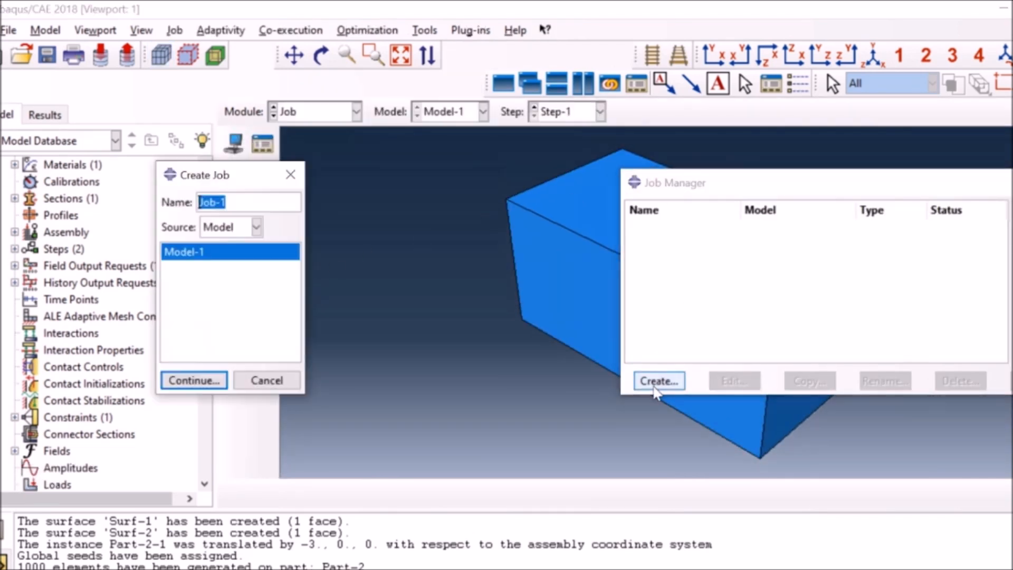
text(Orientation)
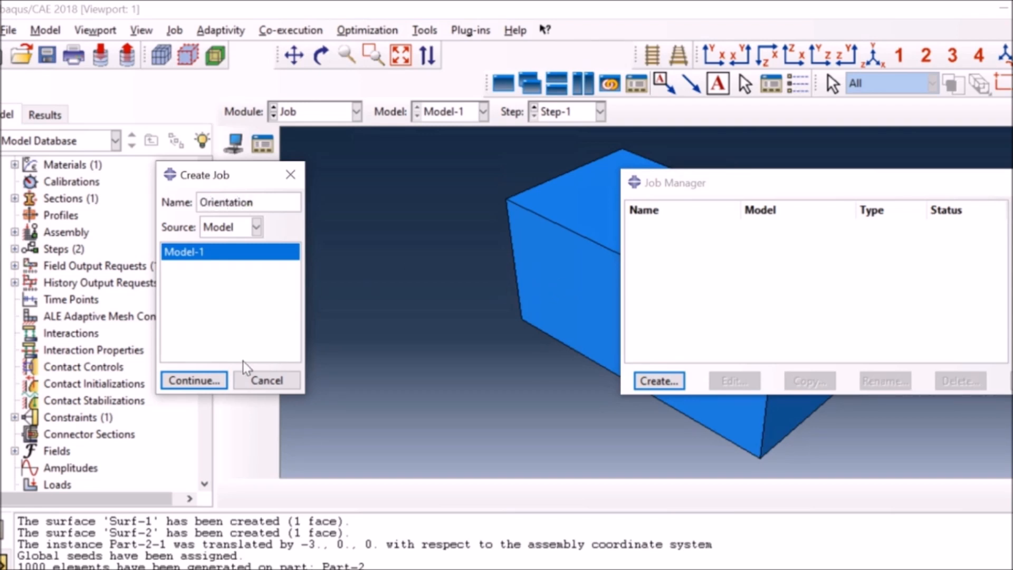
click(187, 381)
click(786, 348)
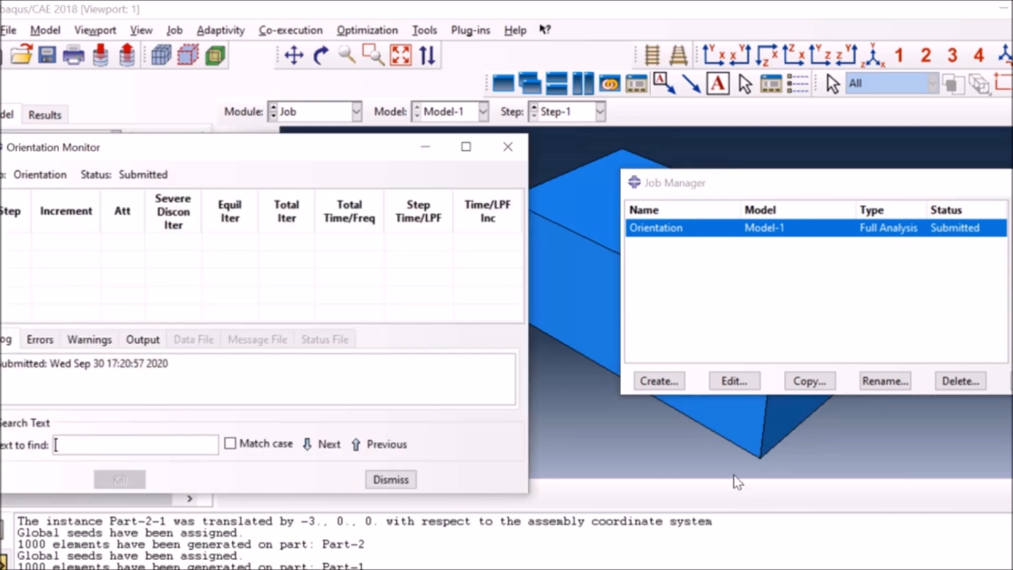
Switch to the C:\temp folder in File Explorer and open Orientation.inp in Notepad++.
click(317, 569)
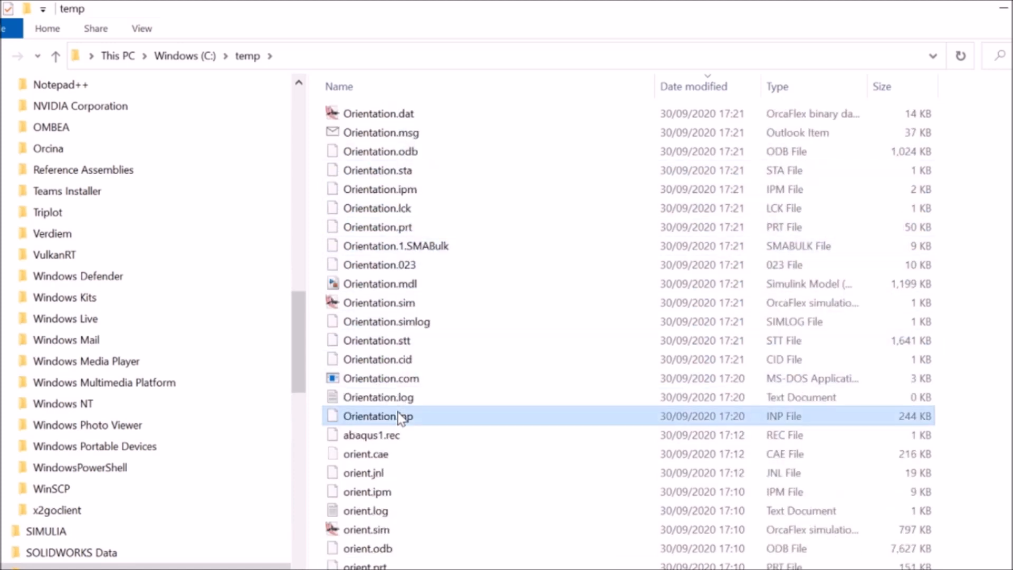
right_click(399, 416)
click(448, 175)
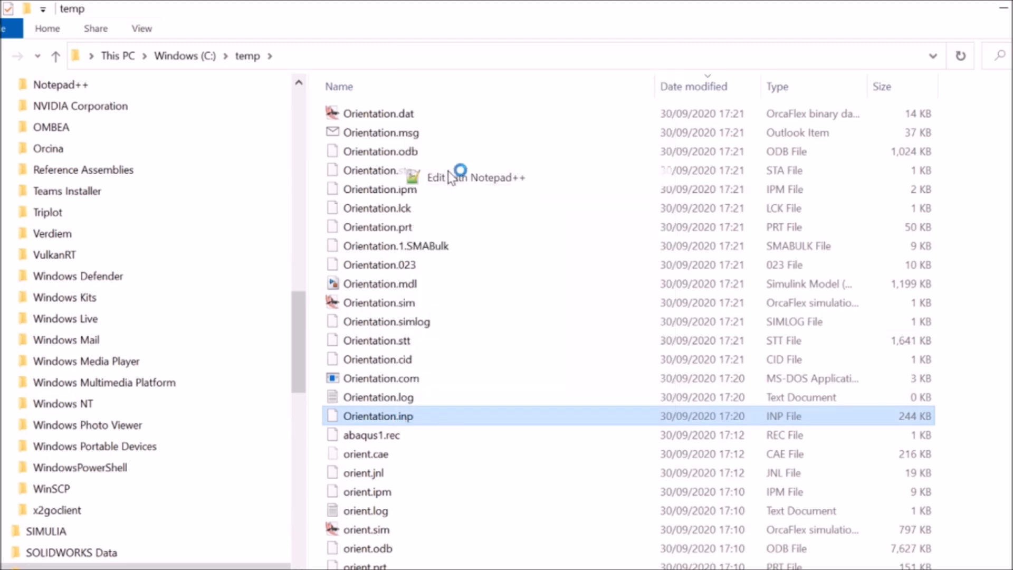
Search the input file for "orie" and examine the material orientation definitions of both part instances.
key(ctrl+f)
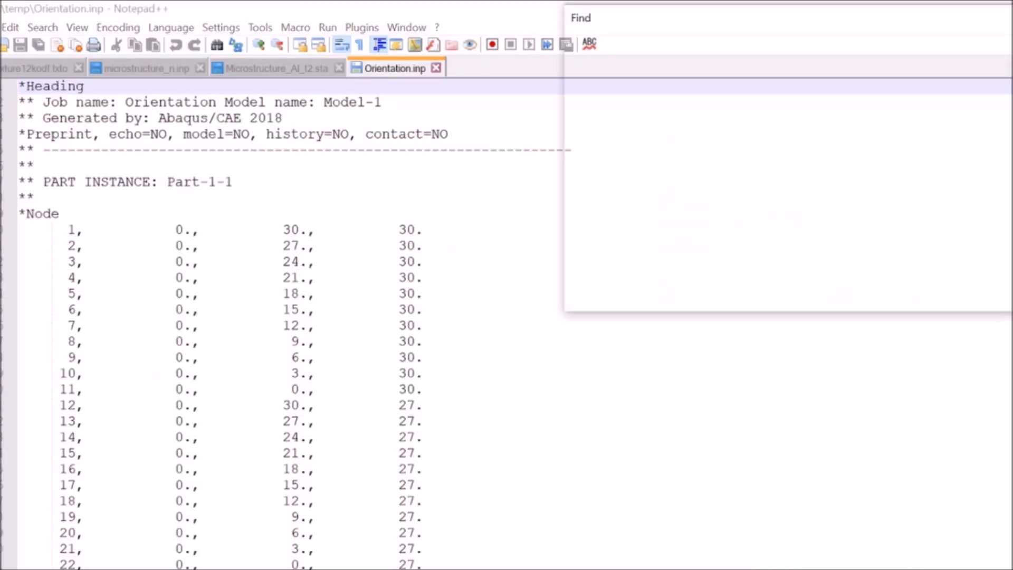
text(orie)
key(Return)
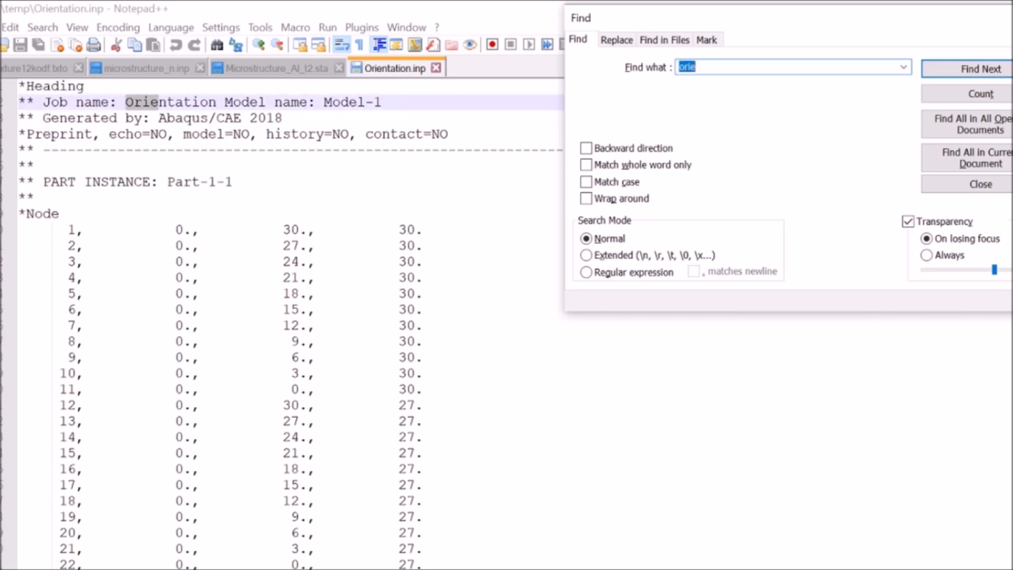
key(Return)
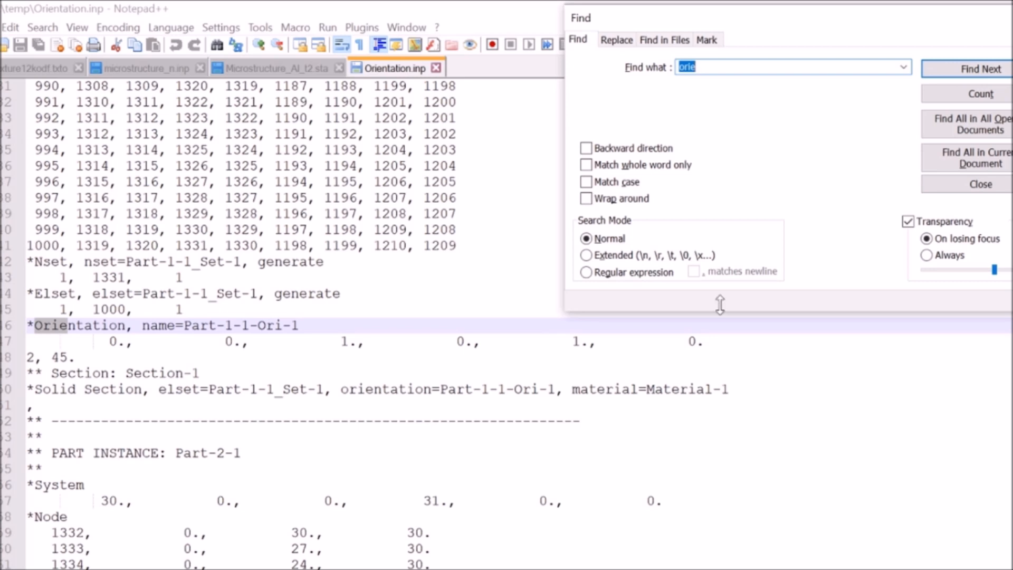
click(964, 69)
click(966, 71)
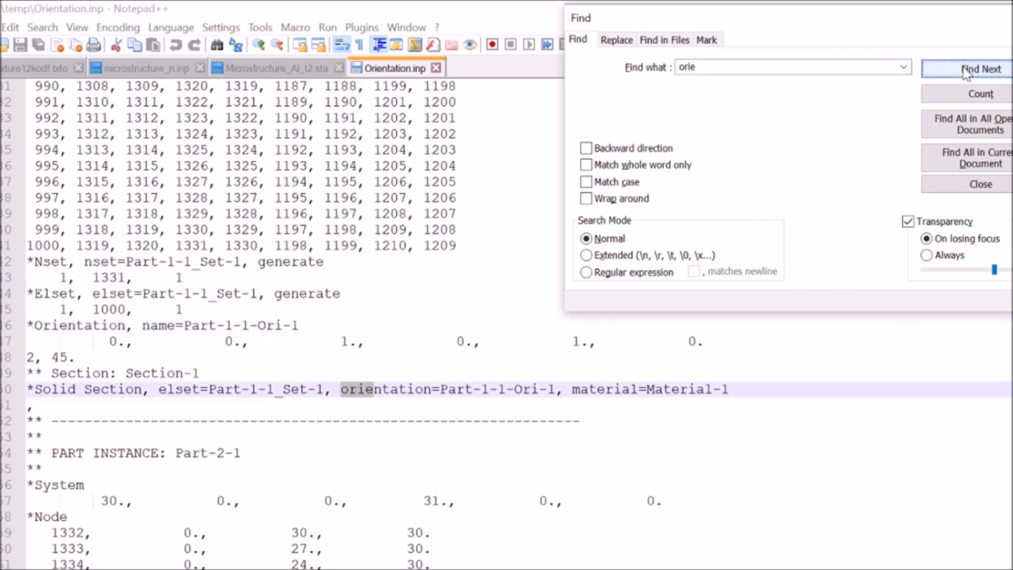
click(965, 72)
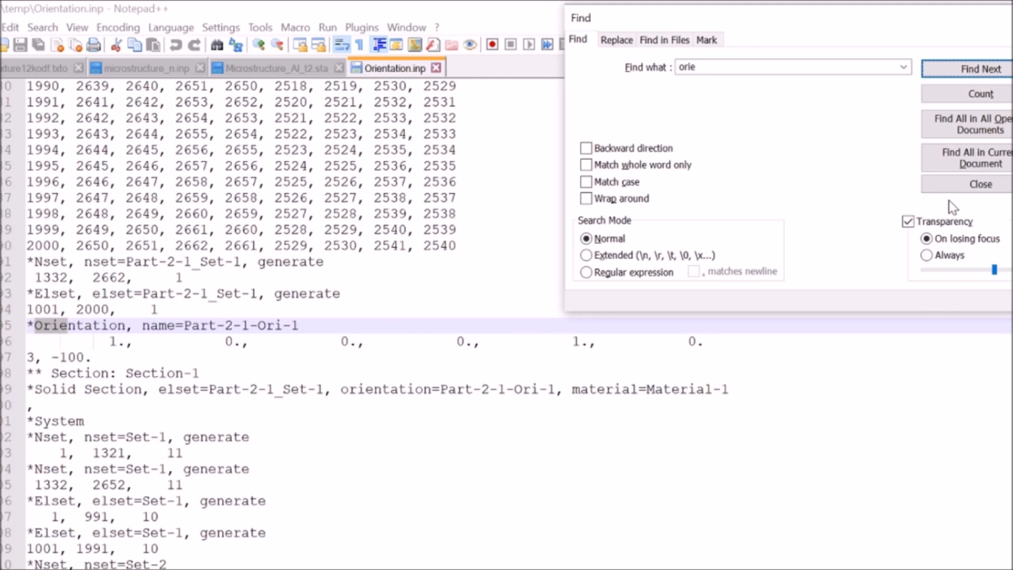
click(953, 185)
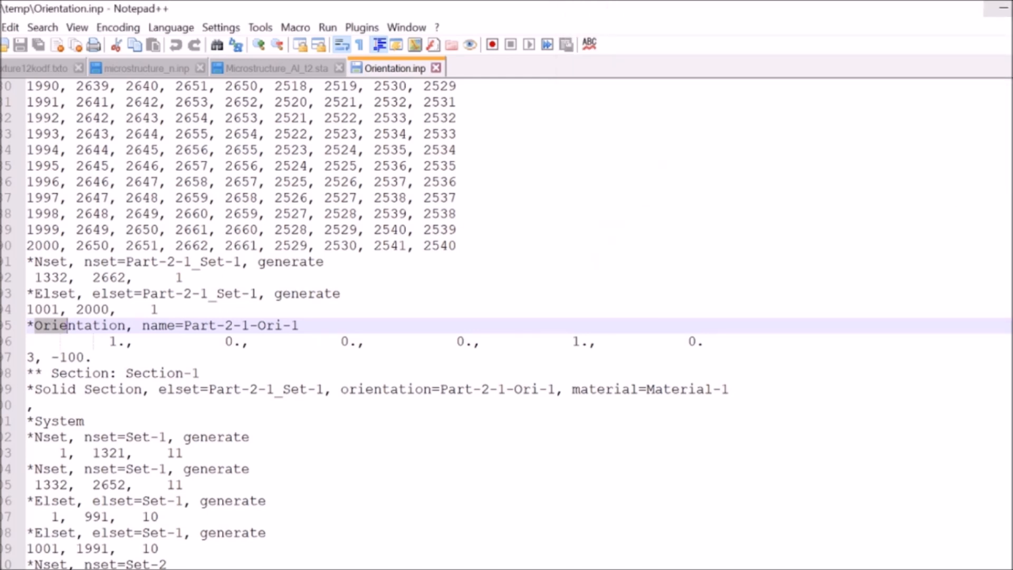
Switch back to the Abaqus Orientation job monitor and check the analysis warnings.
click(1002, 8)
click(697, 569)
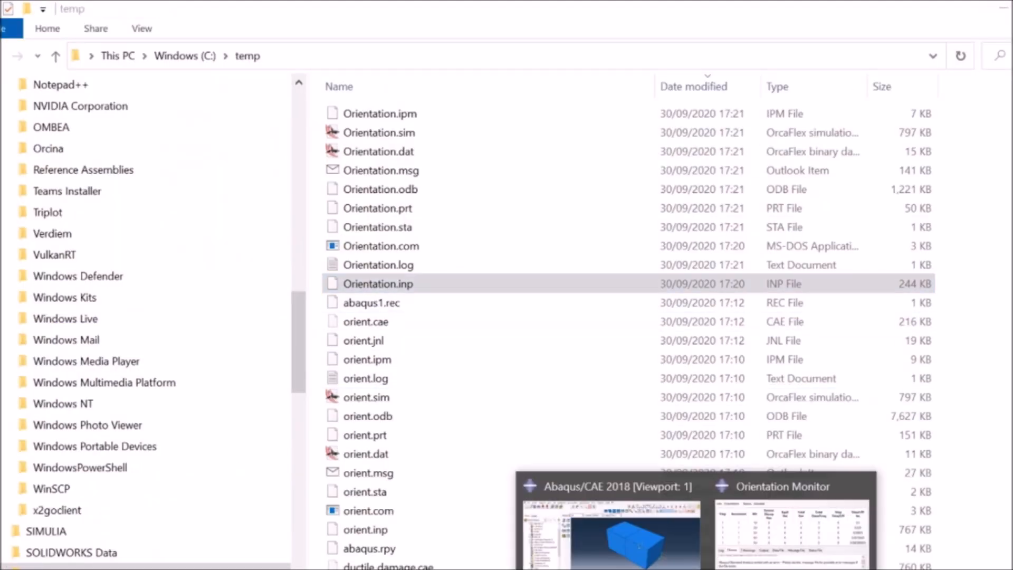
click(792, 533)
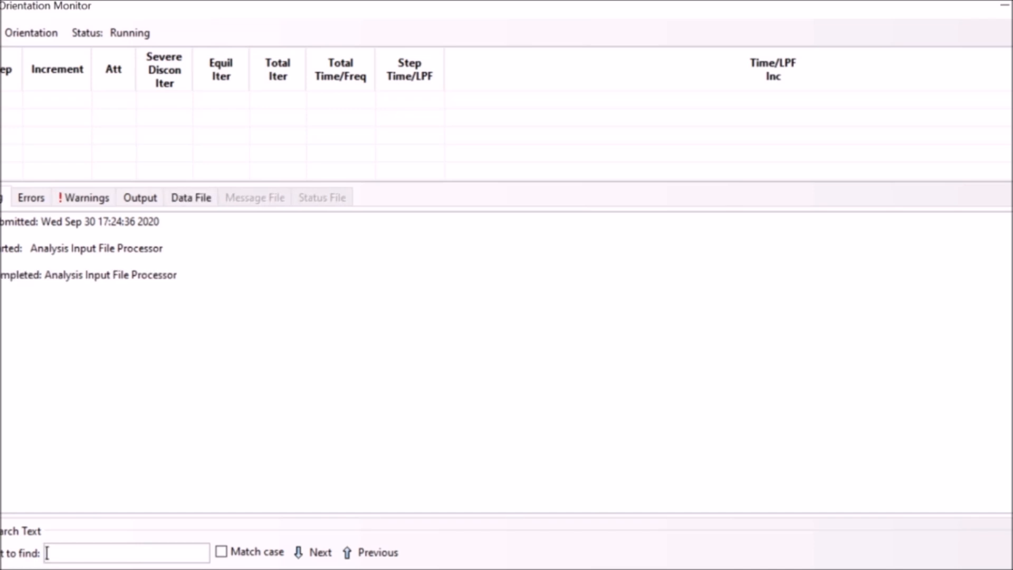
click(88, 199)
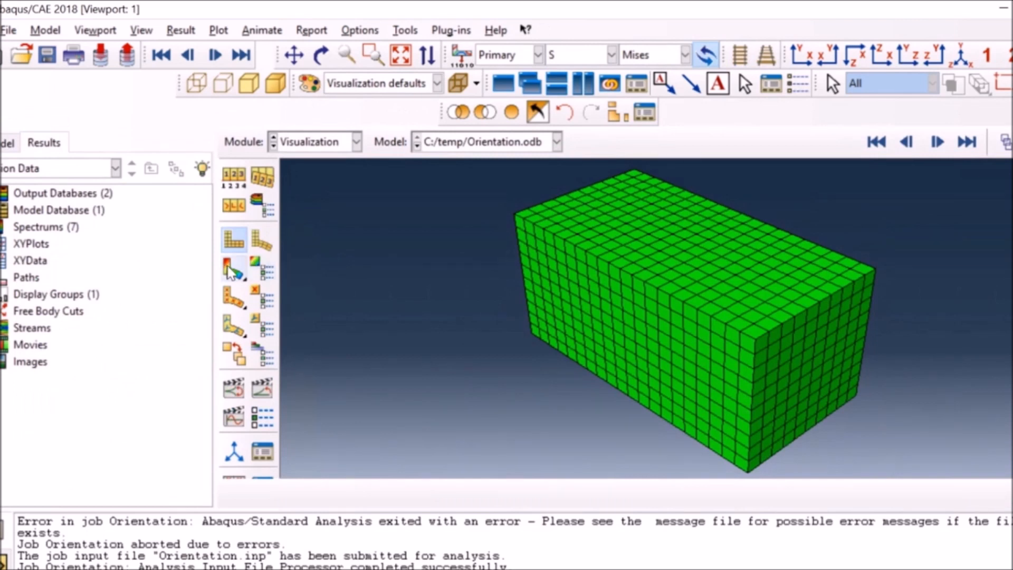
Display the Mises stress contours on the deformed shape and animate the time history.
click(232, 269)
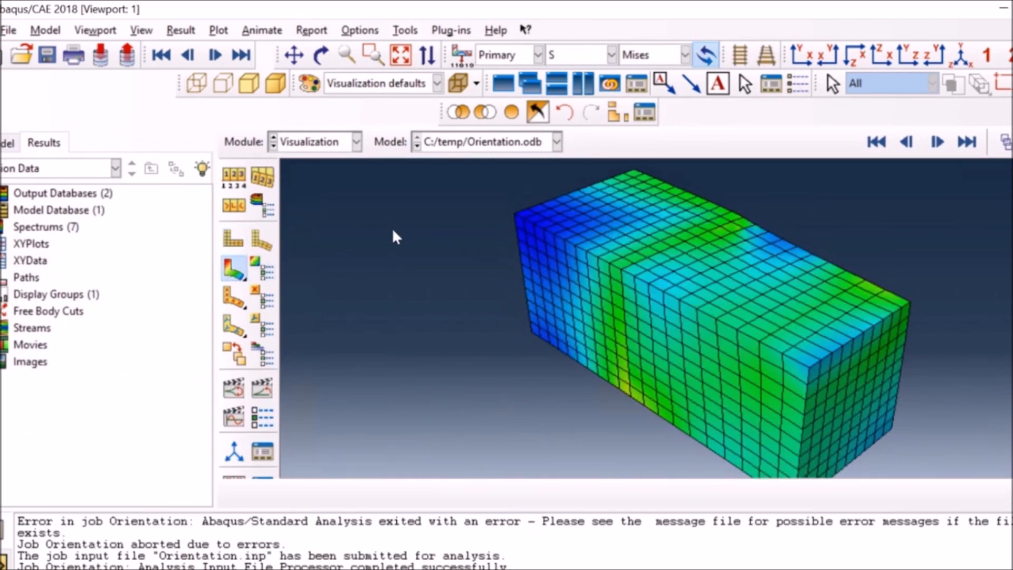
click(263, 393)
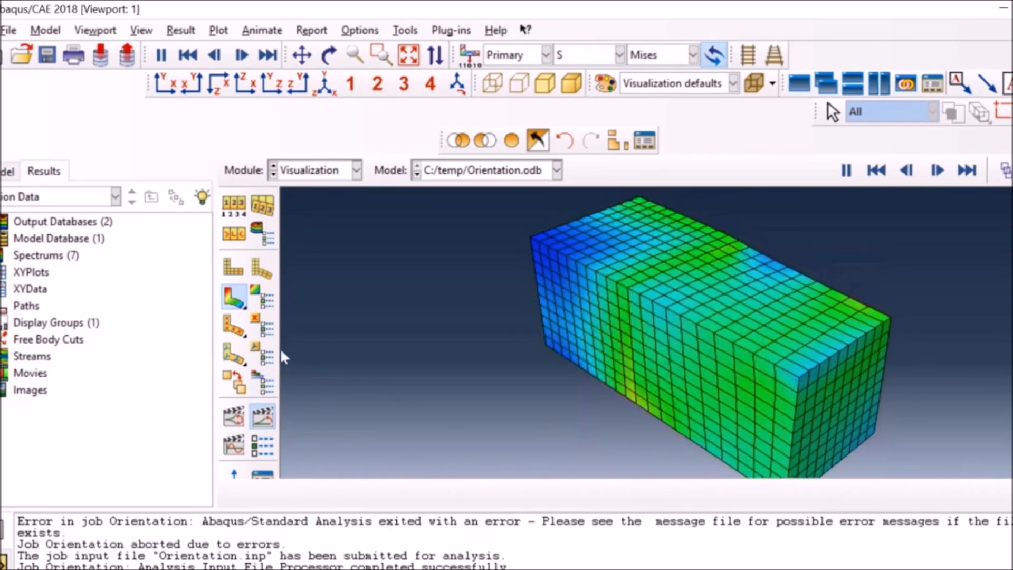
Plot the material orientations on the deformed shape and compare the first and last frames.
click(234, 325)
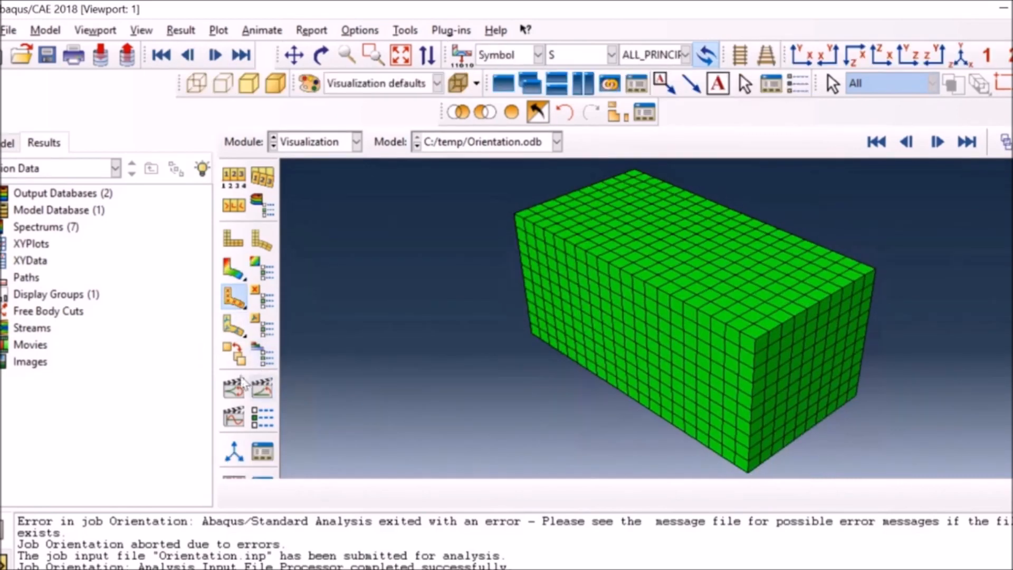
click(234, 325)
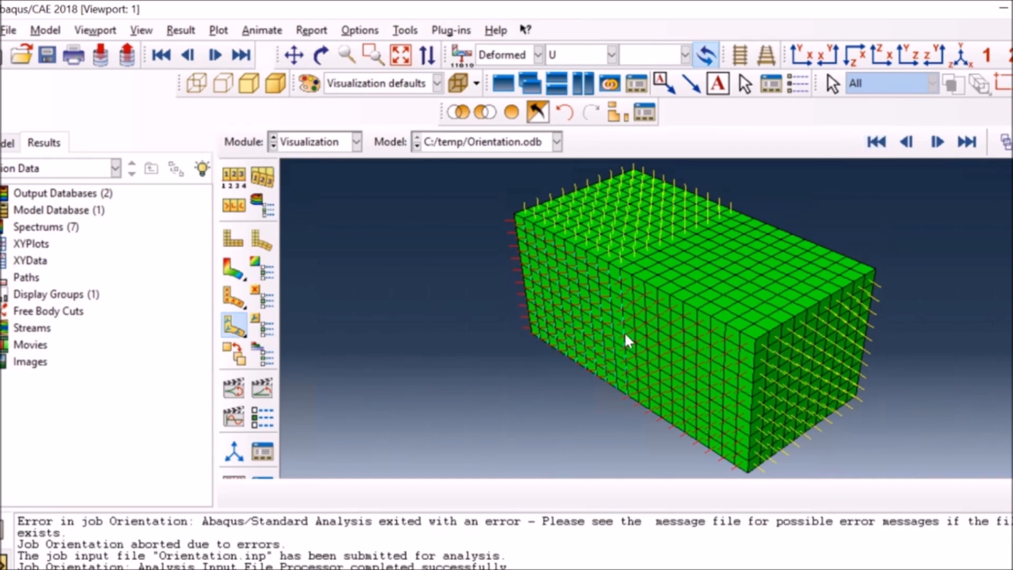
click(968, 143)
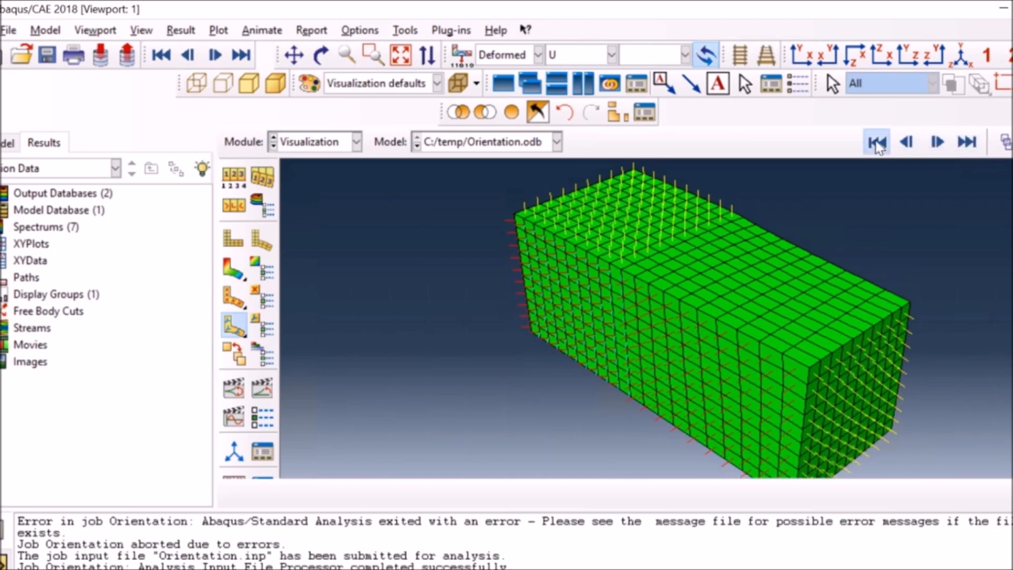
click(877, 142)
click(968, 143)
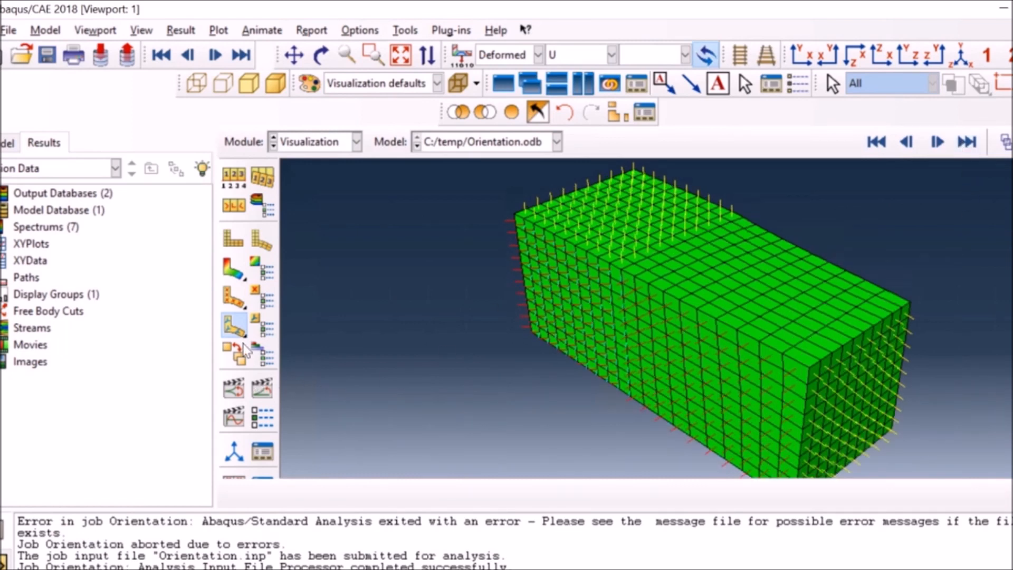
Set the material orientation symbol size to 12 and reduce the symbol density slightly below high.
click(257, 323)
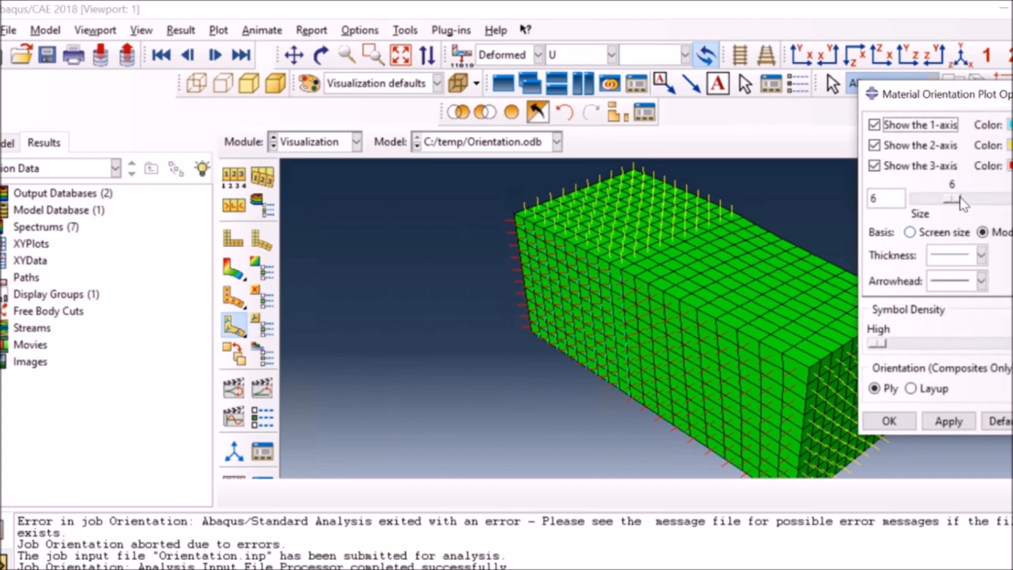
drag(954, 199, 986, 201)
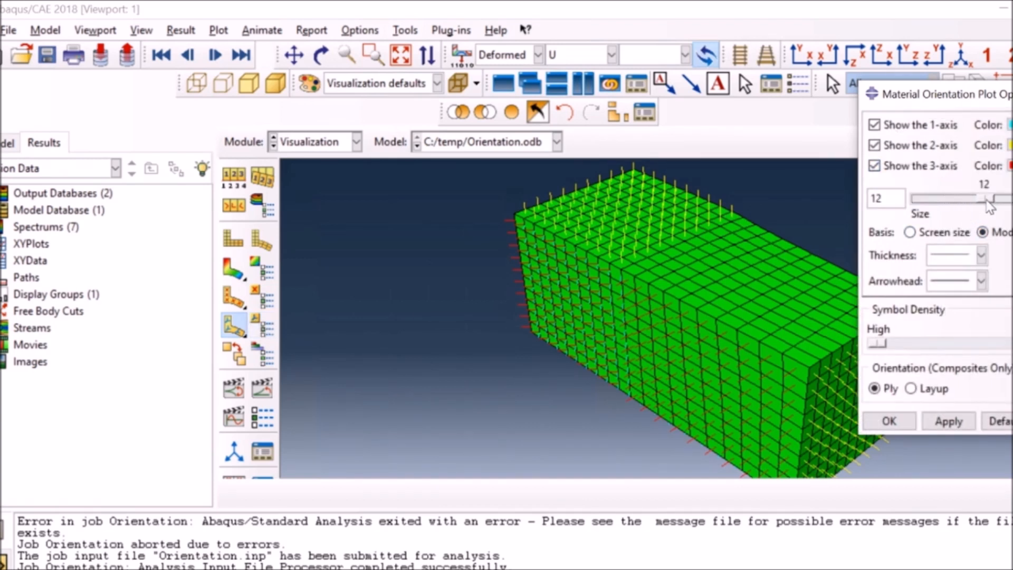
click(943, 423)
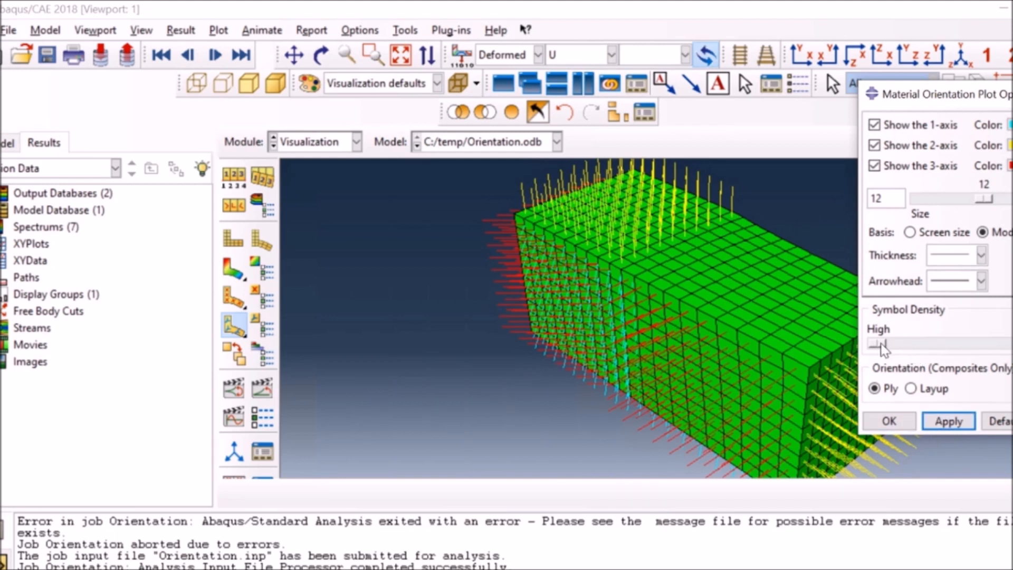
drag(879, 349, 937, 342)
click(949, 422)
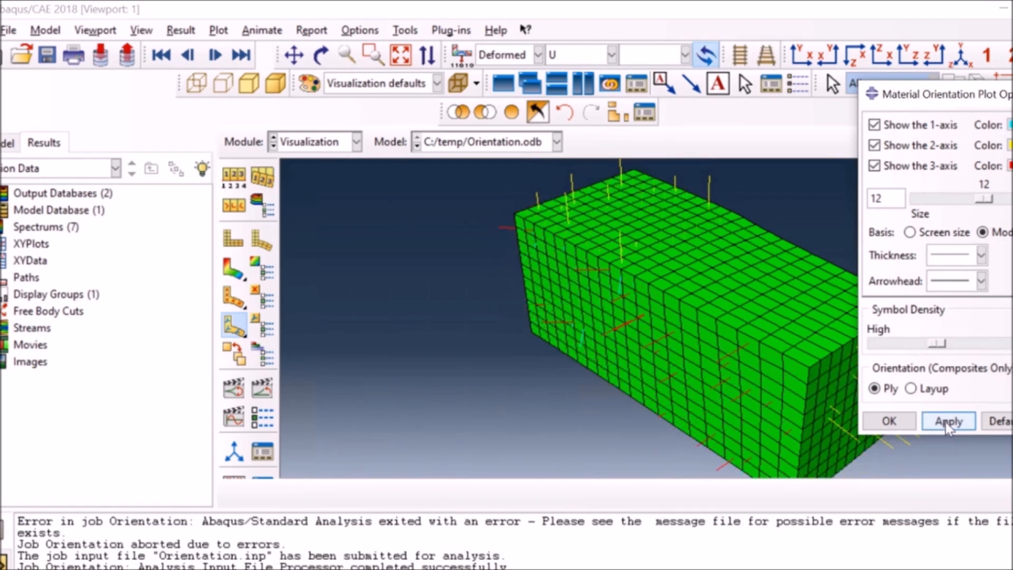
drag(938, 344, 903, 344)
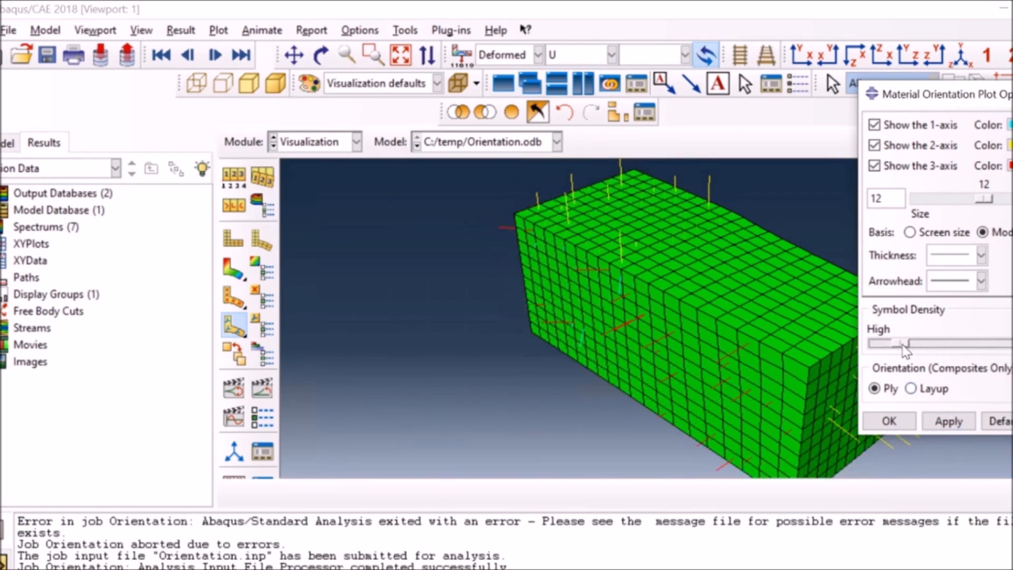
click(946, 427)
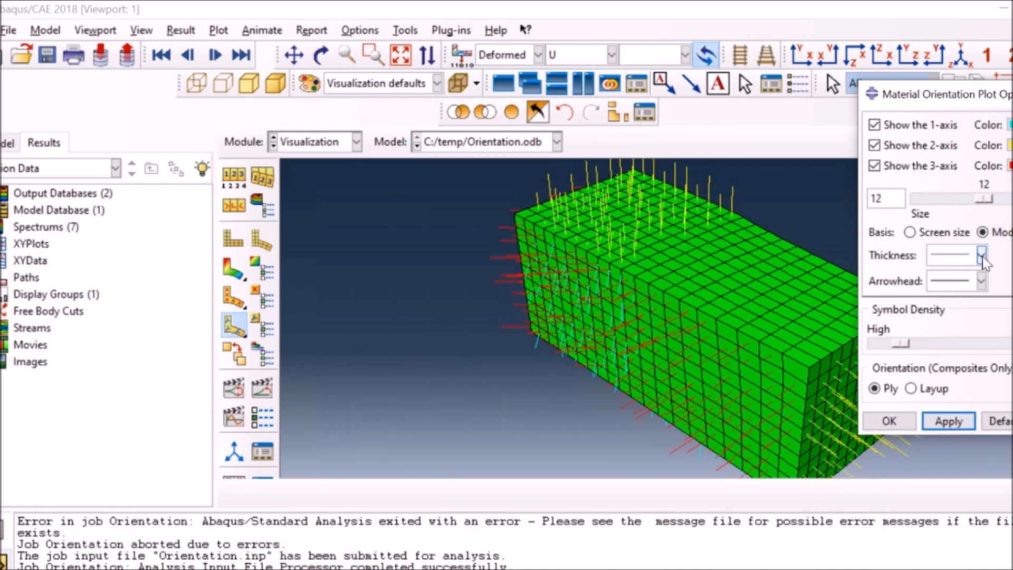
Give the orientation symbols filled arrowheads with a screen size basis, and return to the first frame.
click(983, 281)
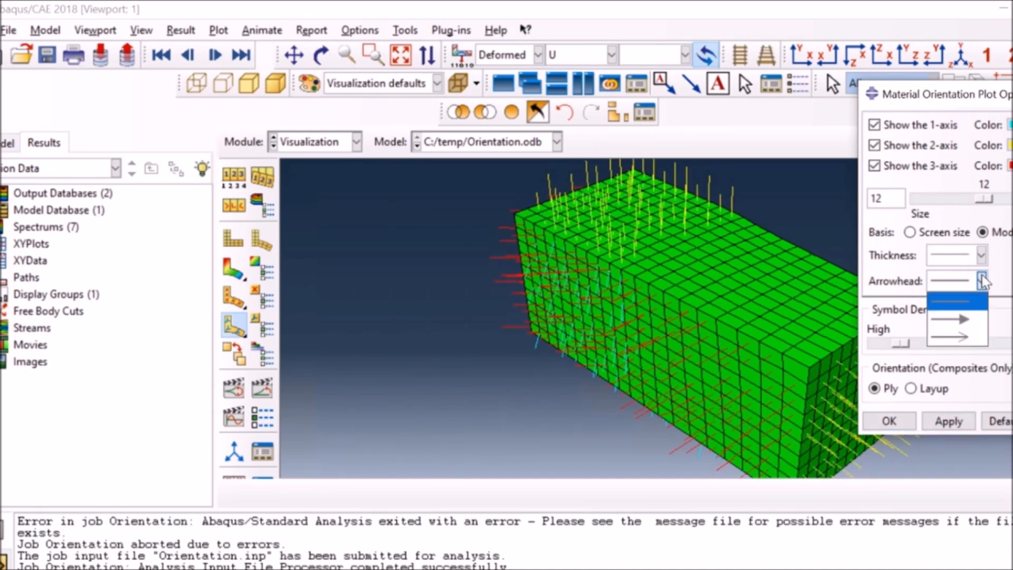
click(965, 325)
click(945, 425)
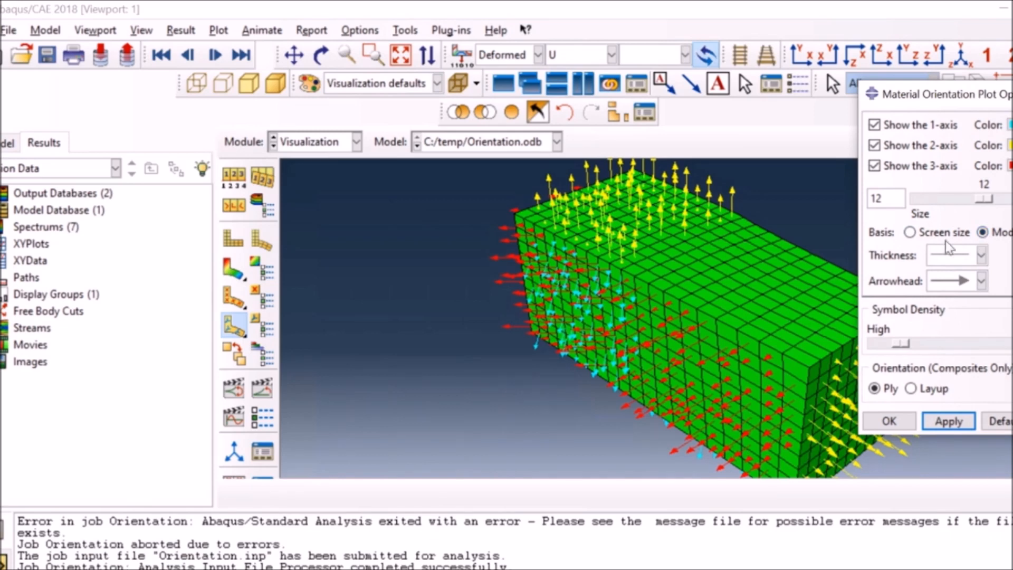
click(912, 233)
click(948, 425)
click(897, 422)
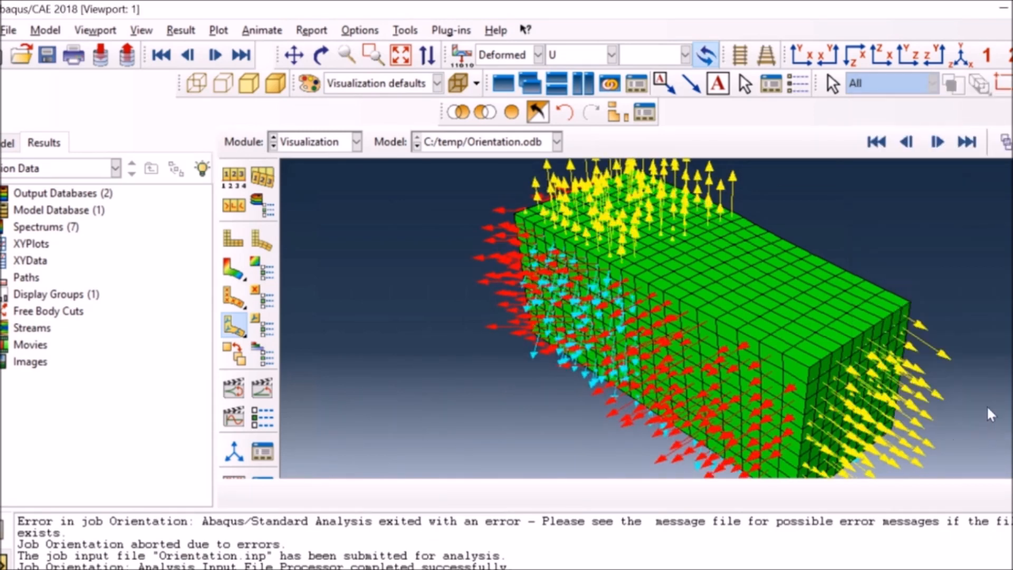
click(876, 141)
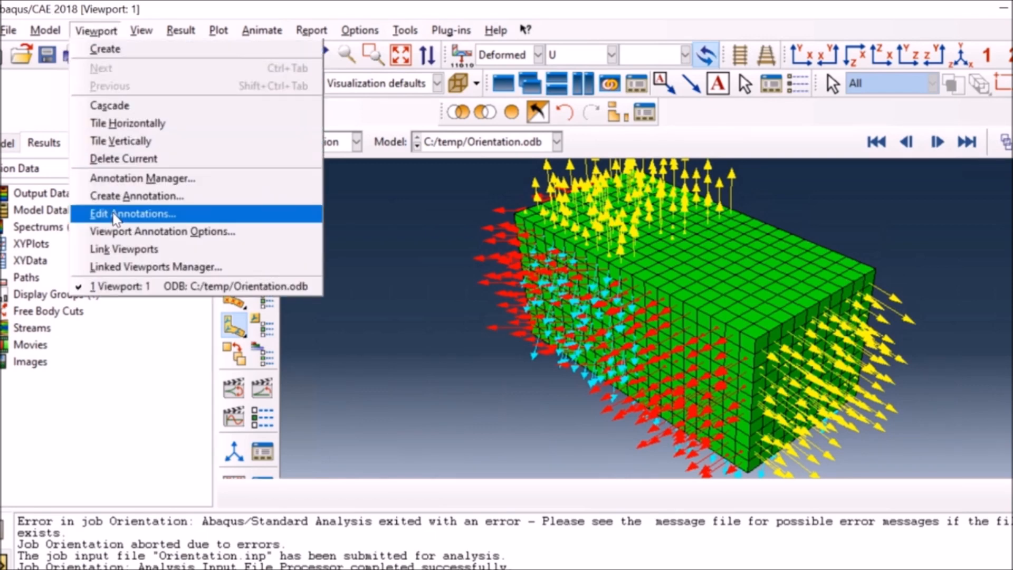
Turn on the viewport's compass, triad, legend, title block, state block, and text and arrows annotations.
click(121, 232)
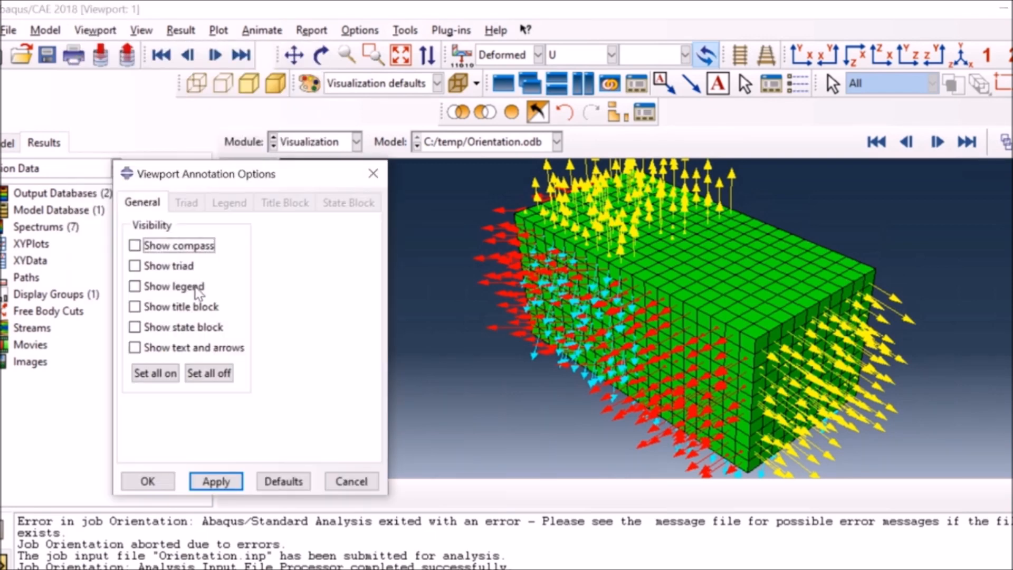
click(158, 246)
click(157, 268)
click(159, 288)
click(158, 307)
click(158, 328)
click(158, 348)
click(214, 481)
Enlarge the Verdana annotation font for the triad, legend, title block and state block.
drag(299, 174, 187, 163)
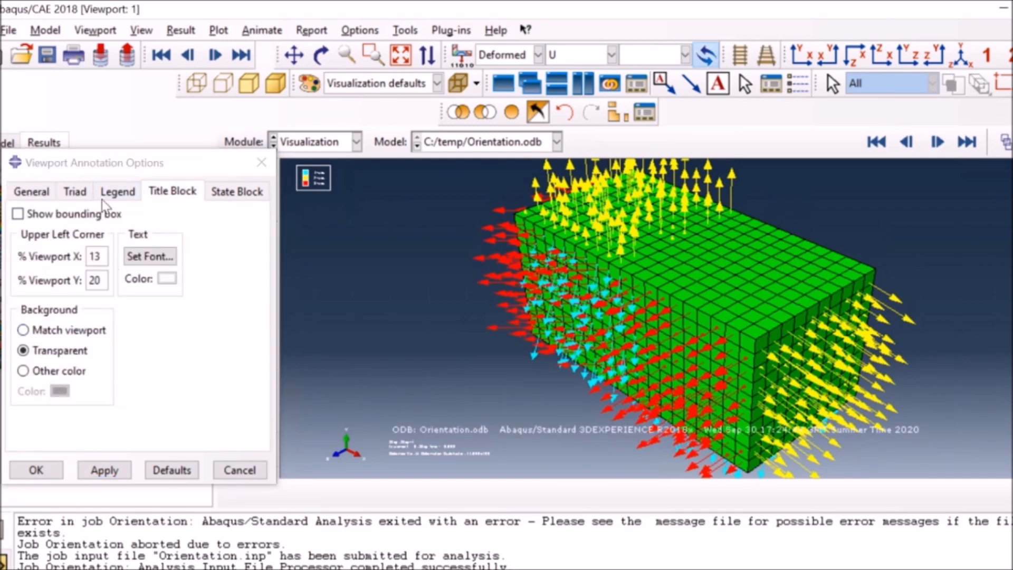
click(130, 195)
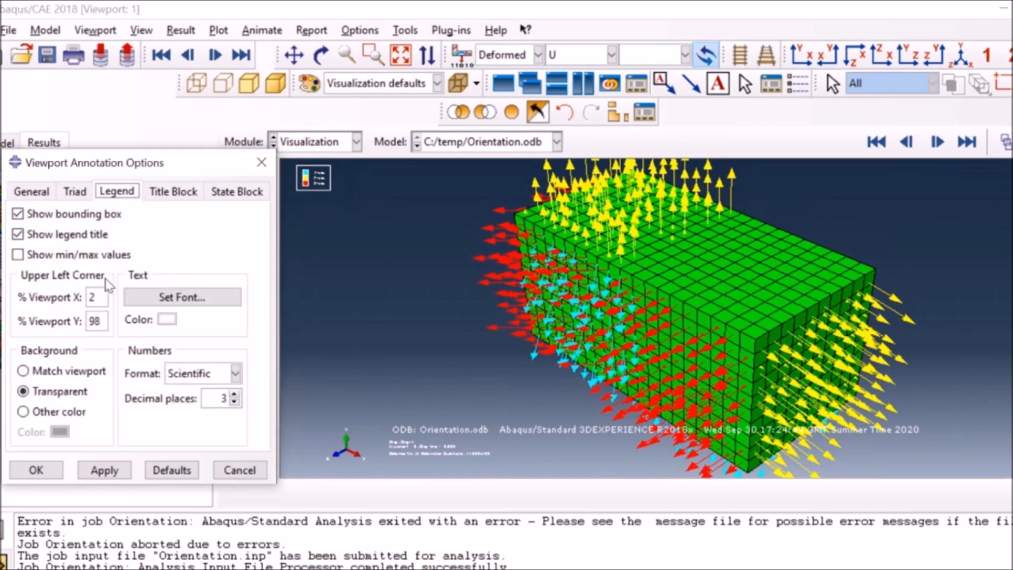
click(170, 298)
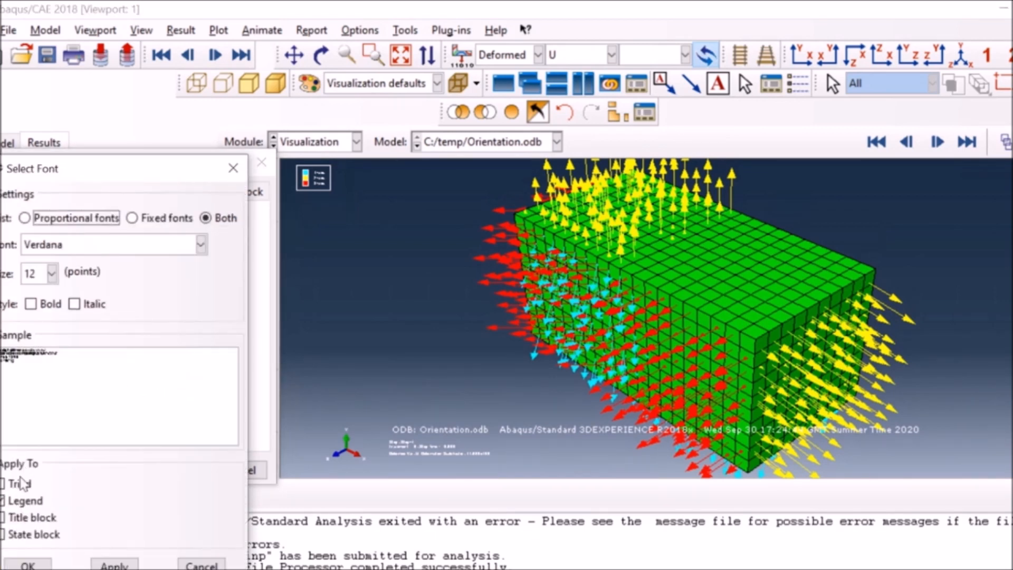
click(20, 483)
click(26, 517)
click(26, 534)
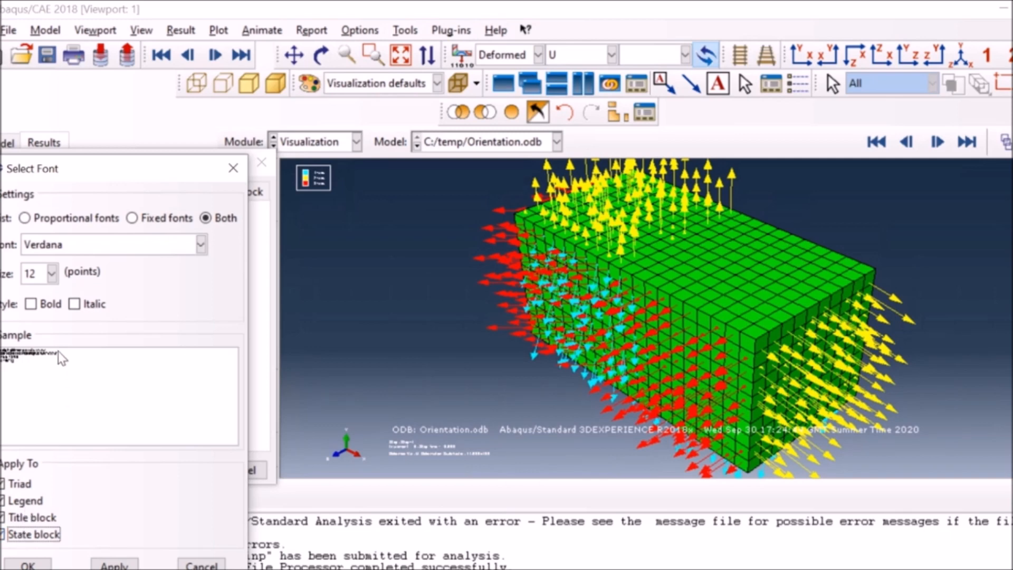
click(44, 282)
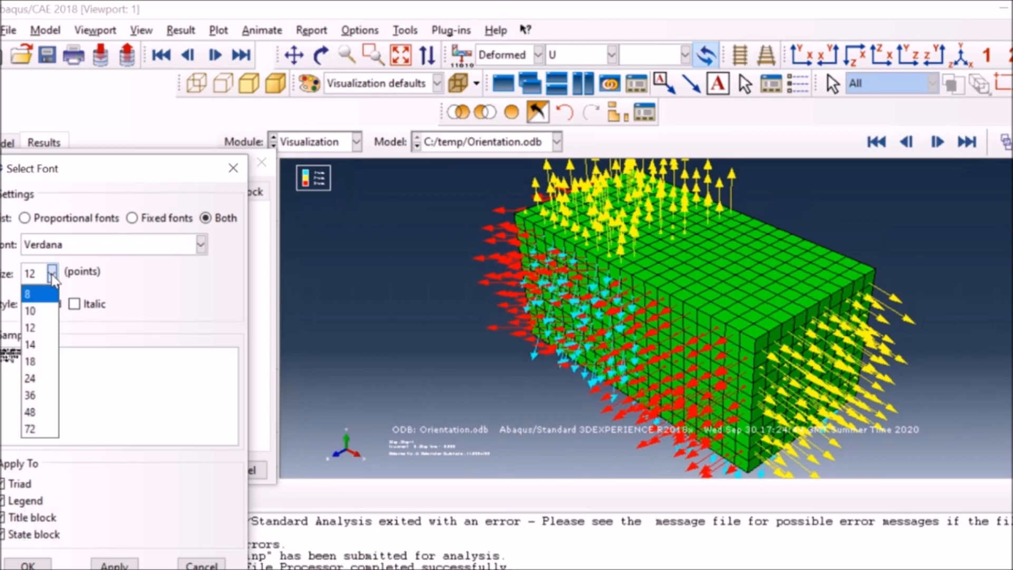
click(31, 395)
click(29, 564)
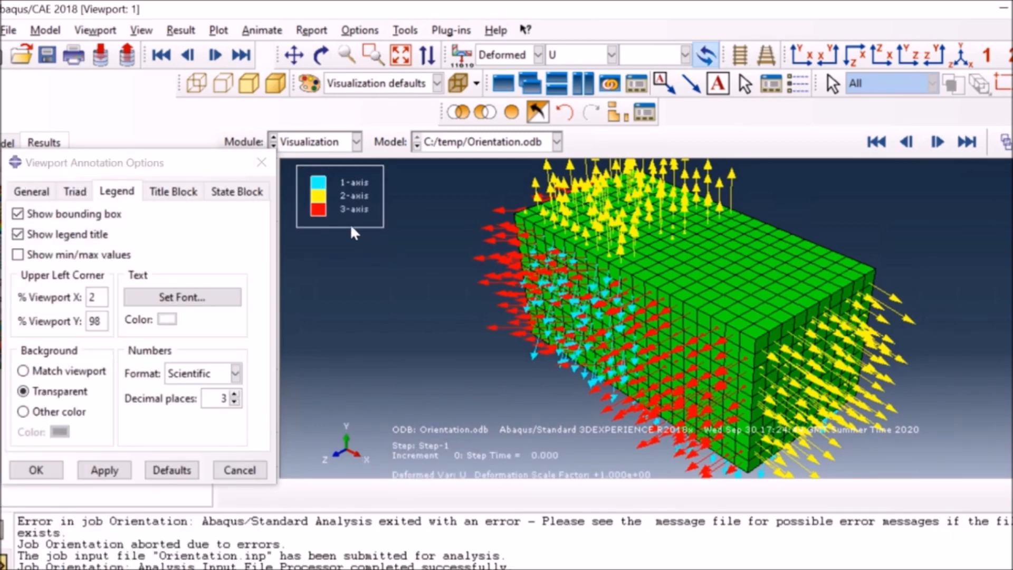
click(222, 475)
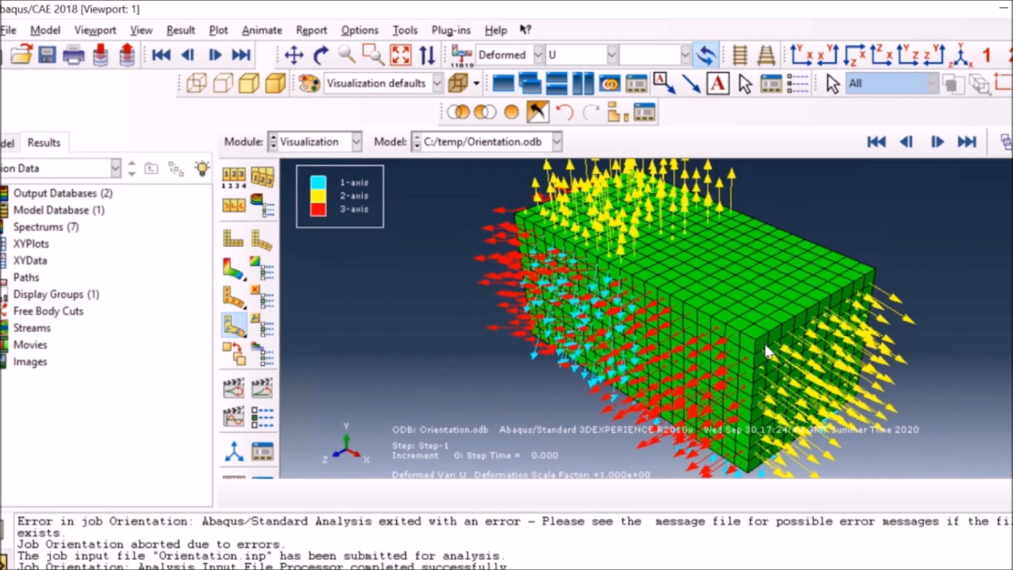
Inspect the orientation axes up close, check the Mises stress contours, and switch back to the material orientation plot.
scroll(764, 344, up, 10)
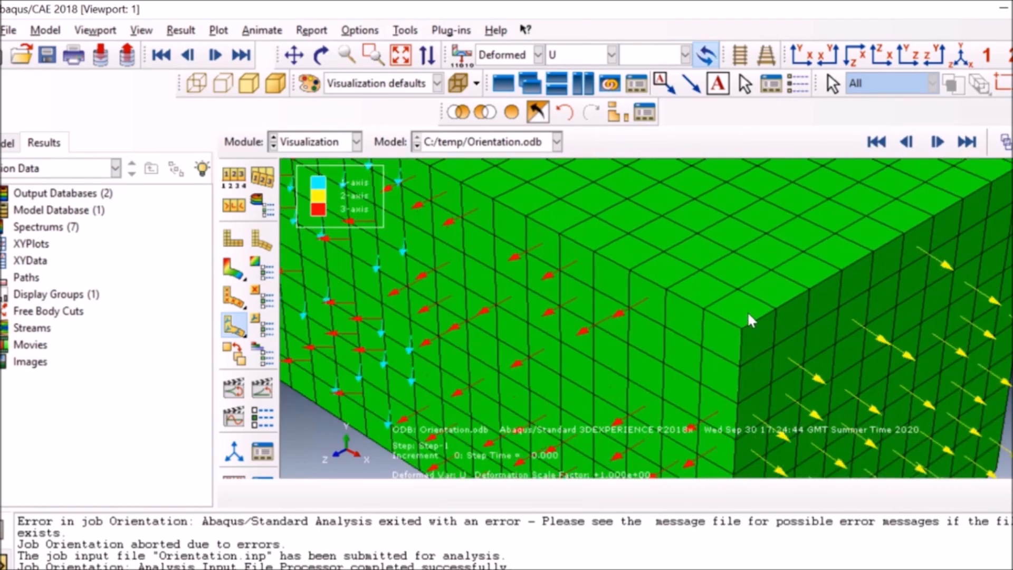
click(233, 268)
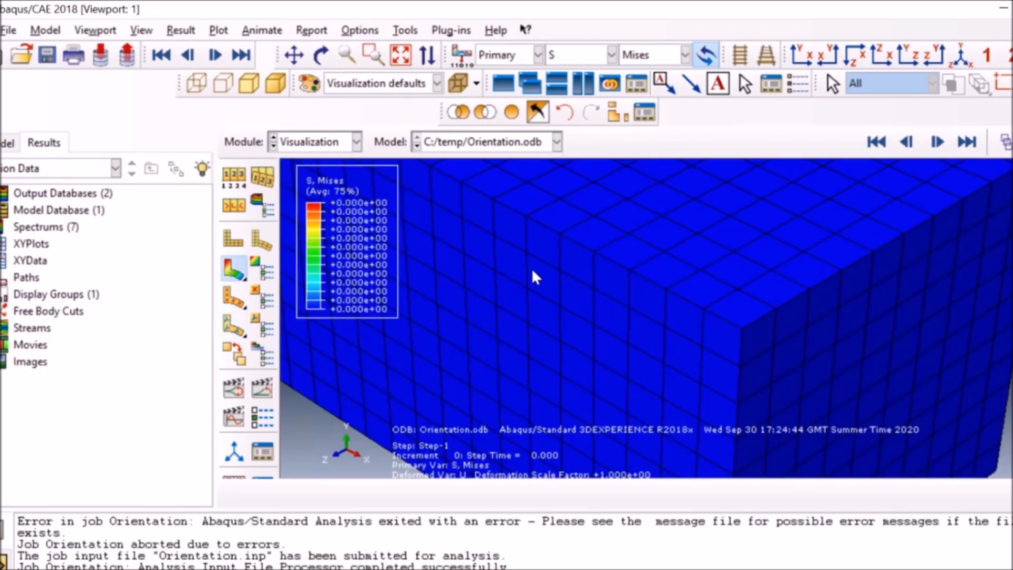
scroll(472, 276, down, 8)
click(234, 328)
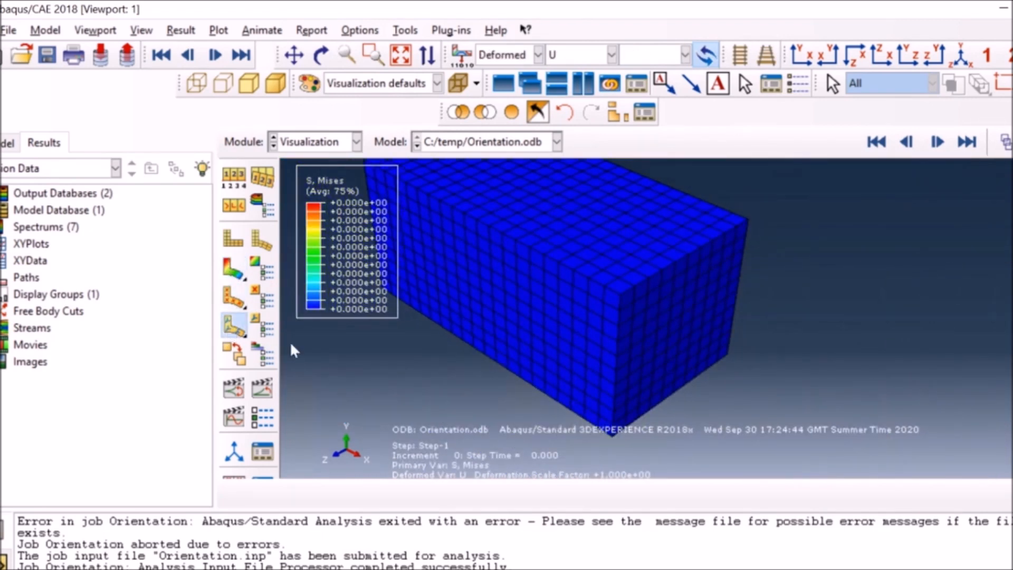